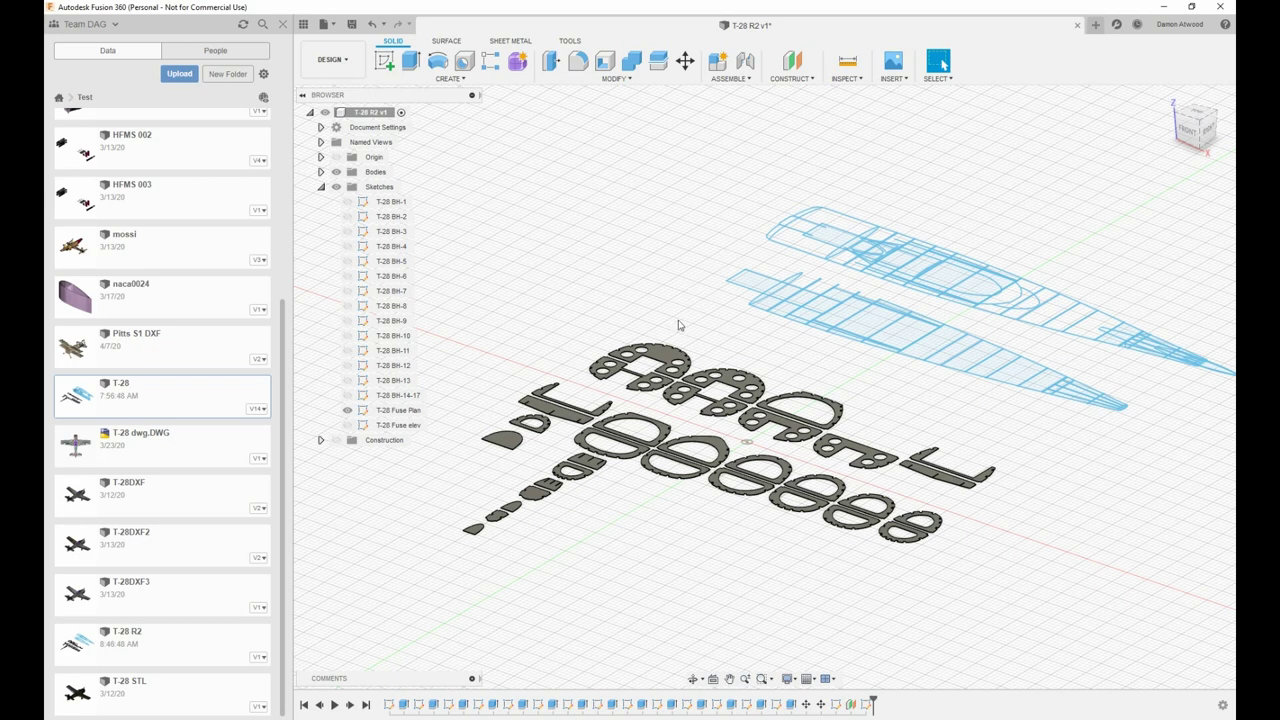
Step: Use Move/Copy on the top bulkhead body to rotate it 90° about X and -90° about Y
scroll(676, 340, "down", 1)
scroll(678, 338, "up", 5)
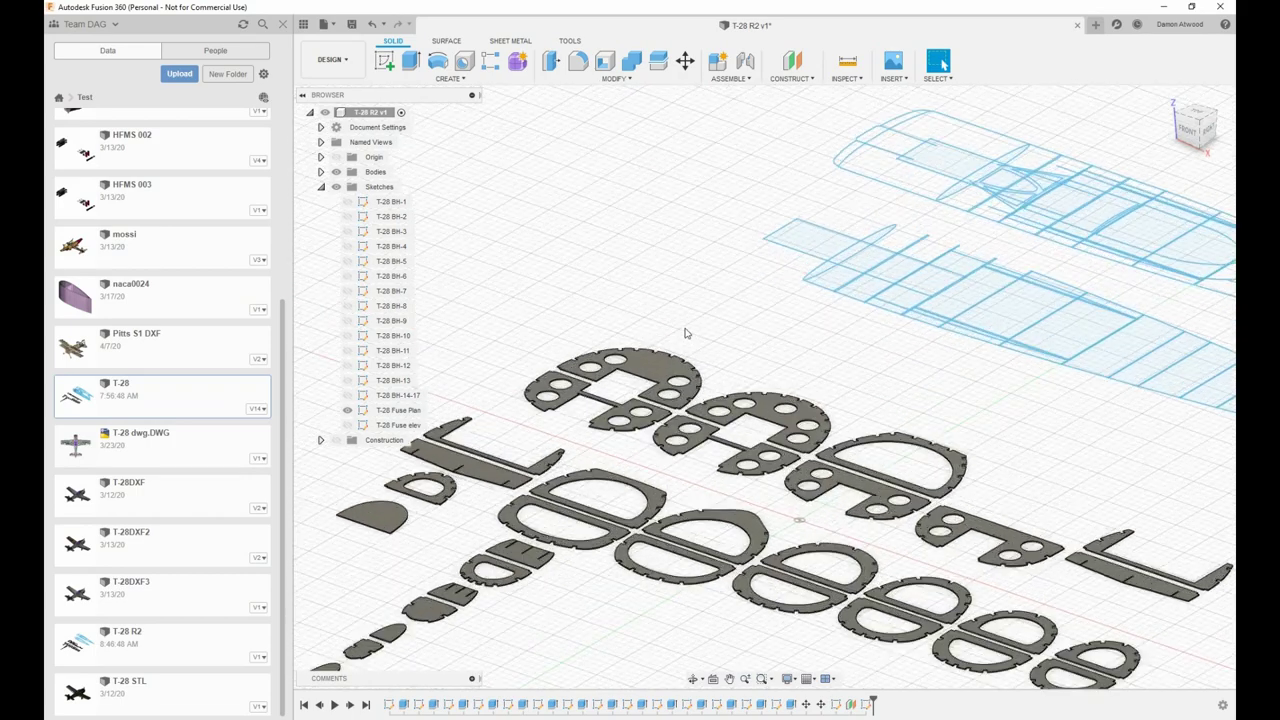
scroll(681, 336, "down", 5)
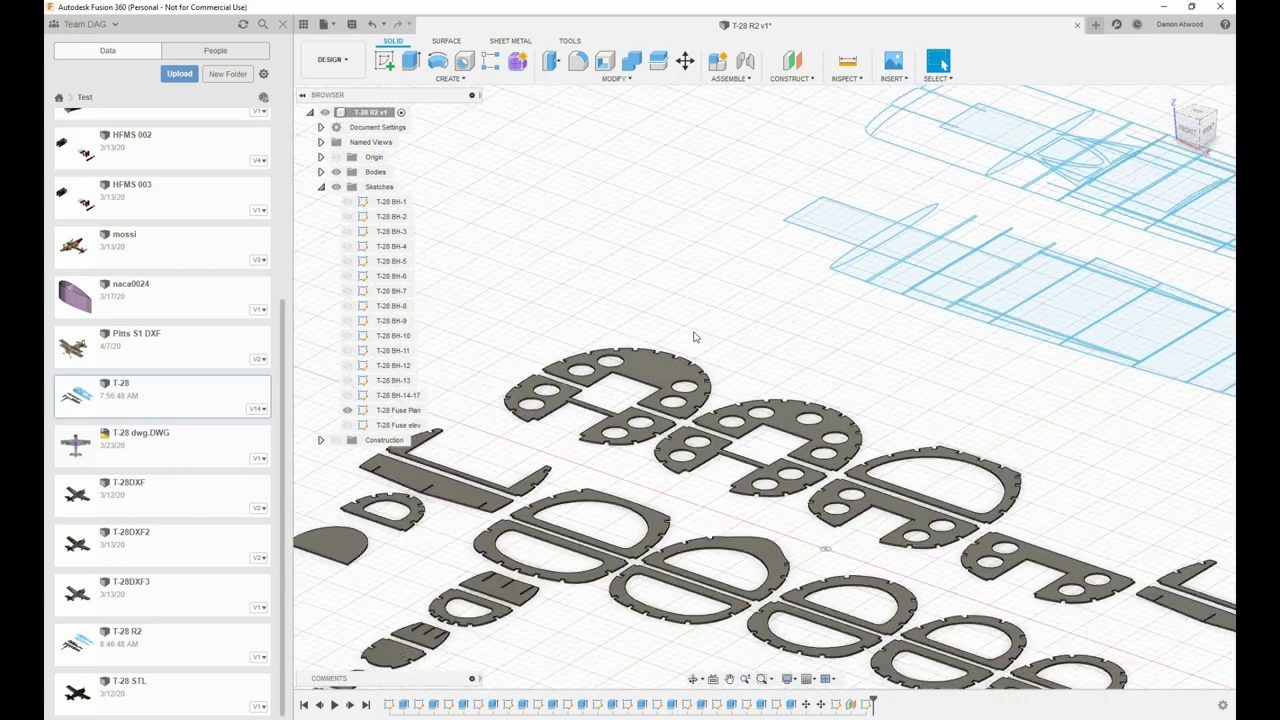
scroll(697, 338, "down", 1)
scroll(720, 340, "down", 1)
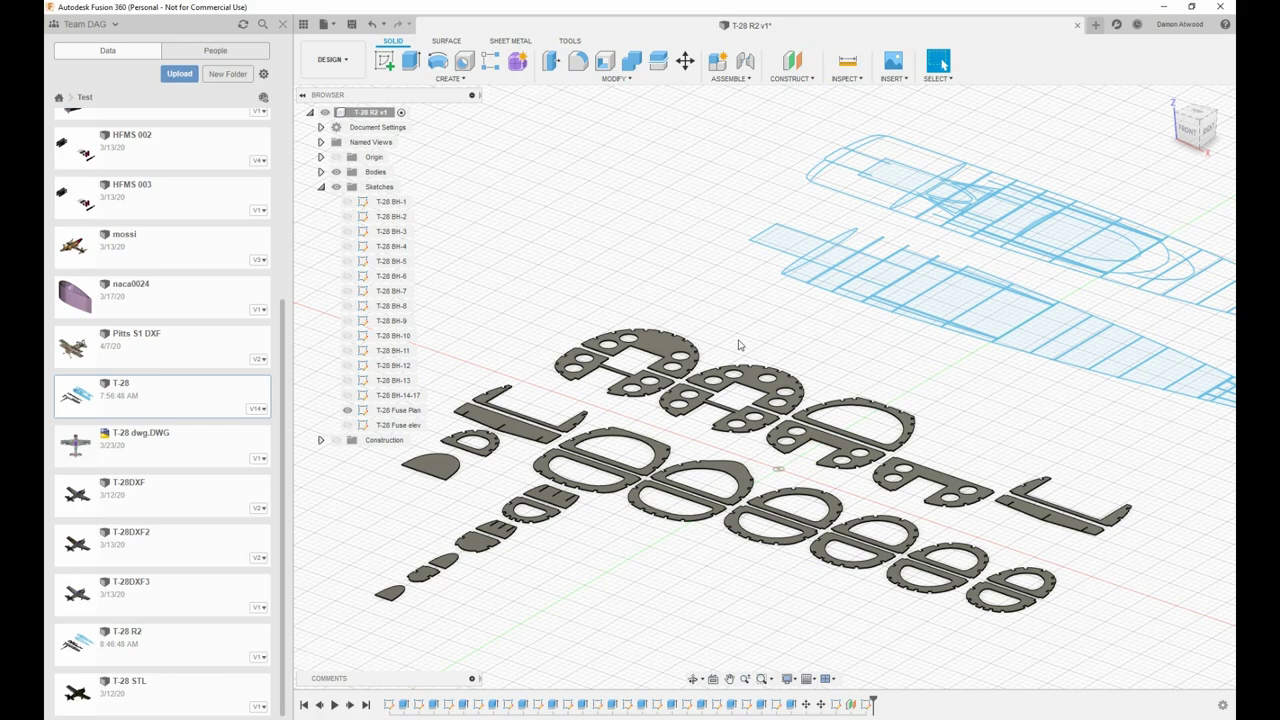
scroll(634, 355, "up", 5)
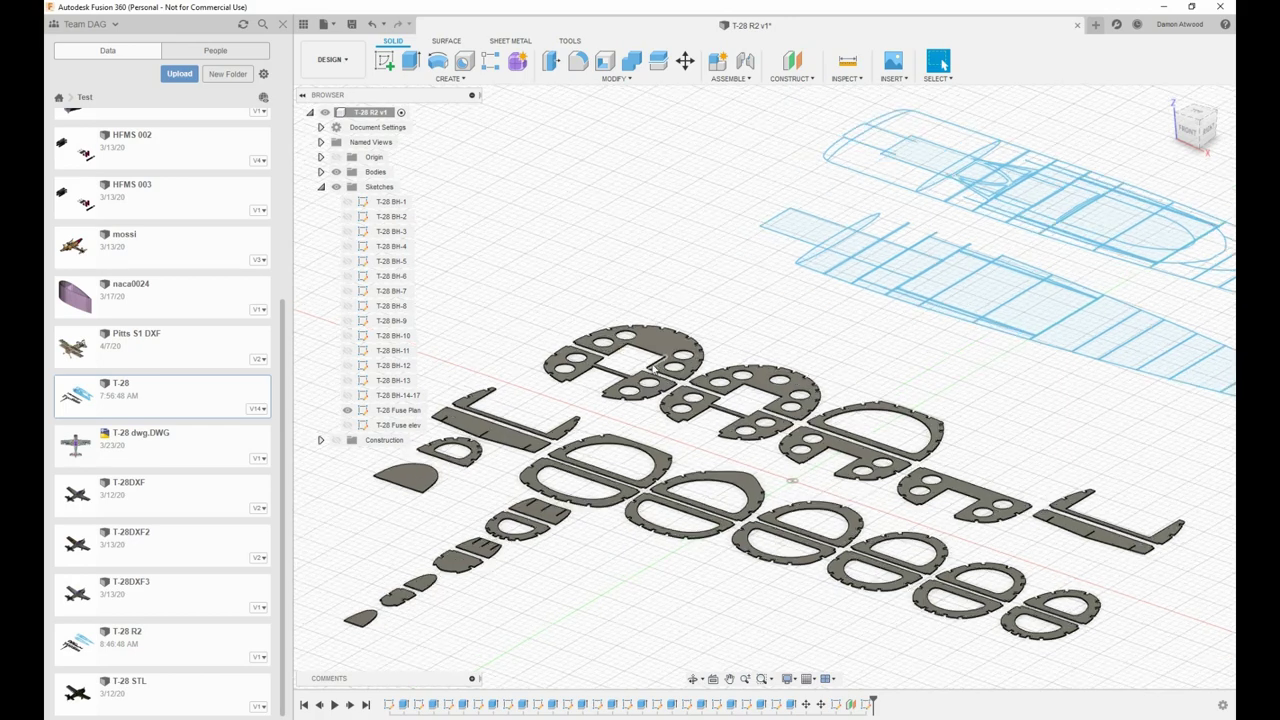
scroll(634, 355, "up", 2)
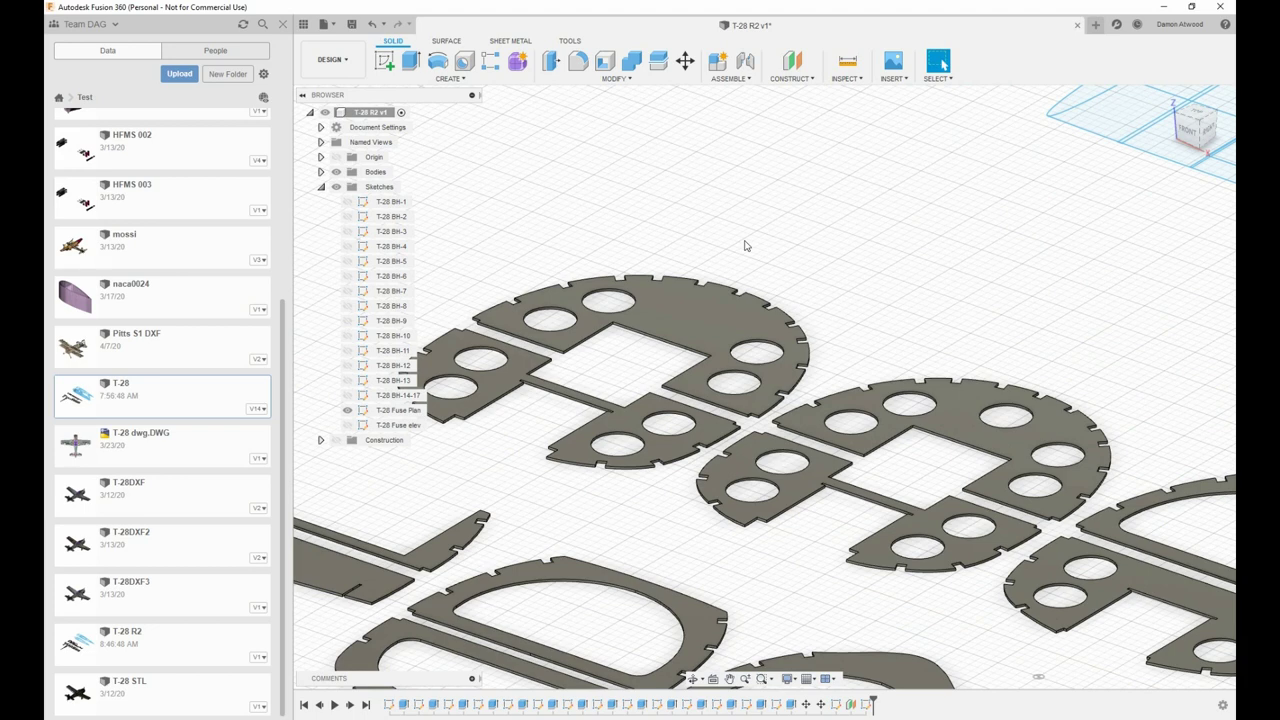
scroll(712, 265, "down", 1)
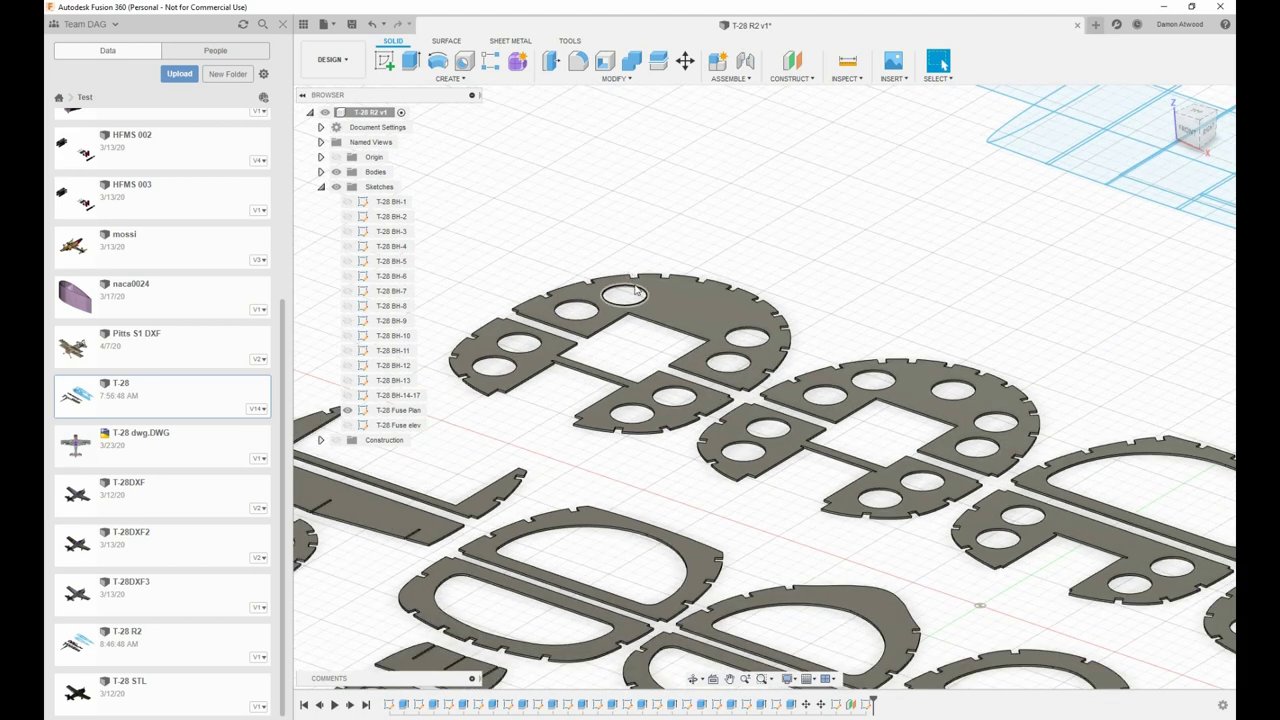
scroll(677, 299, "down", 1)
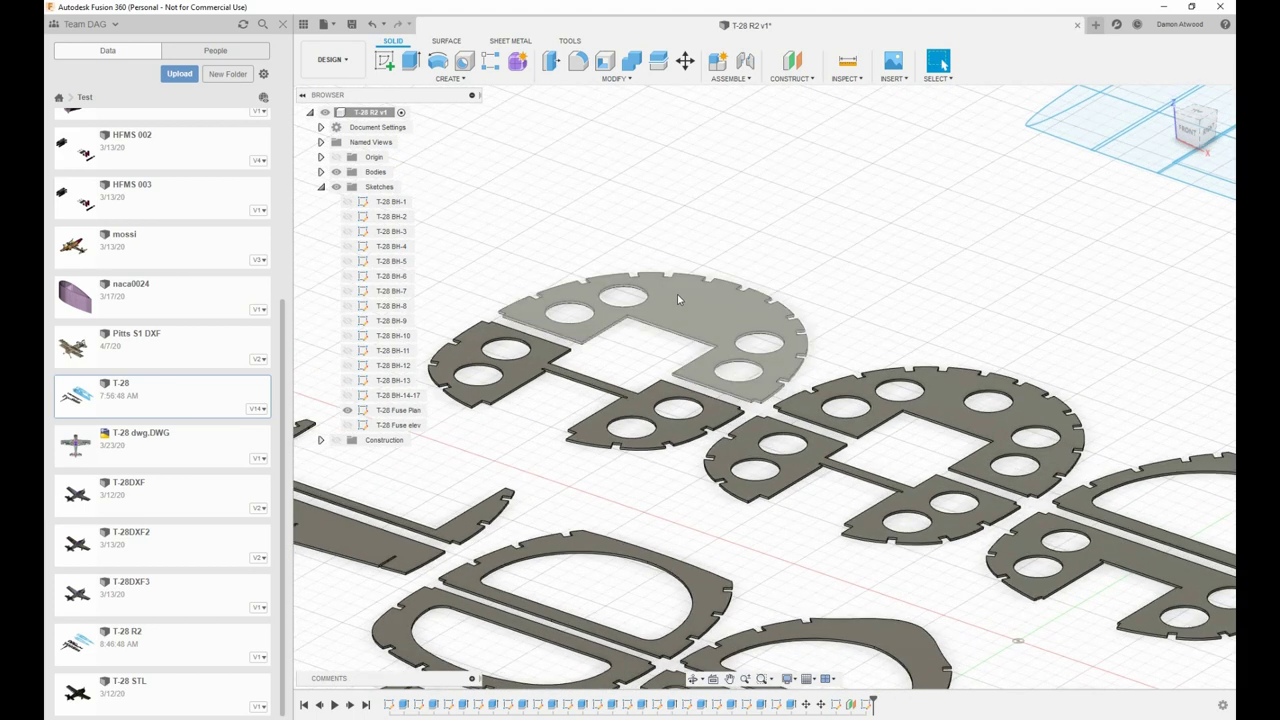
right_click(704, 242)
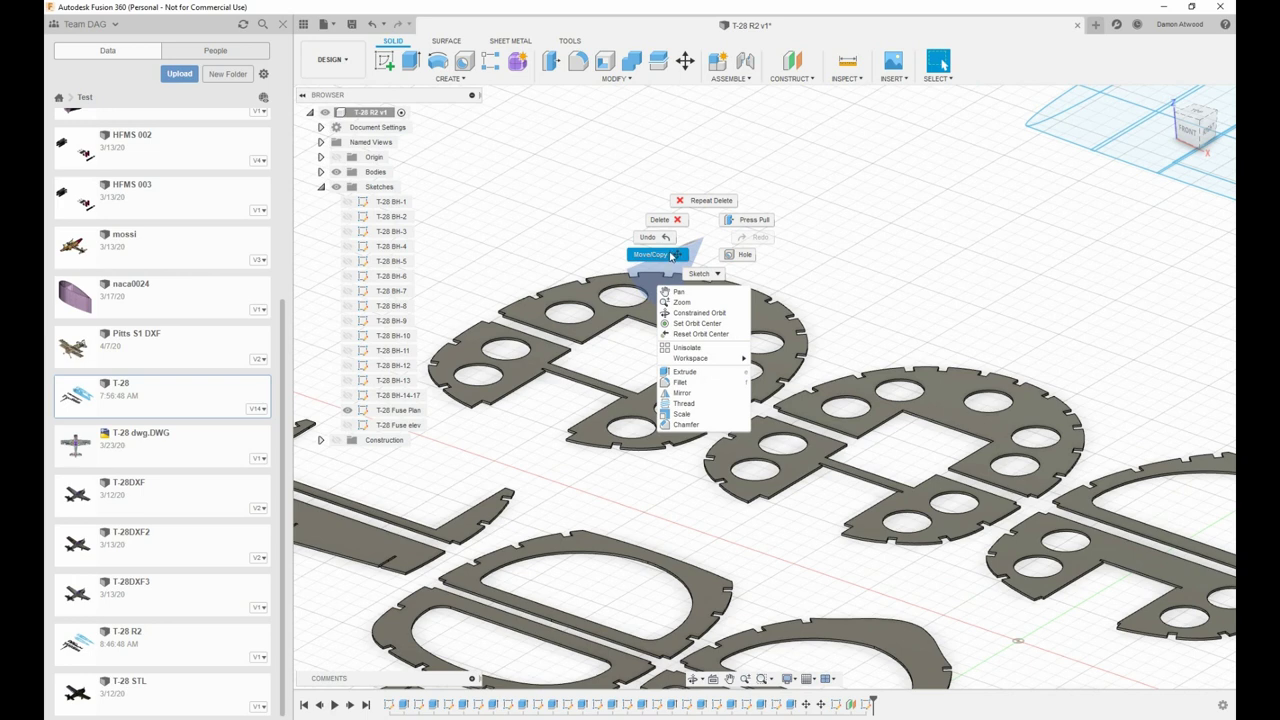
left_click(670, 256)
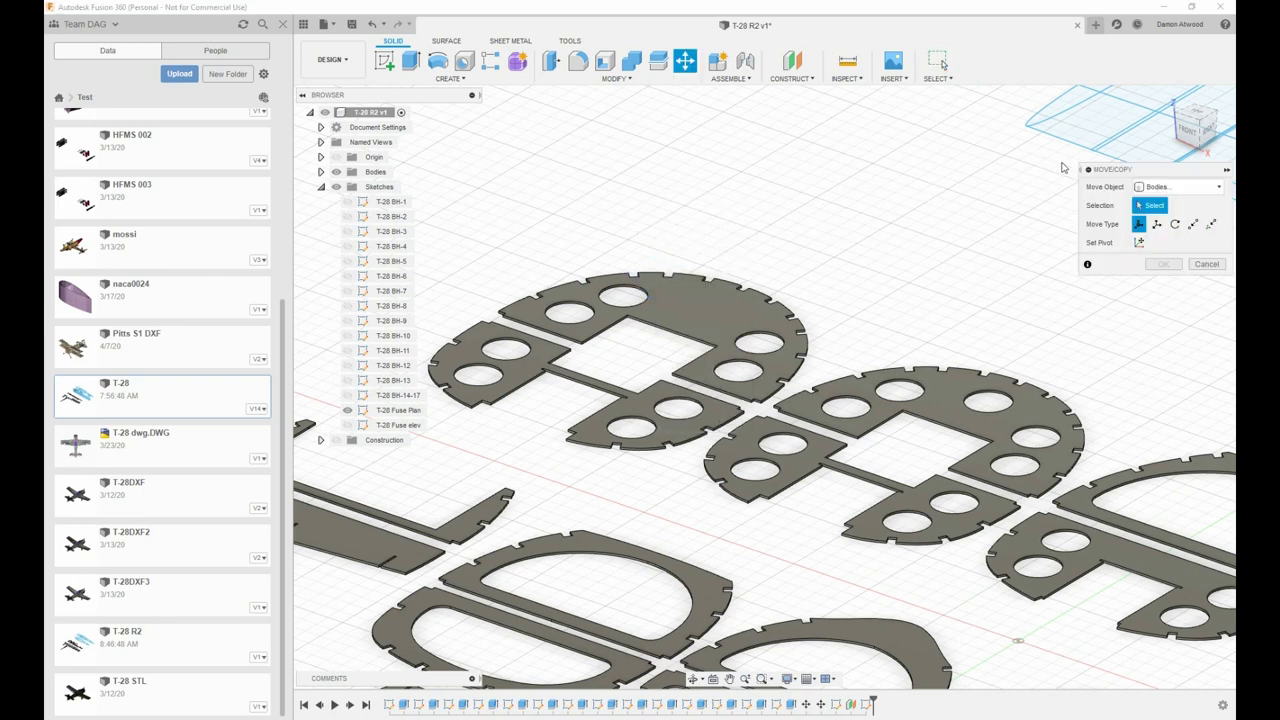
left_click(578, 342)
left_click_drag(575, 345, 556, 338)
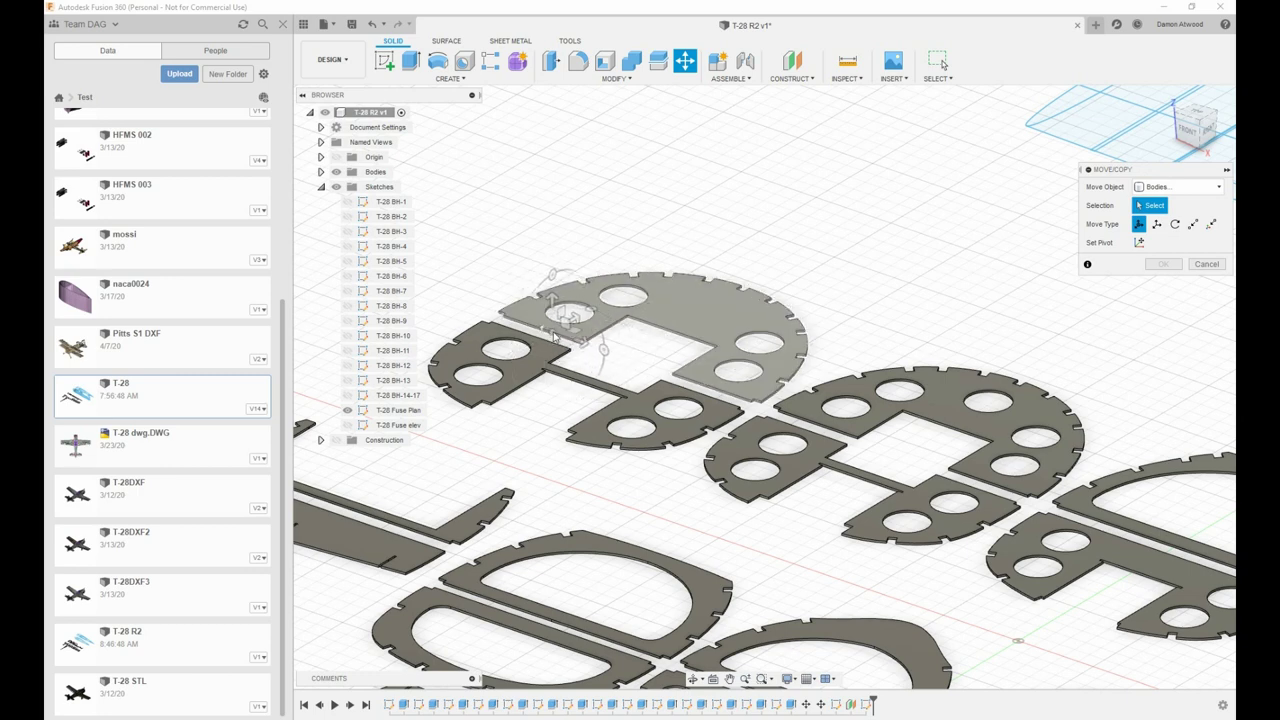
left_click(530, 328)
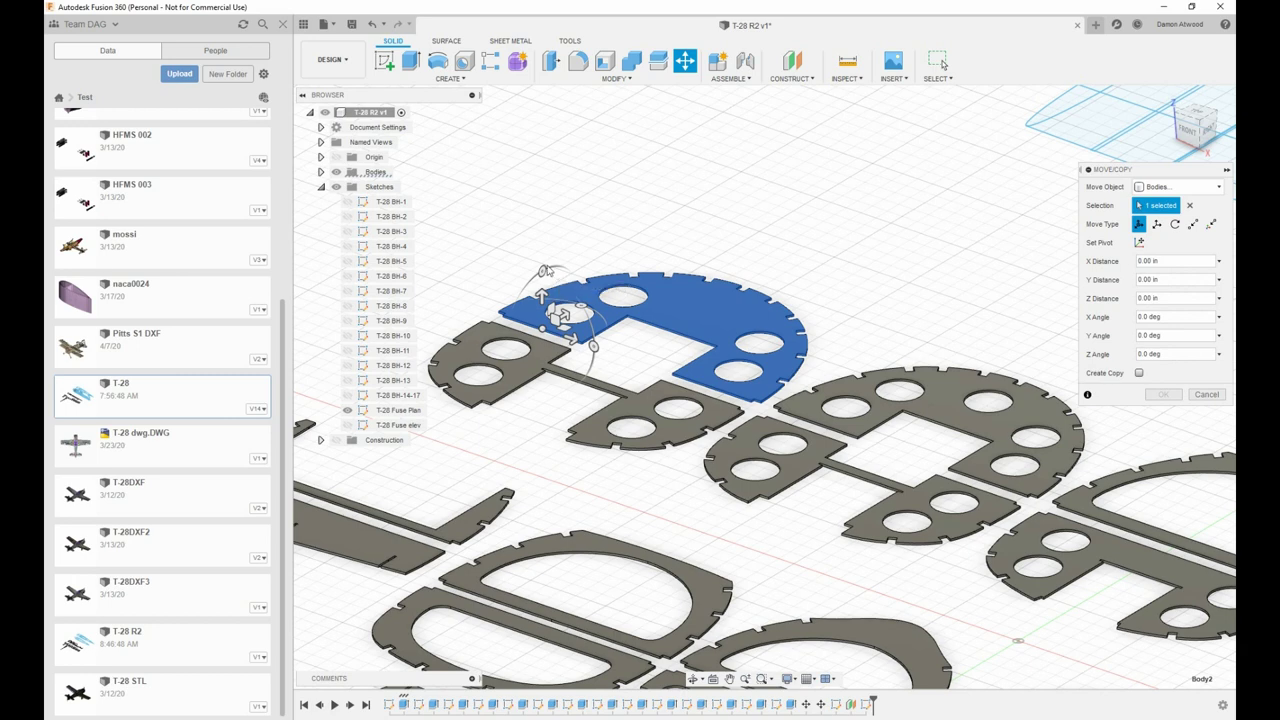
left_click_drag(541, 271, 476, 367)
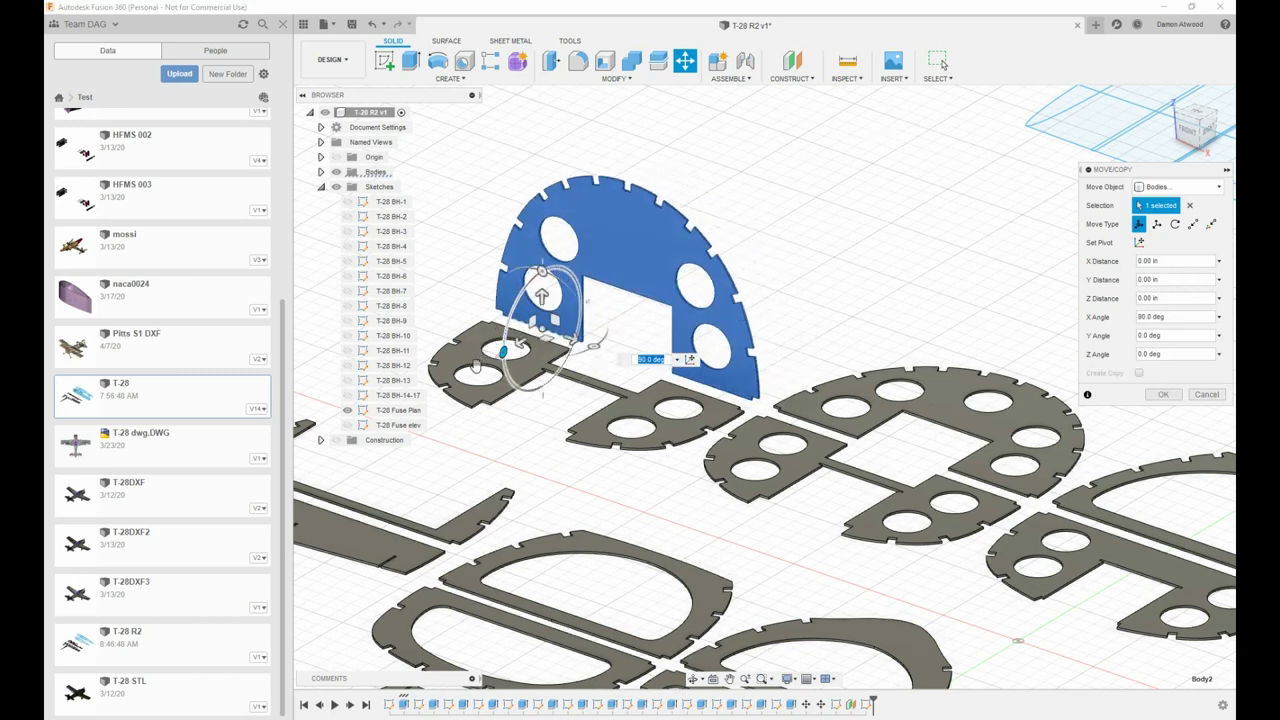
left_click_drag(594, 347, 505, 350)
left_click_drag(499, 407, 350, 445)
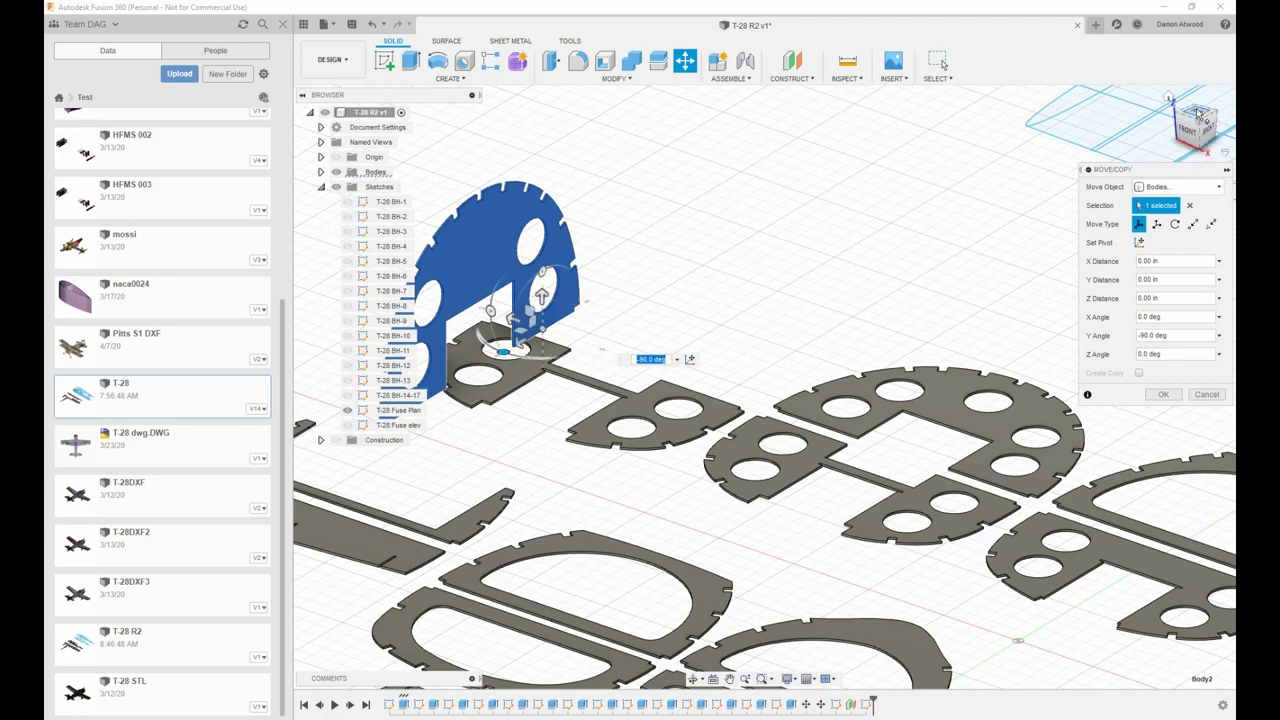
Step: In Top view, shift the bulkhead -49.102 in X and -5.929 in Z onto the fuselage nose
left_click(1198, 113)
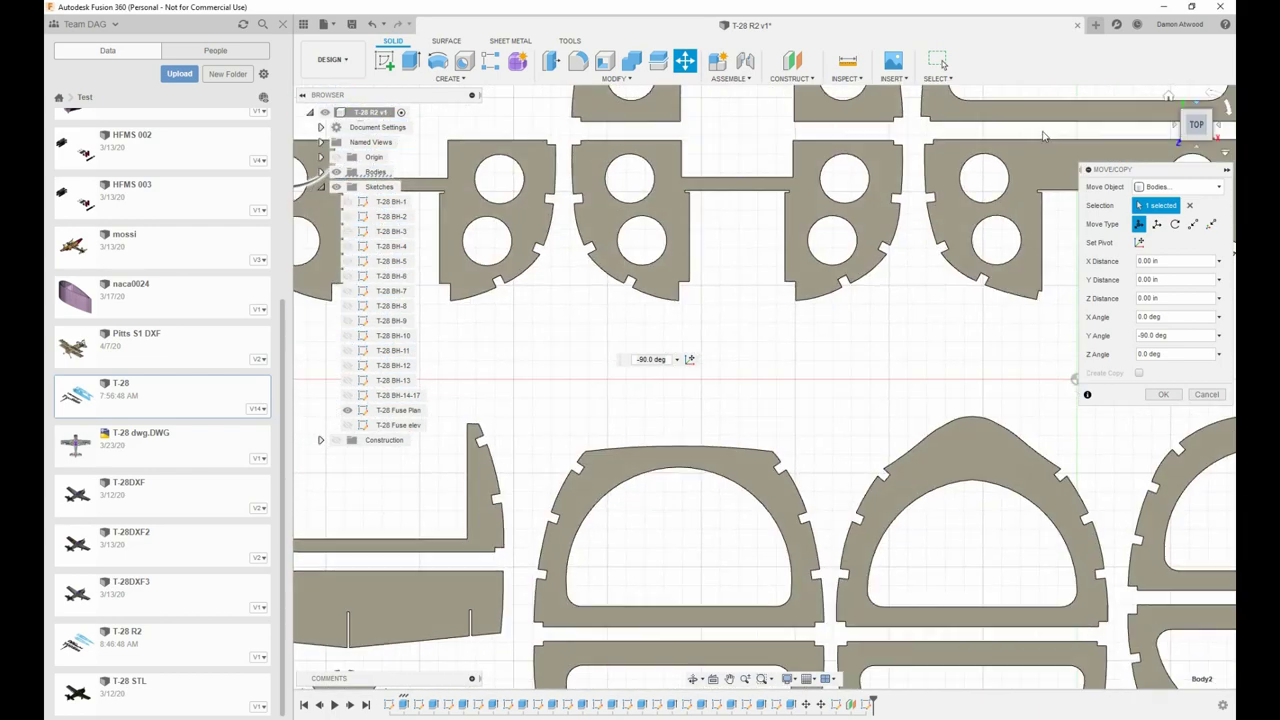
scroll(758, 392, "up", 2)
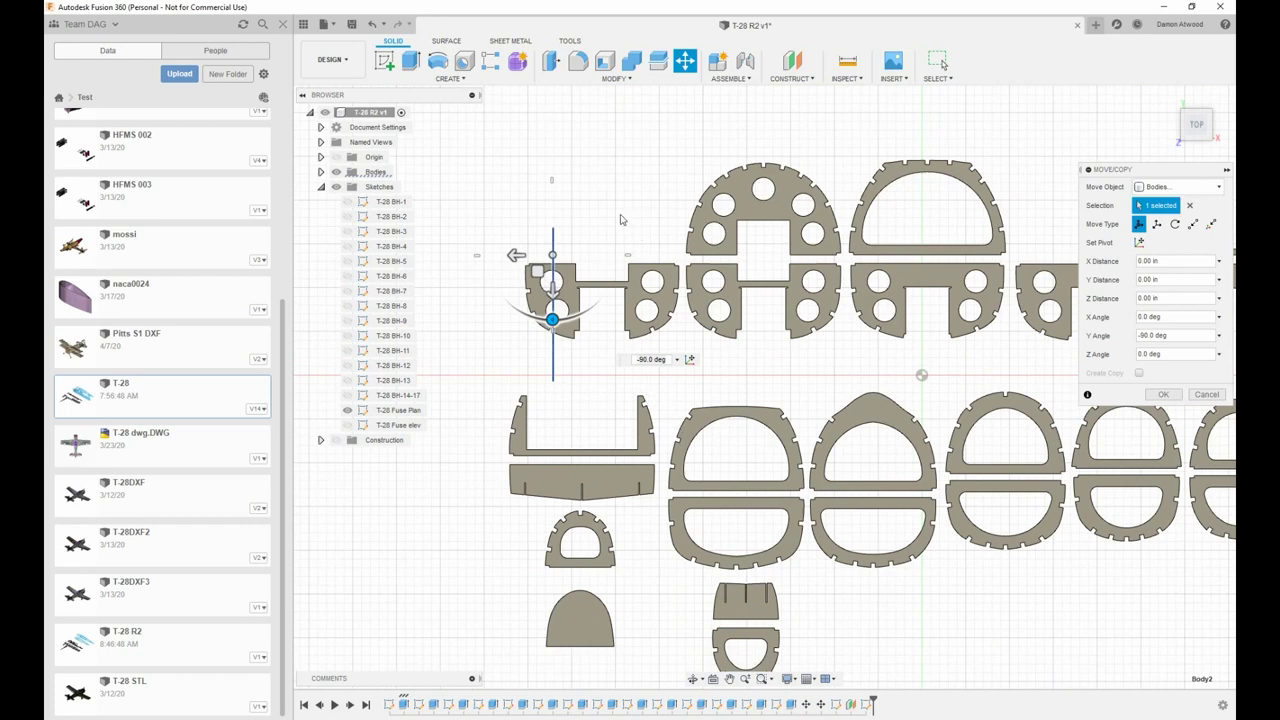
scroll(615, 230, "down", 2)
left_click_drag(520, 283, 665, 167)
scroll(573, 385, "down", 1)
scroll(573, 385, "up", 5)
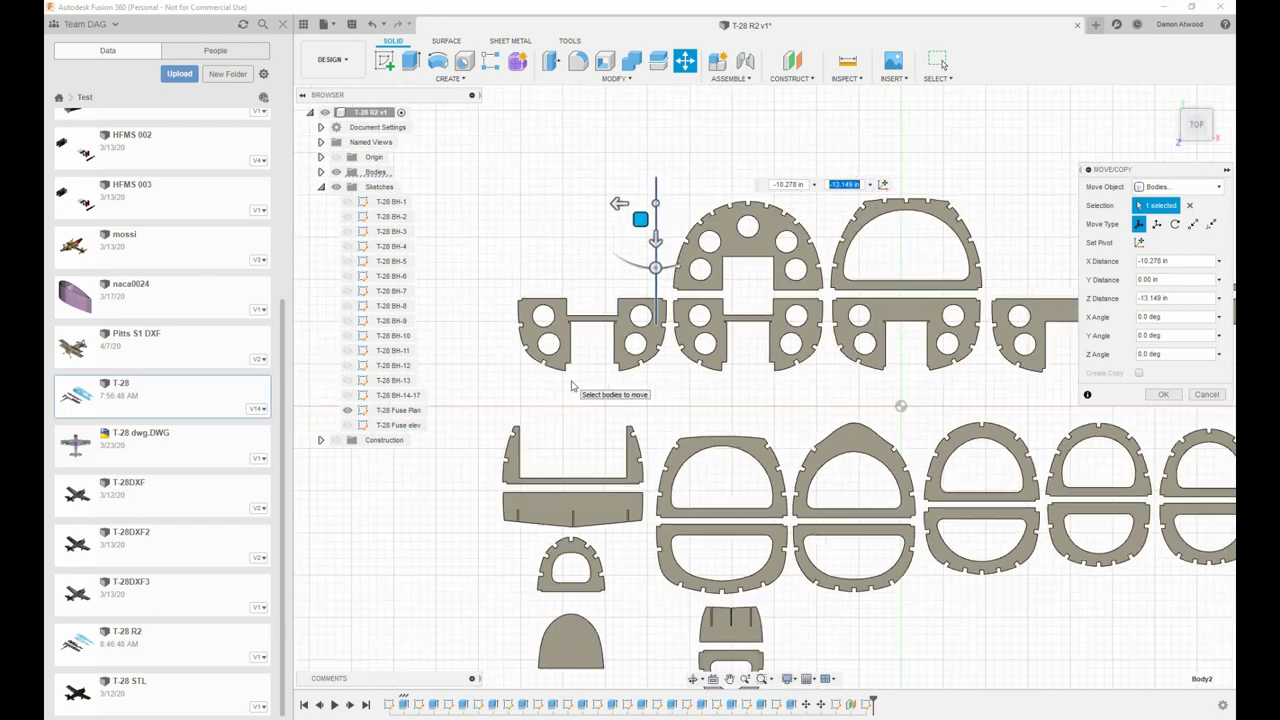
scroll(700, 175, "down", 3)
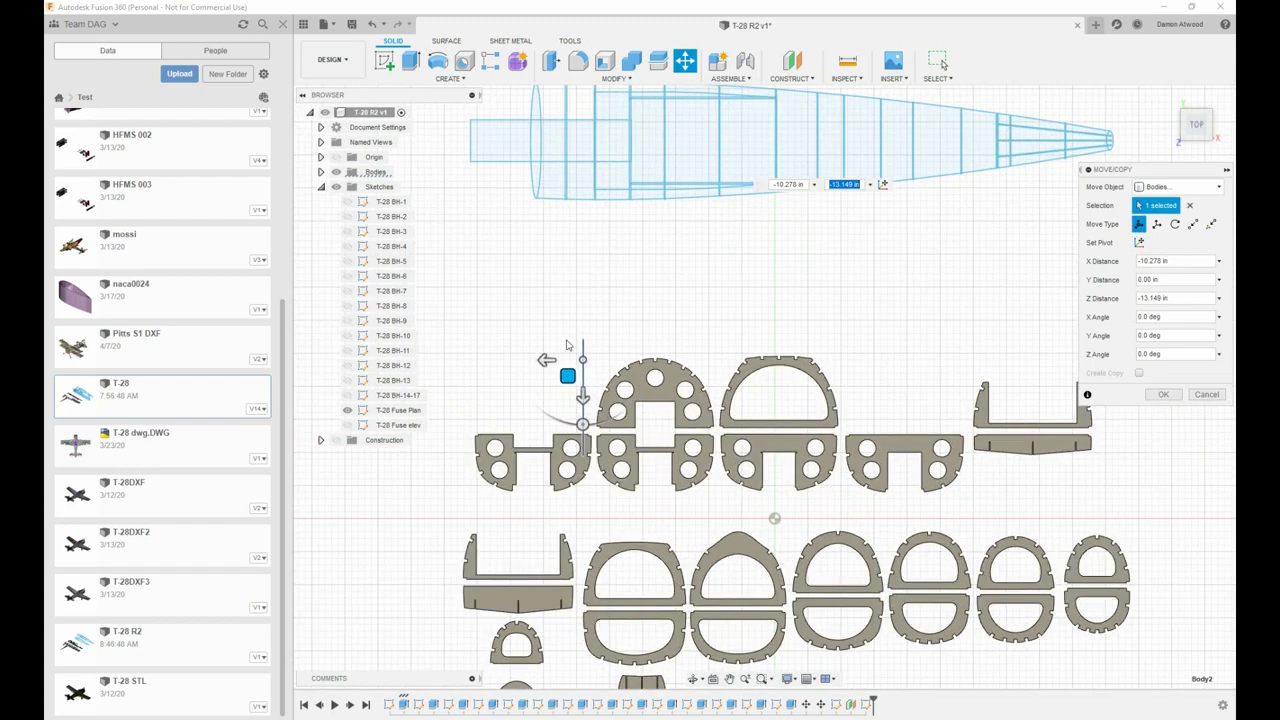
left_click_drag(569, 372, 537, 65)
scroll(617, 362, "down", 2)
scroll(615, 356, "up", 2)
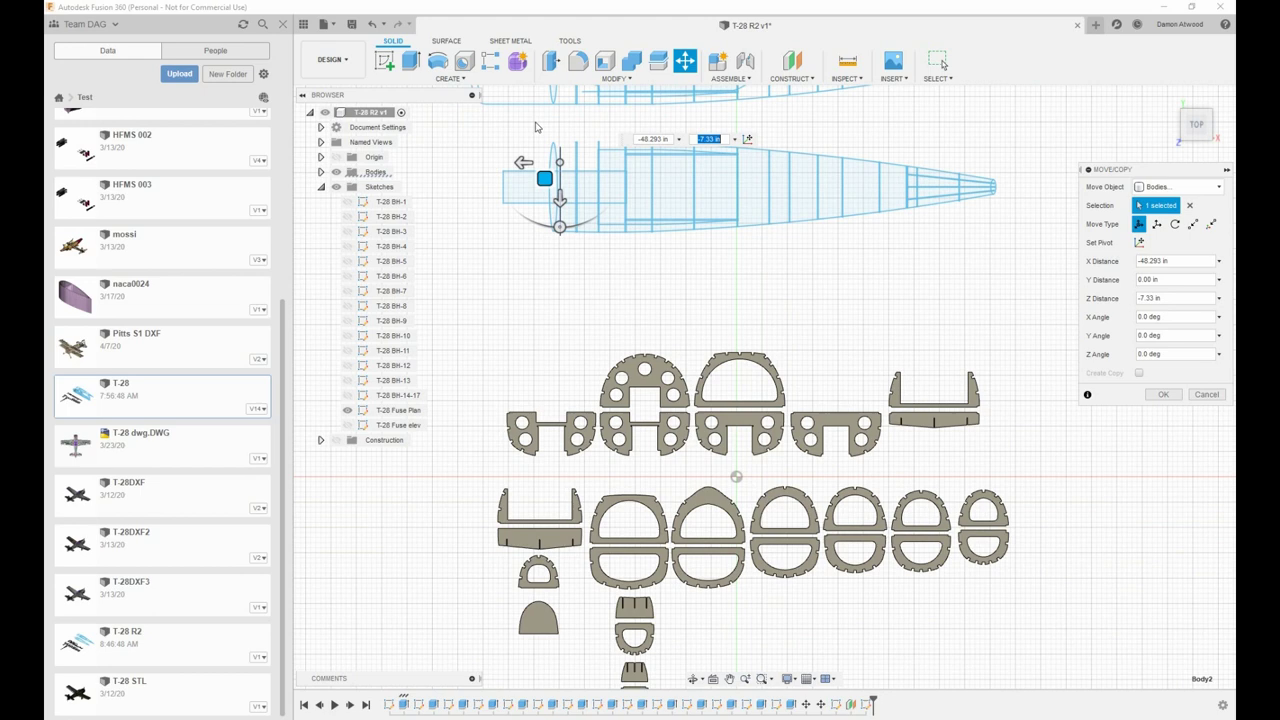
scroll(550, 195, "down", 5)
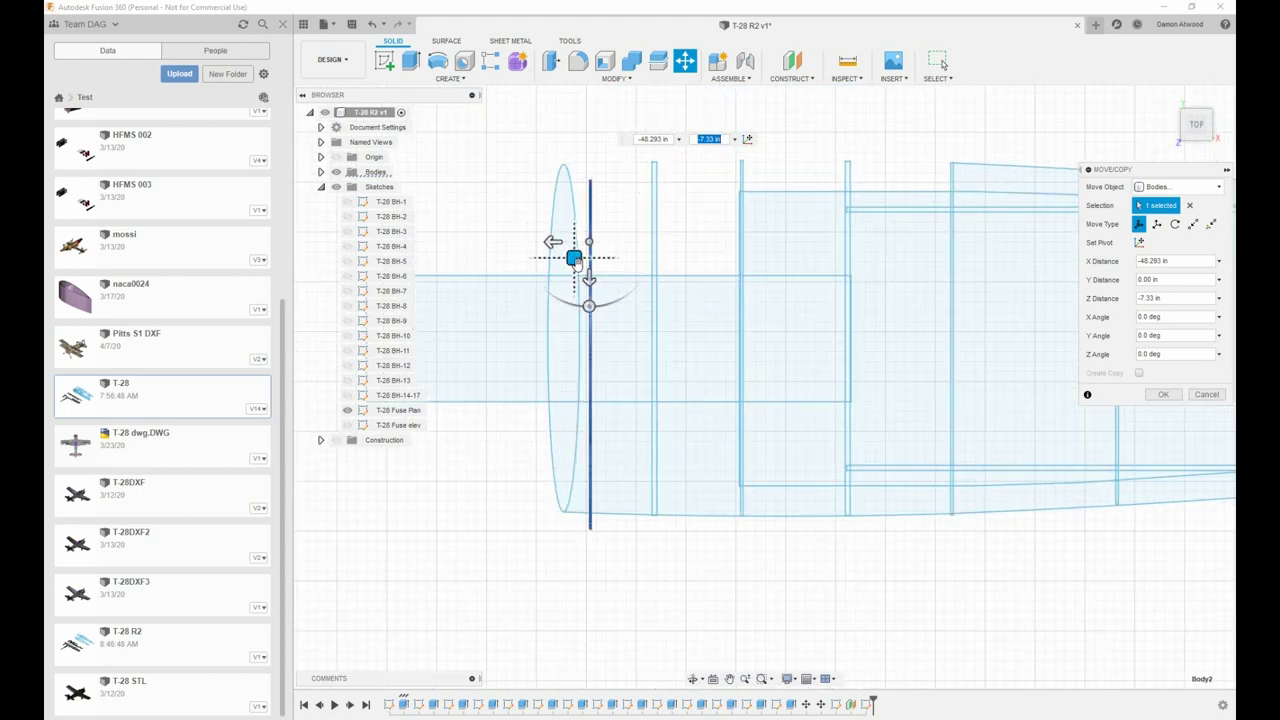
left_click_drag(573, 258, 546, 243)
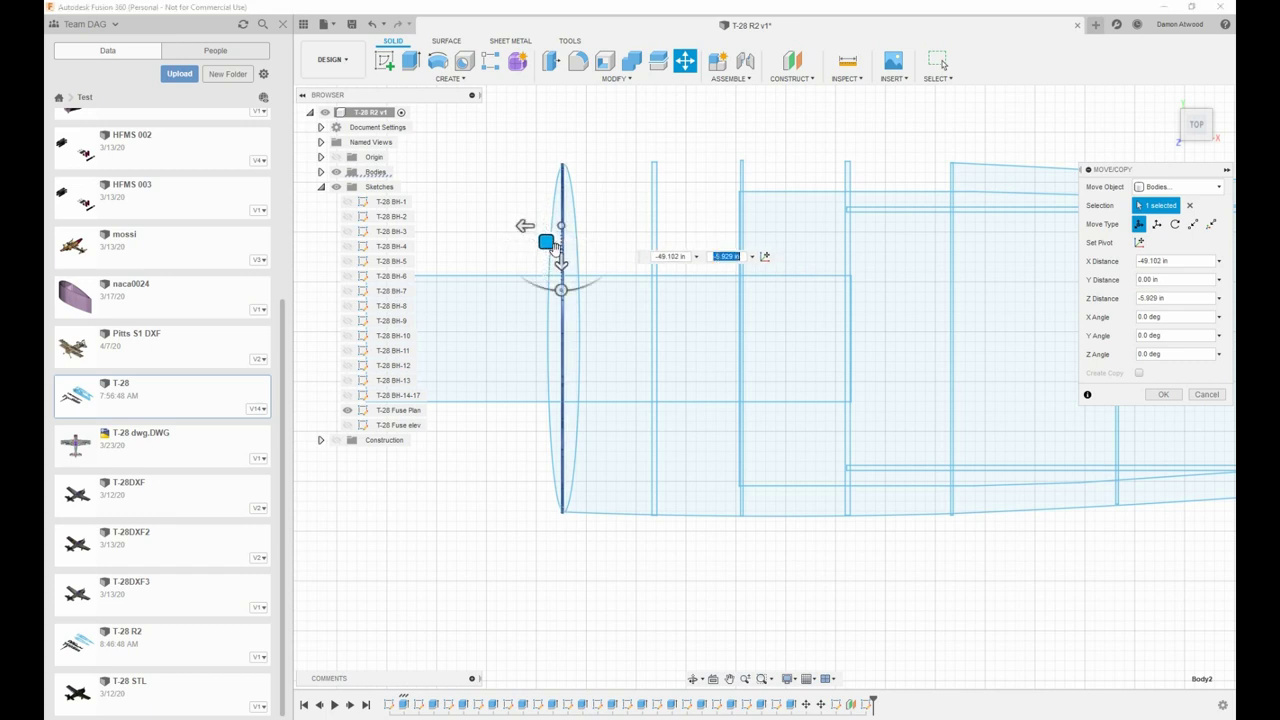
scroll(523, 228, "down", 4)
left_click(1163, 395)
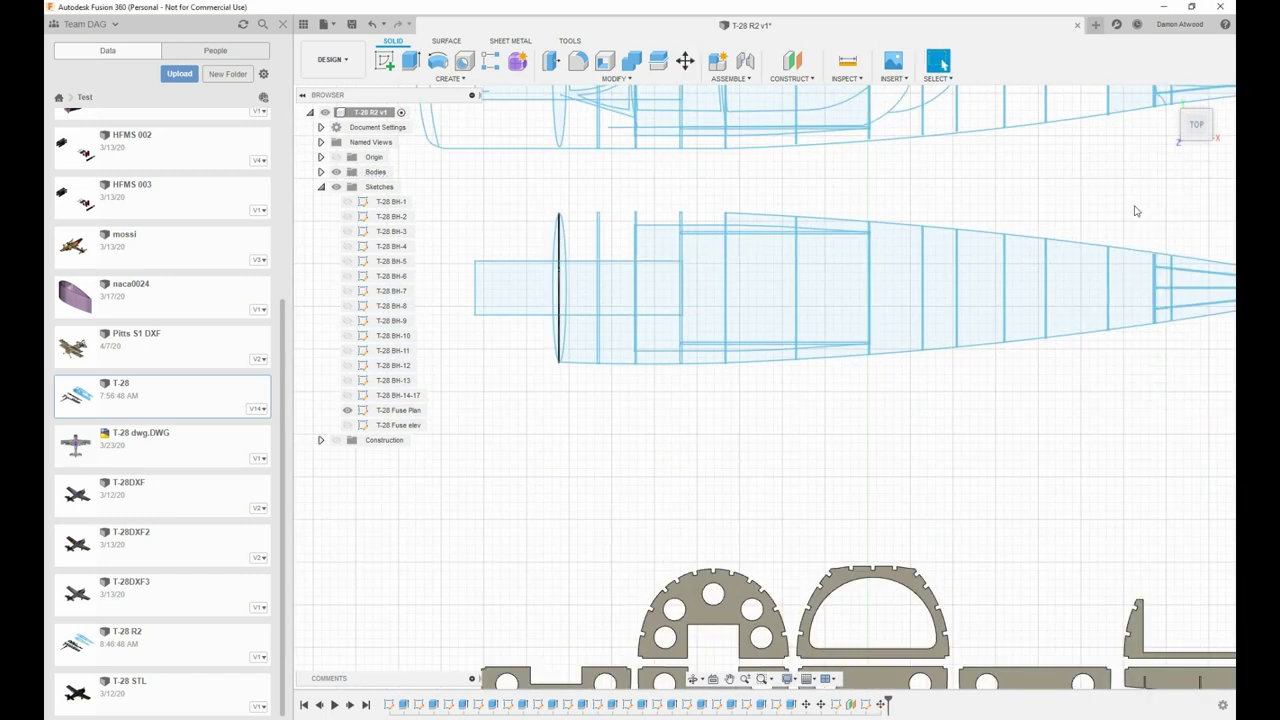
left_click(1162, 97)
Step: Move the blue bulkhead body with Move/Copy, rotating it -90° about Y to stand upright
scroll(767, 303, "up", 5)
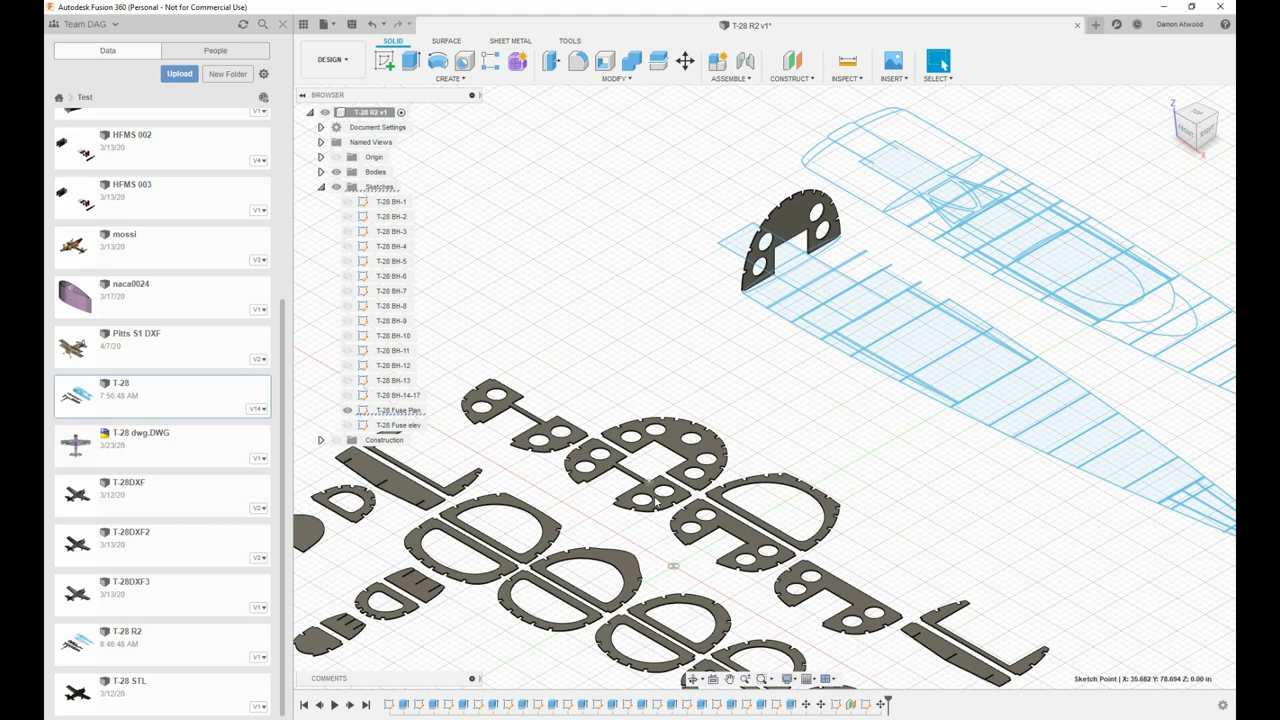
scroll(658, 503, "up", 2)
left_click(673, 368)
right_click(673, 368)
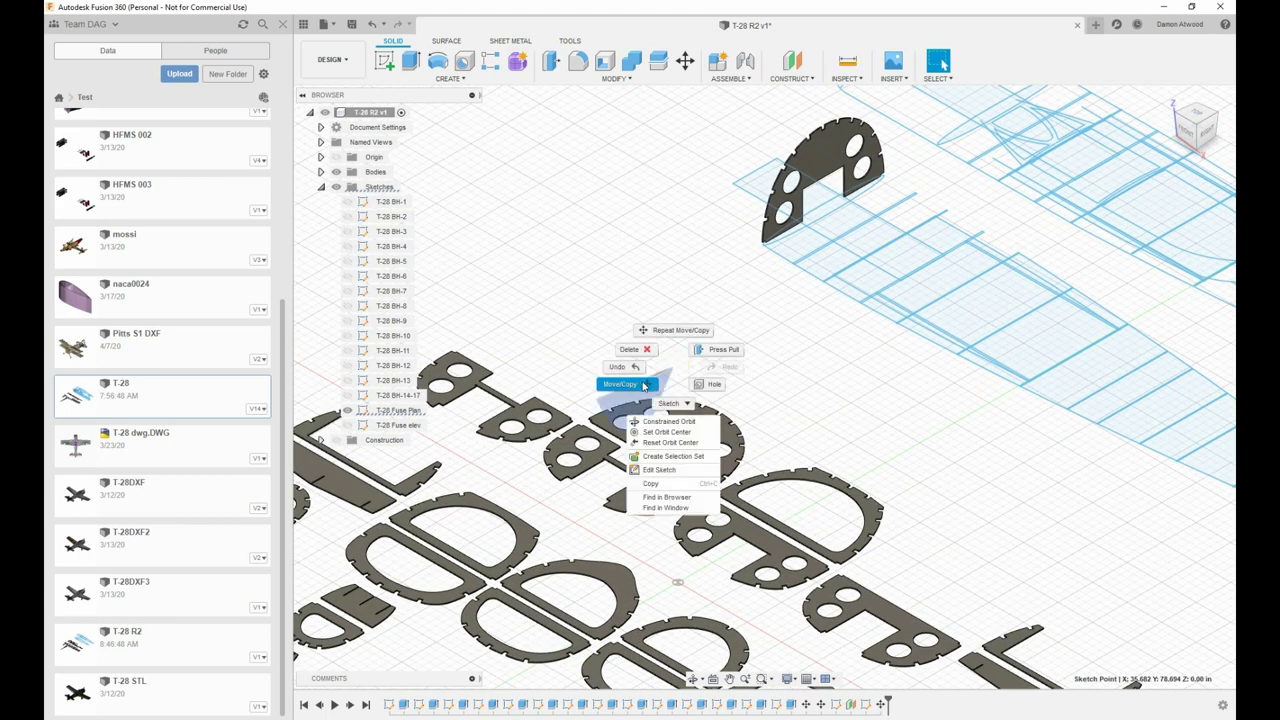
key("m")
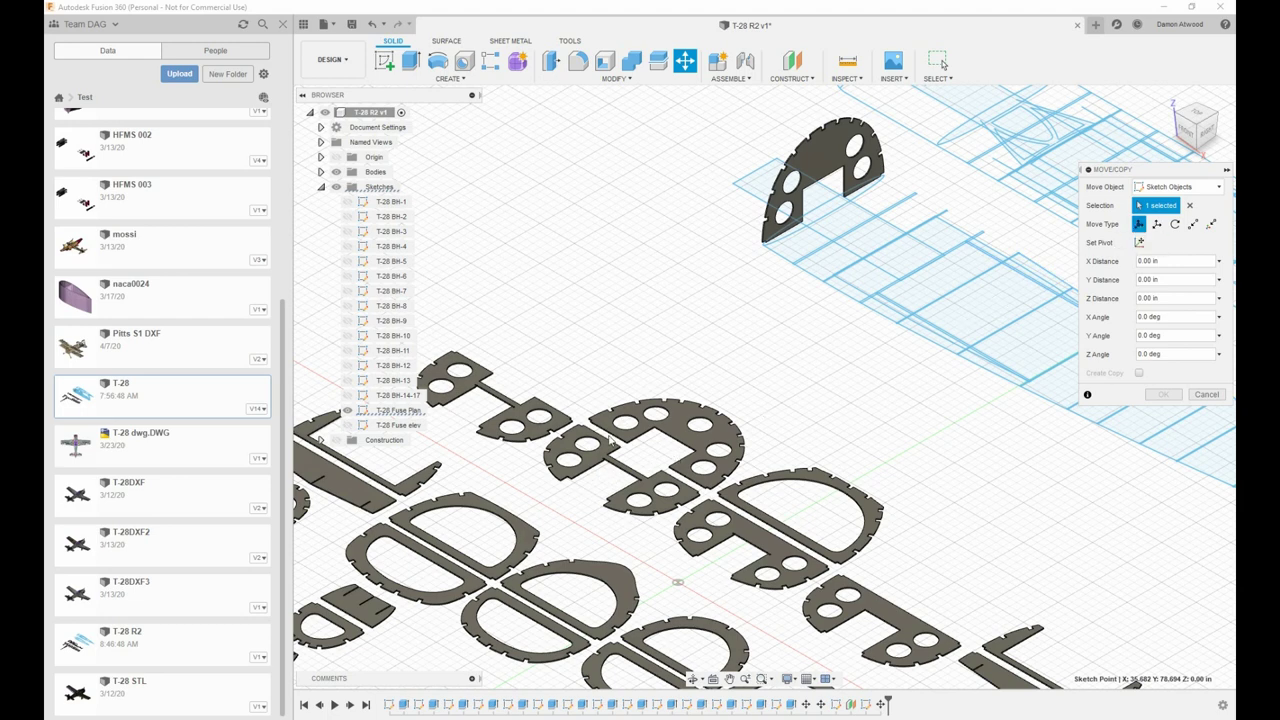
scroll(612, 438, "up", 5)
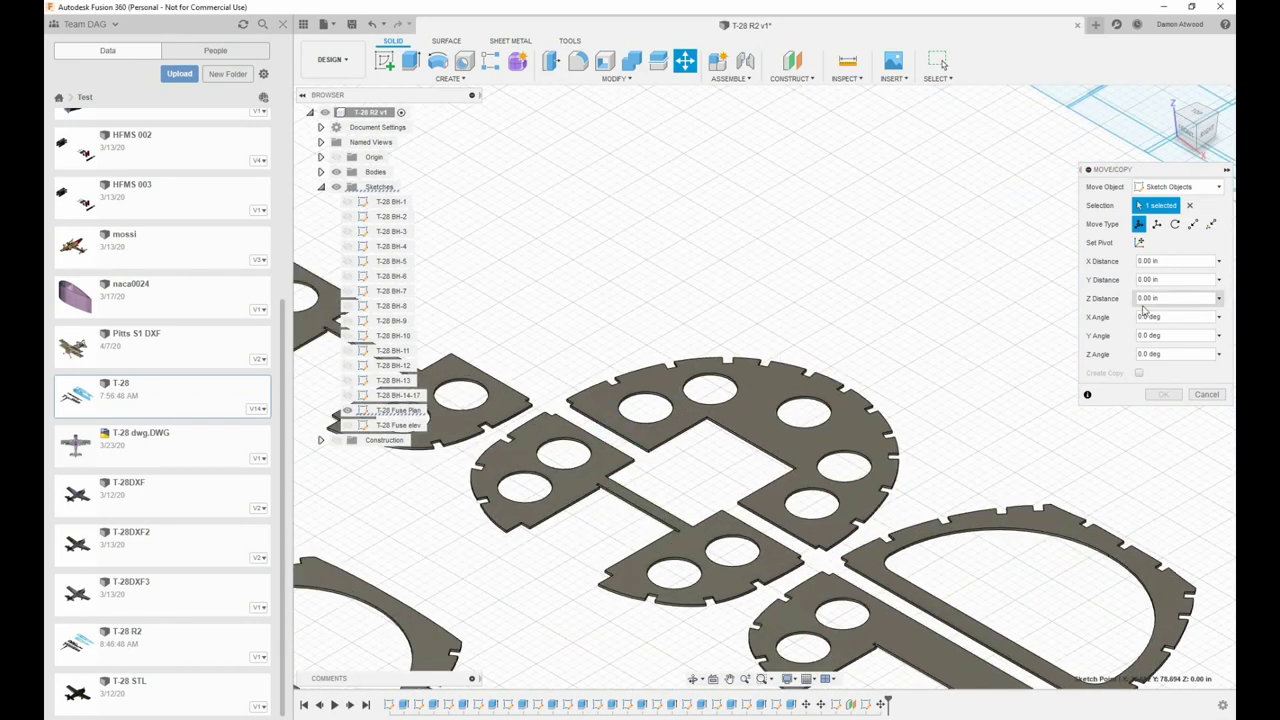
left_click(1170, 188)
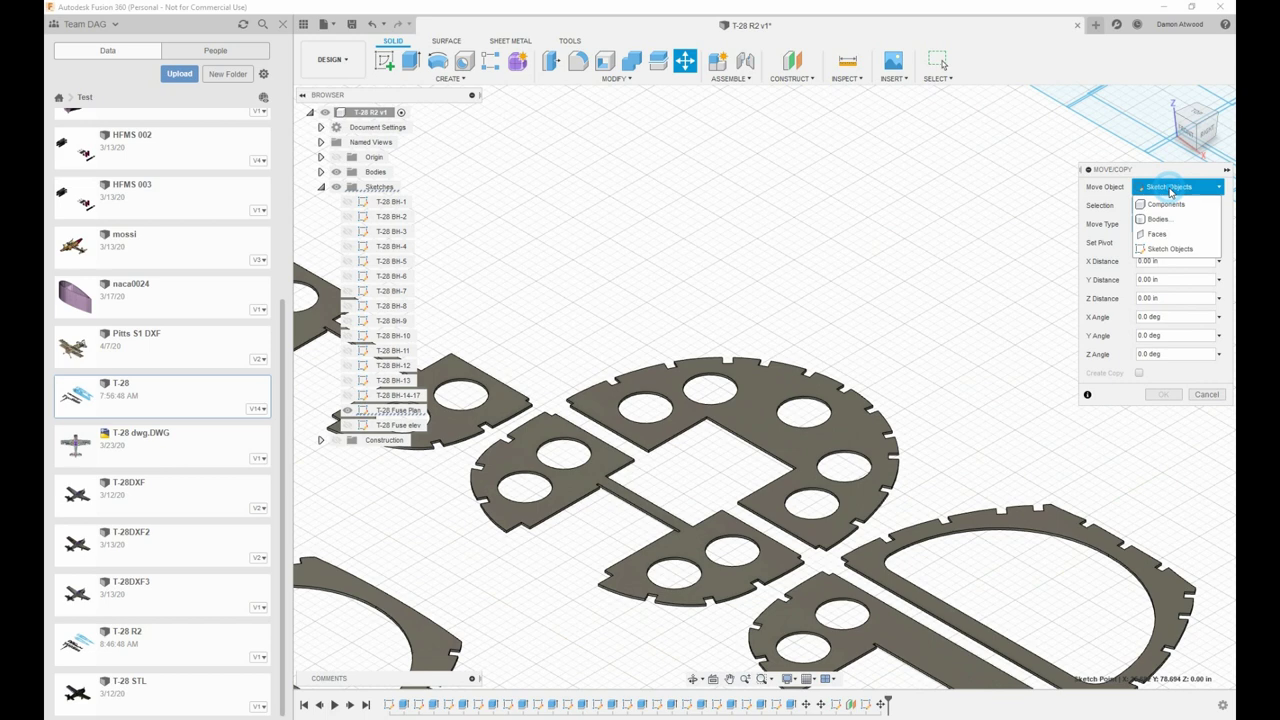
left_click(1166, 216)
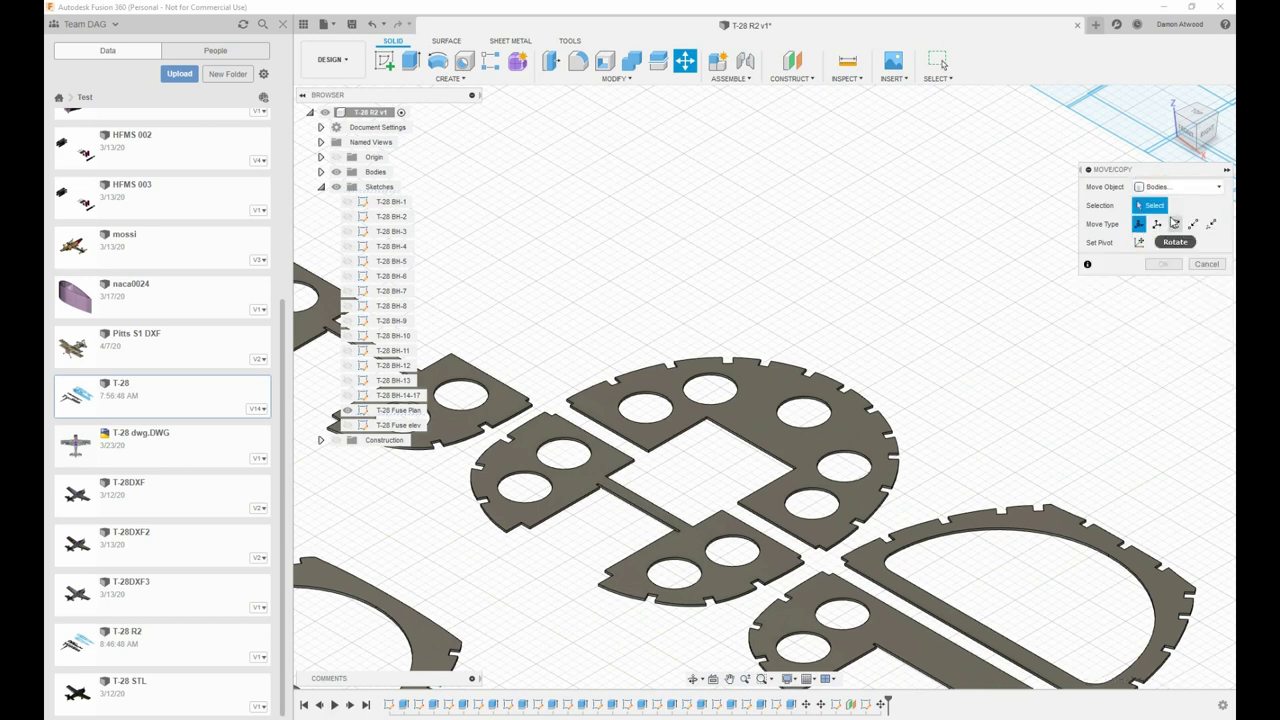
left_click(614, 432)
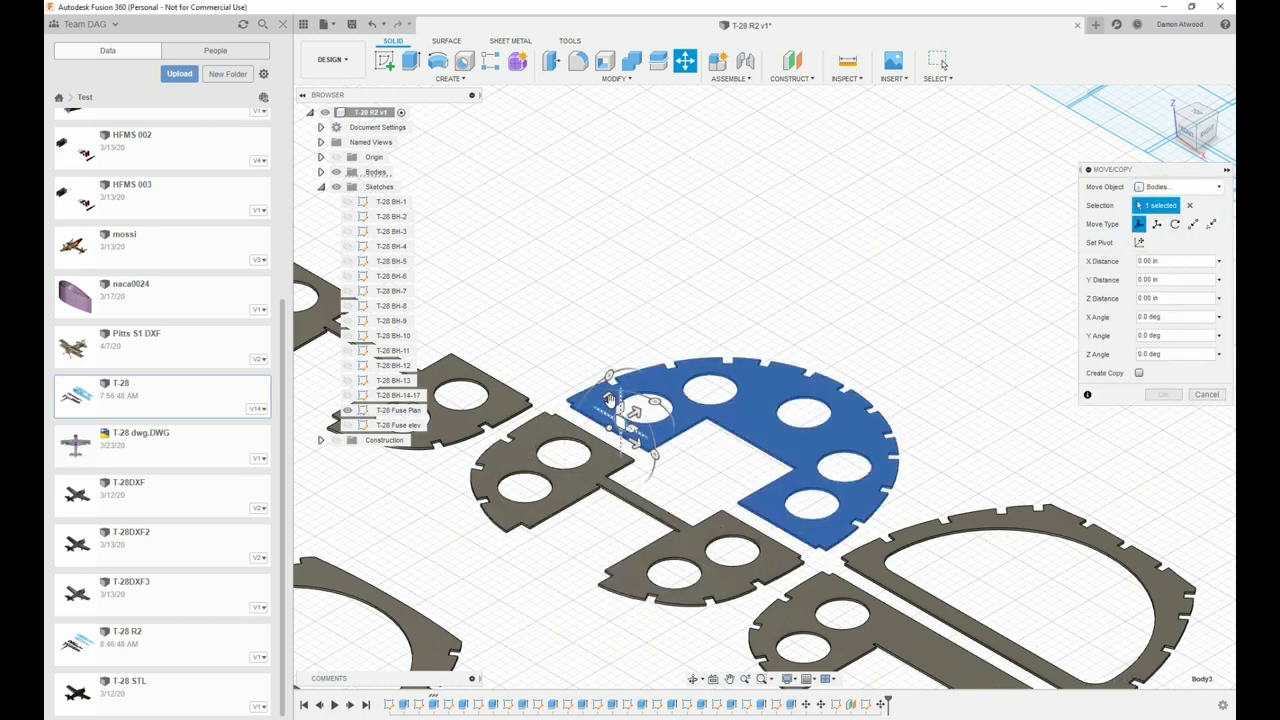
left_click_drag(613, 430, 535, 478)
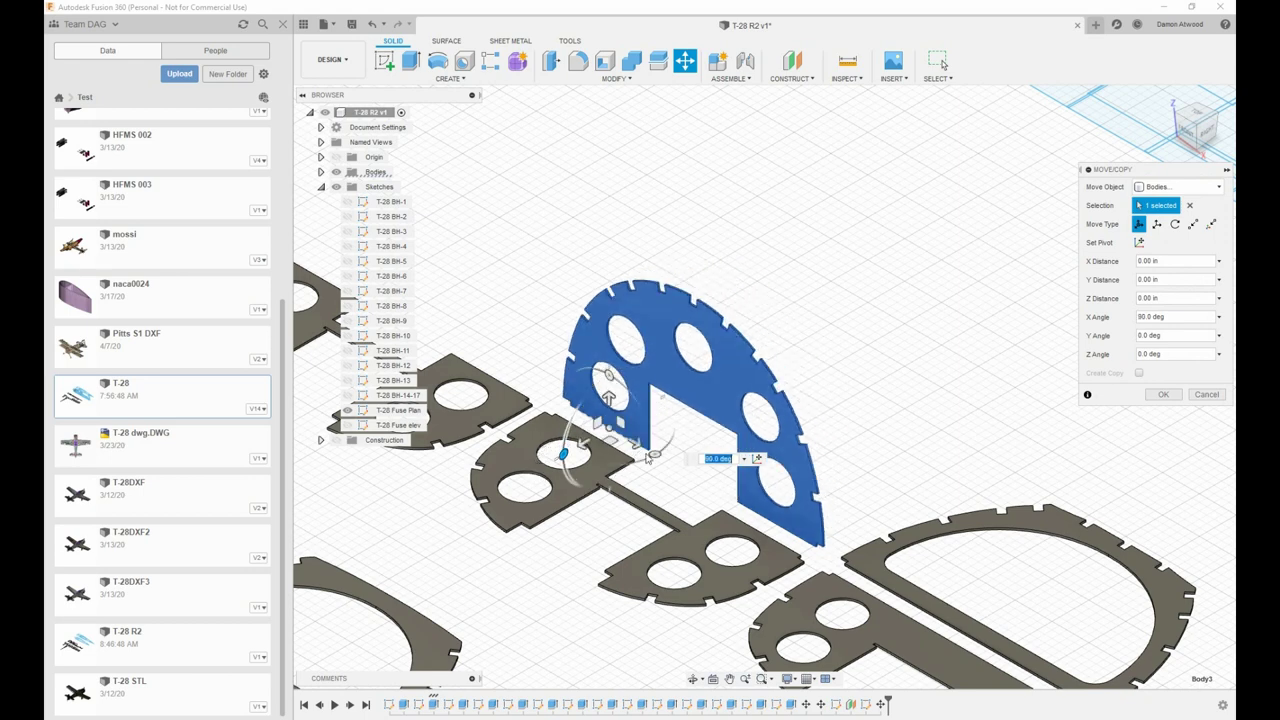
left_click_drag(652, 458, 500, 490)
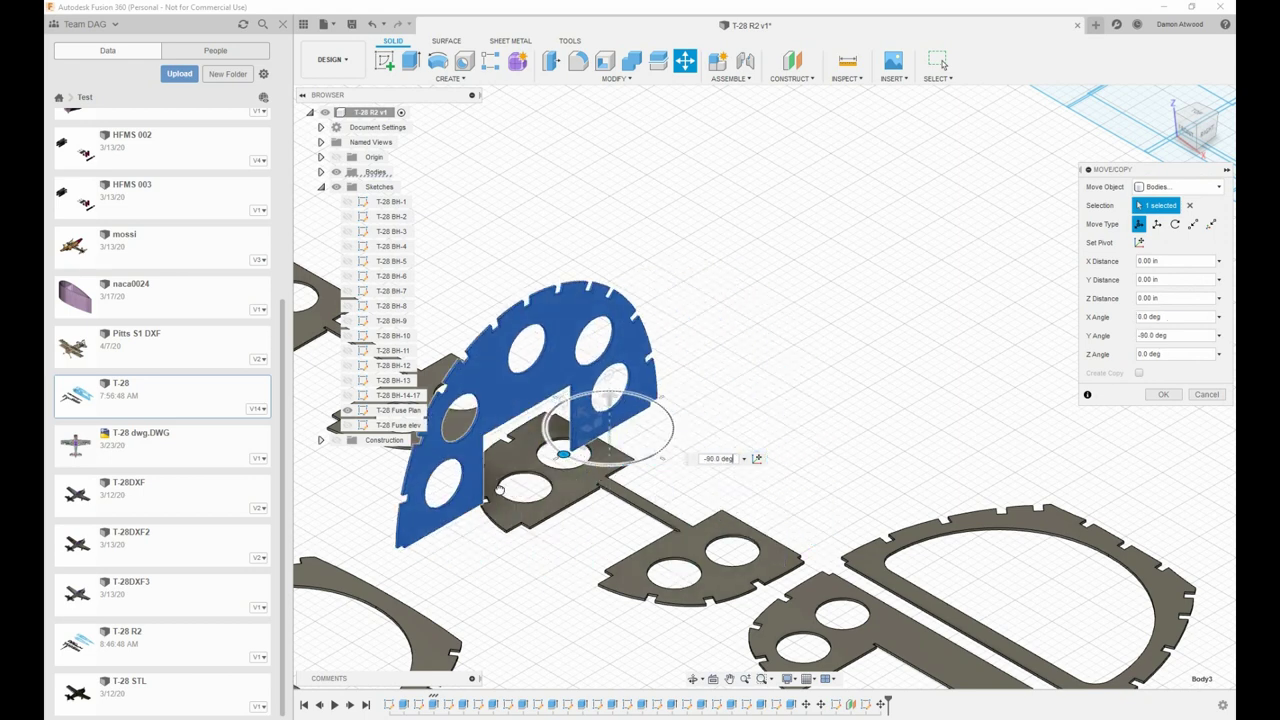
Step: In Top view, shift it -49.169 in X and 7.864 in Z onto its station line
scroll(540, 510, "down", 3)
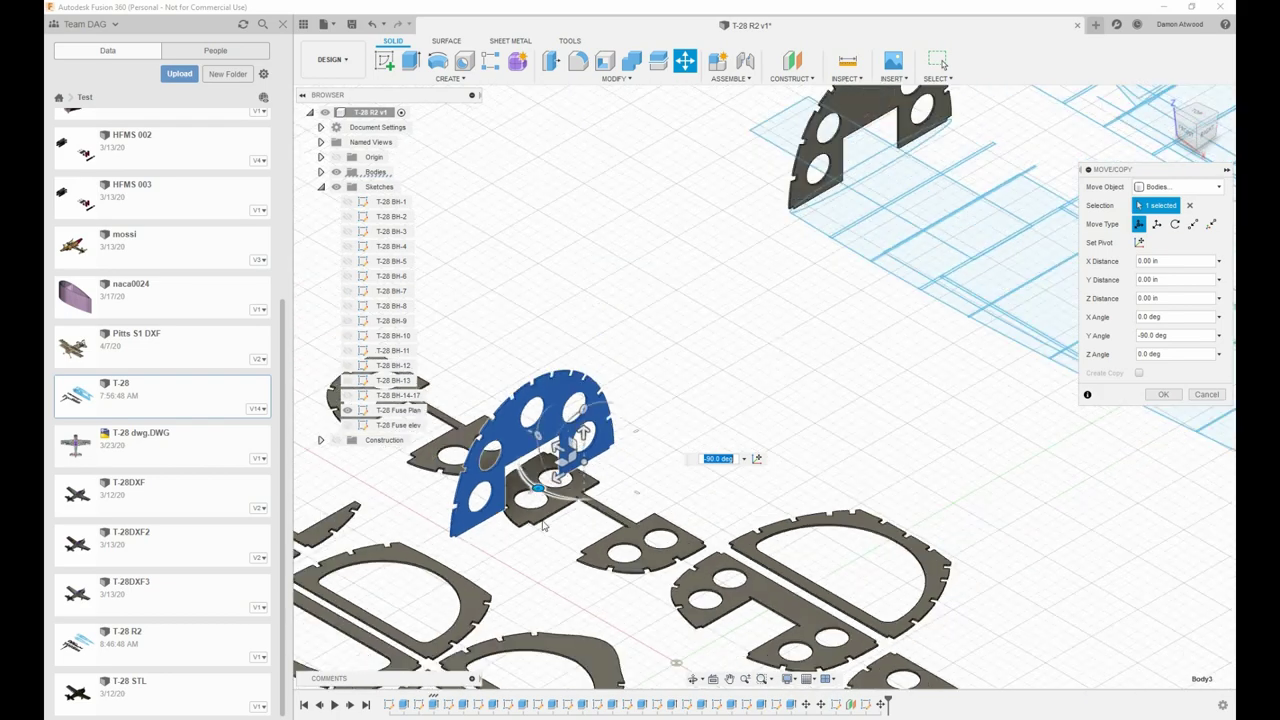
left_click(1208, 118)
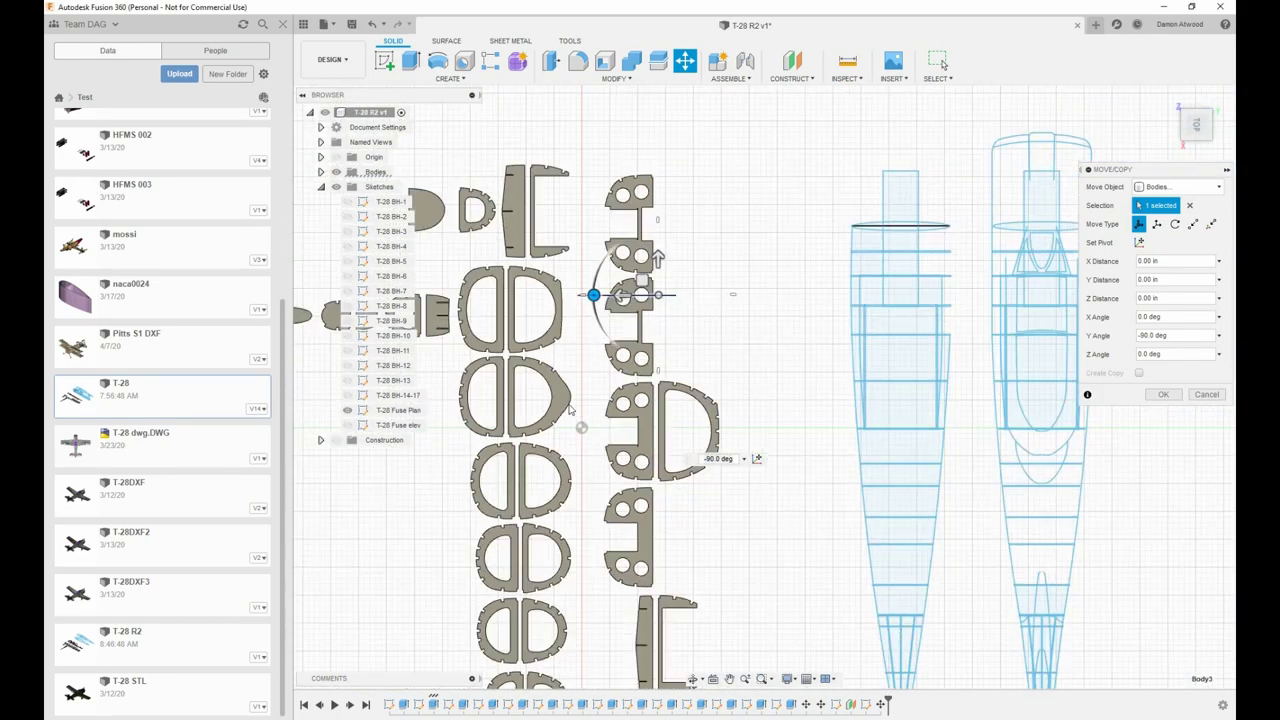
scroll(870, 262, "up", 2)
left_click_drag(590, 296, 970, 240)
scroll(971, 243, "up", 2)
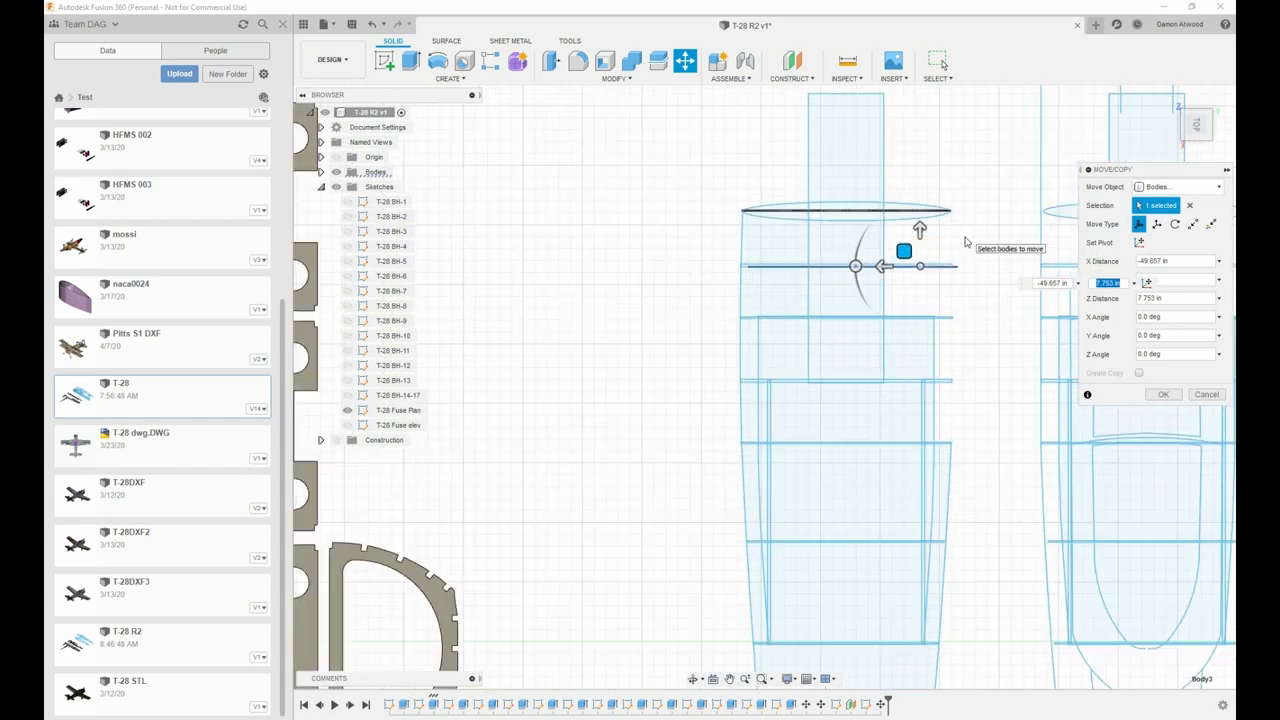
scroll(967, 241, "up", 3)
left_click_drag(866, 276, 860, 276)
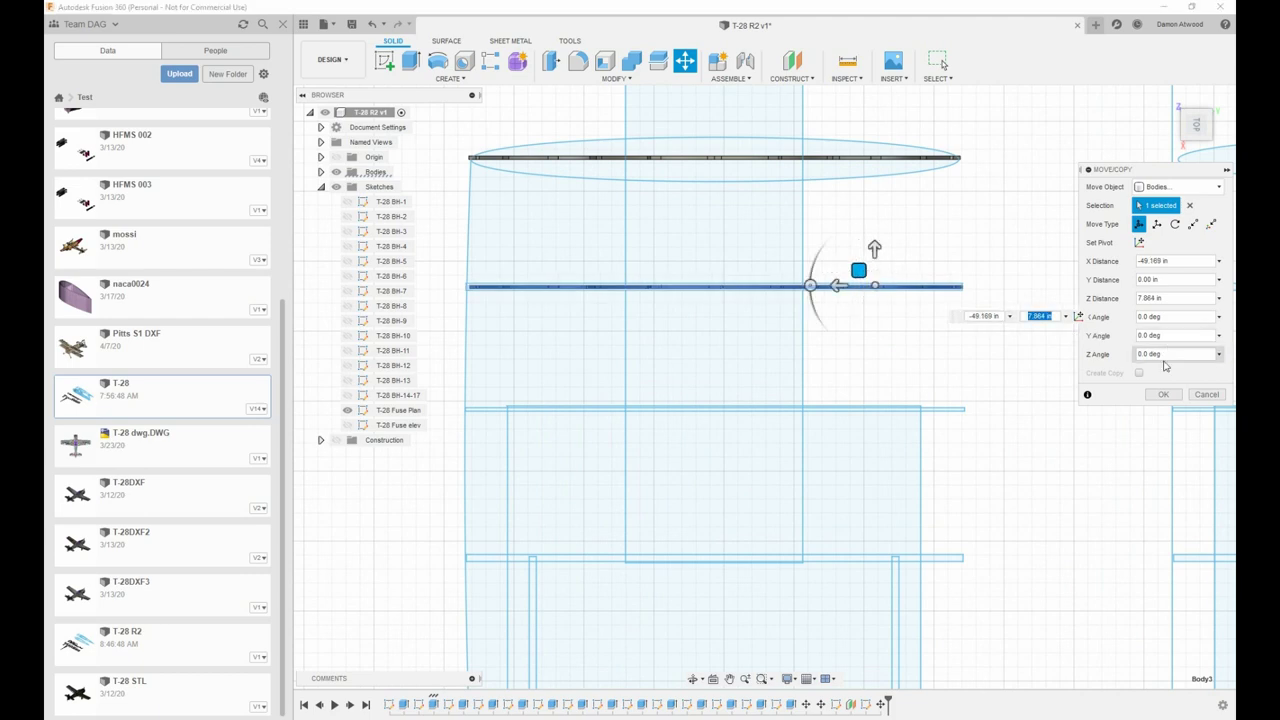
left_click(1160, 396)
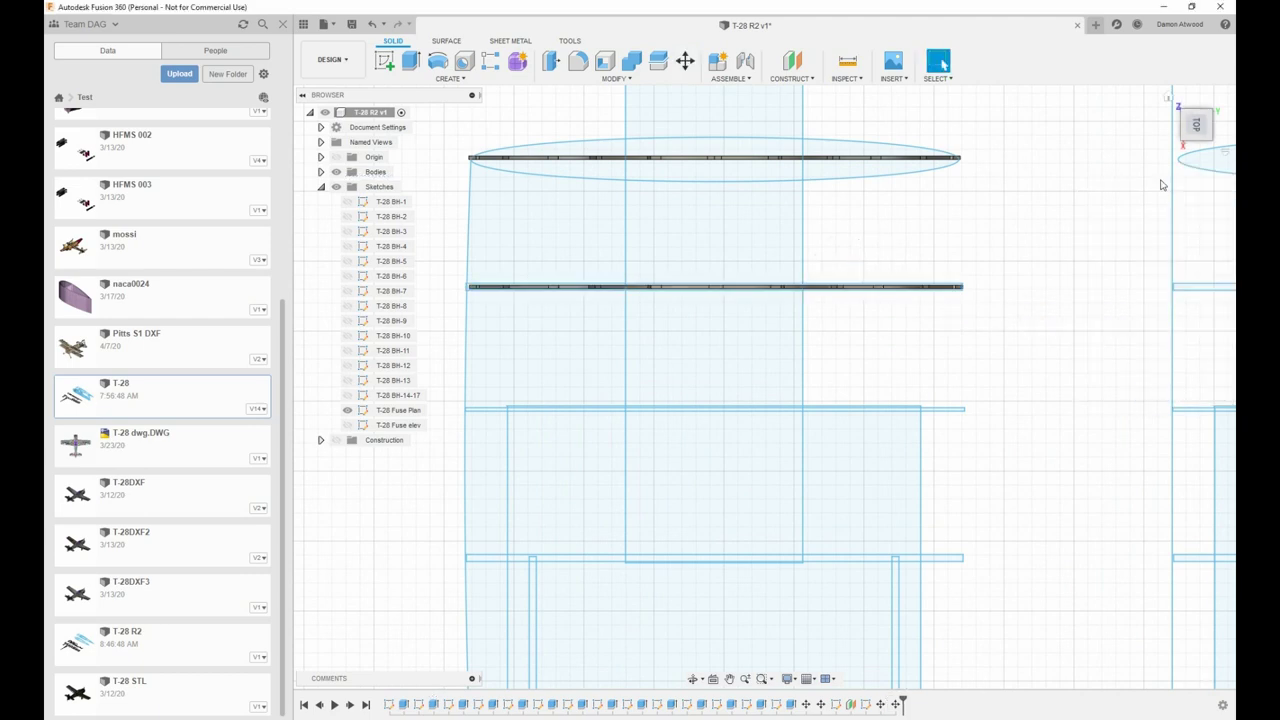
Step: Go to the home view and zoom in on the two upright bulkheads at the fuselage nose
left_click(1168, 100)
scroll(665, 375, "up", 3)
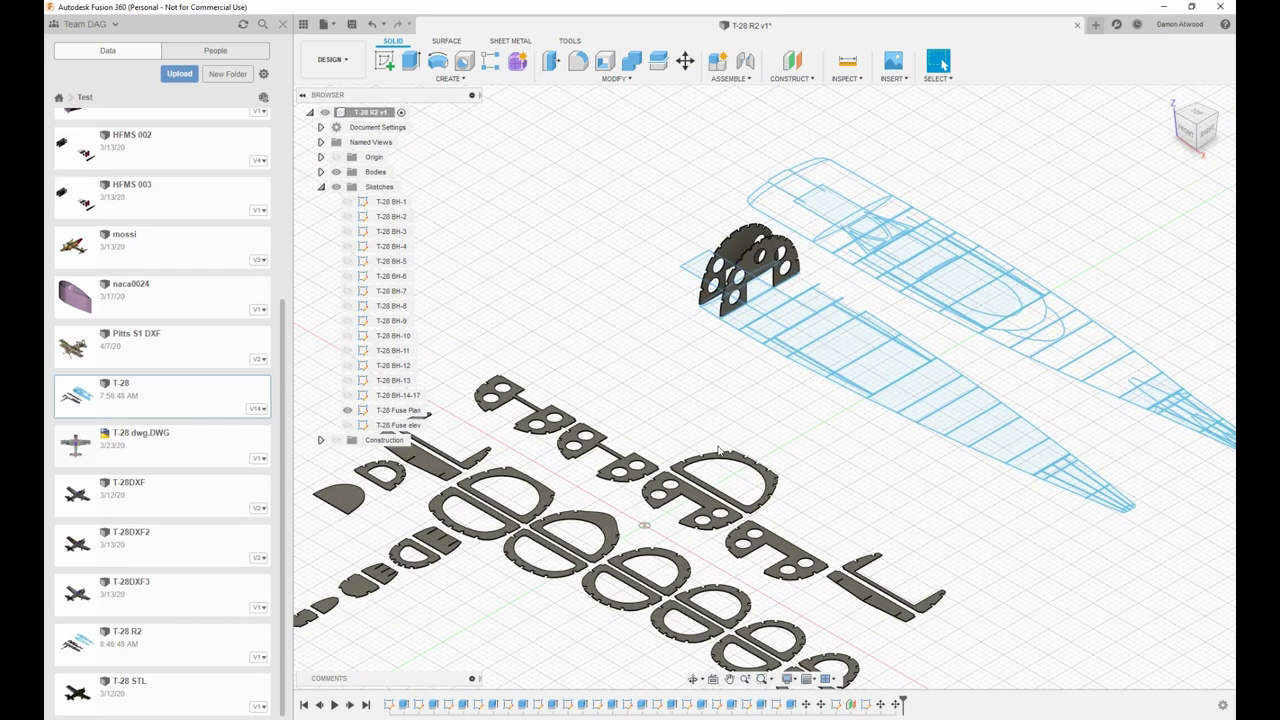
scroll(745, 438, "up", 3)
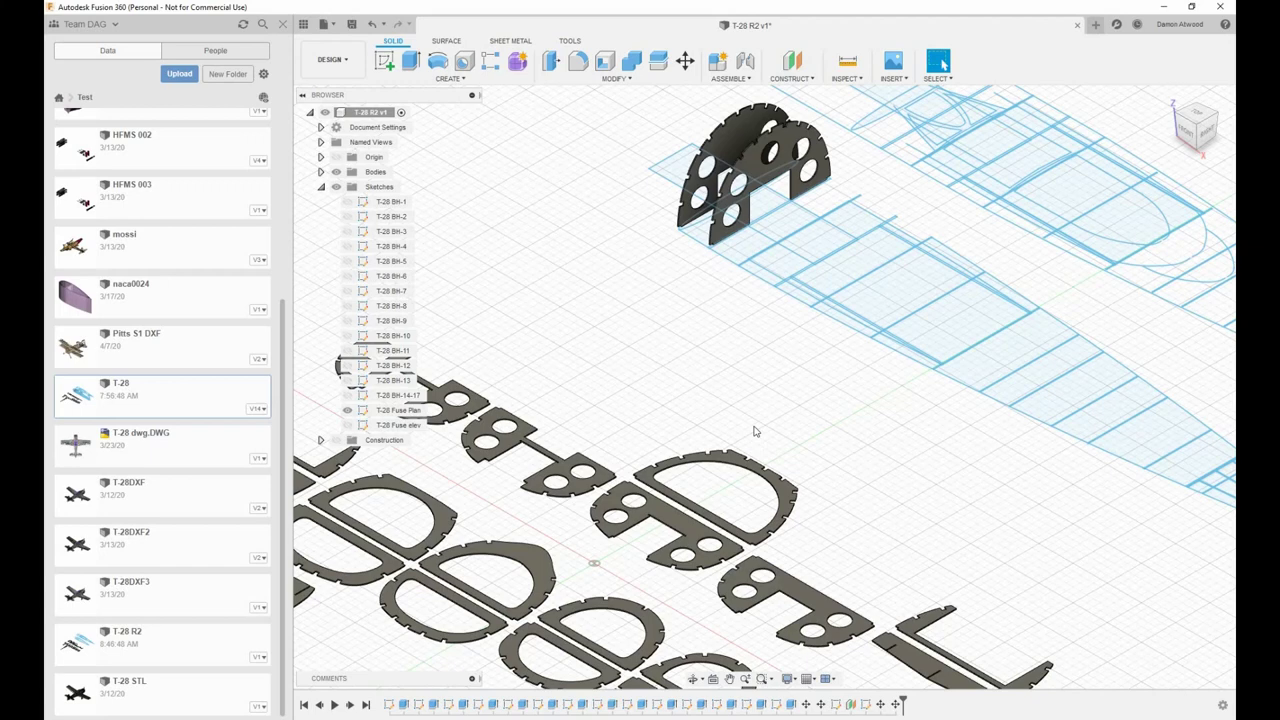
scroll(670, 395, "down", 3)
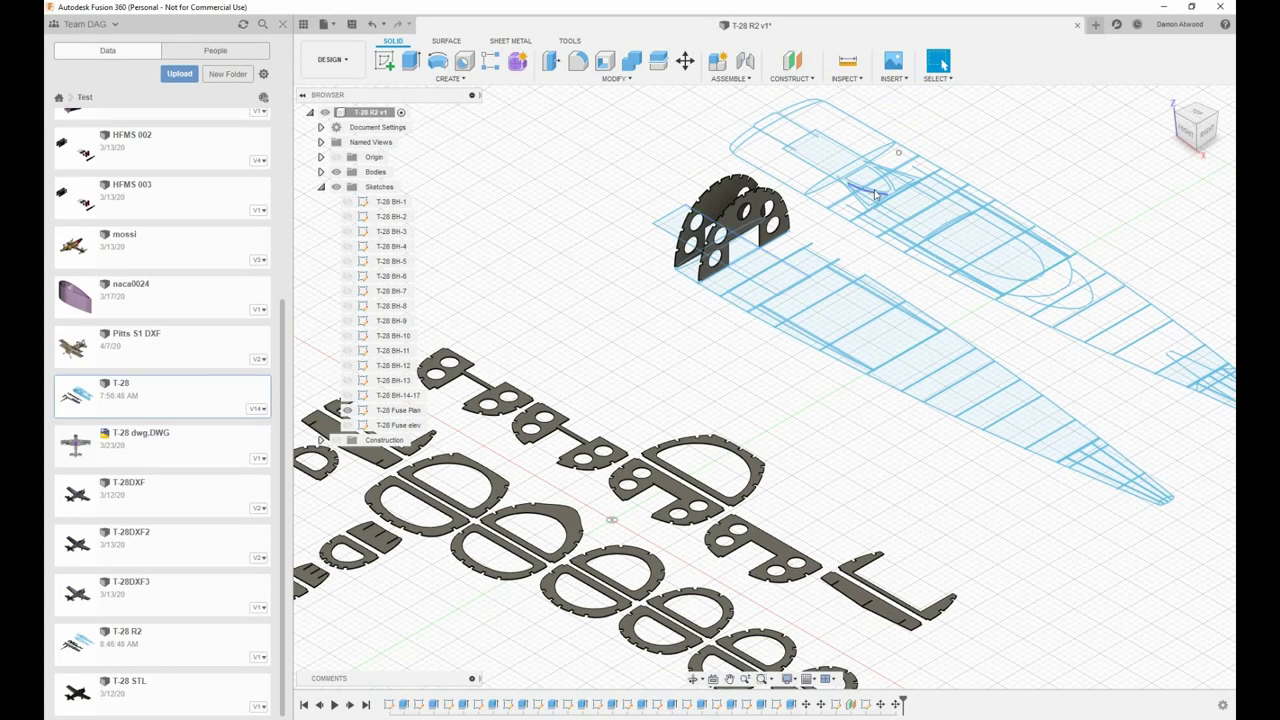
scroll(786, 290, "up", 2)
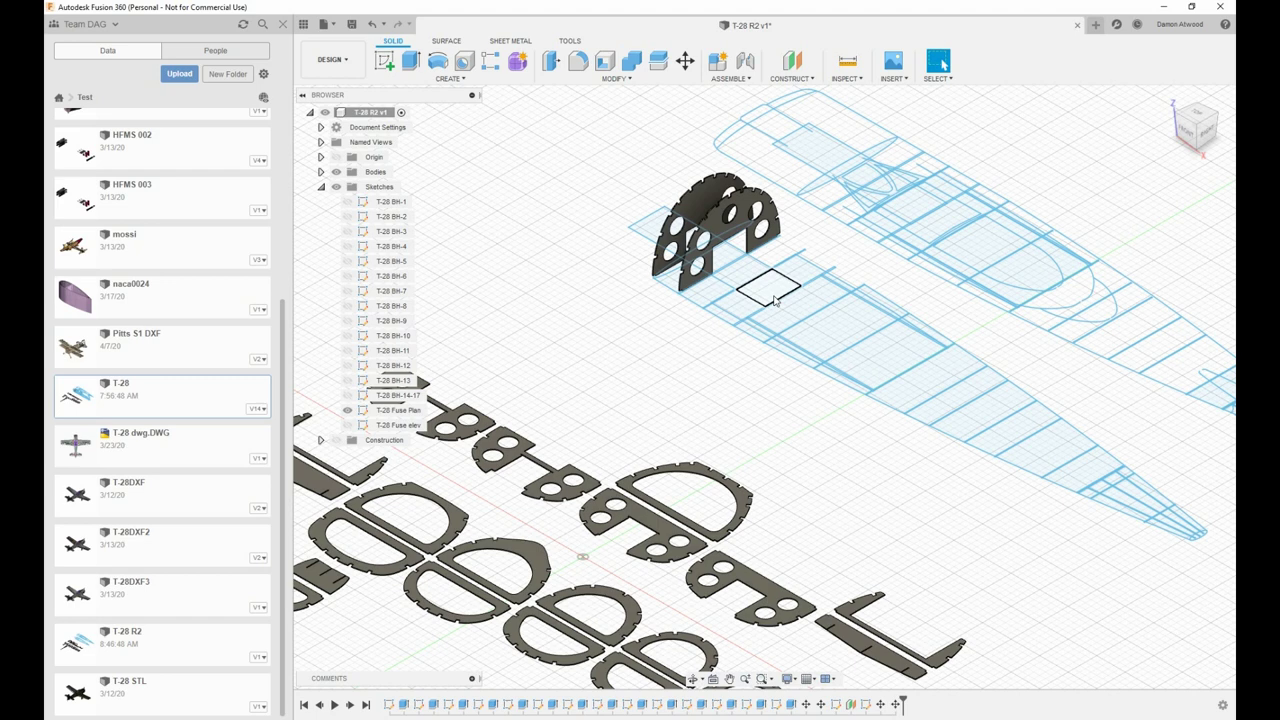
Step: Use Move/Copy on the D-shaped bulkhead ring to tilt it upright, facing along the fuselage
right_click(724, 436)
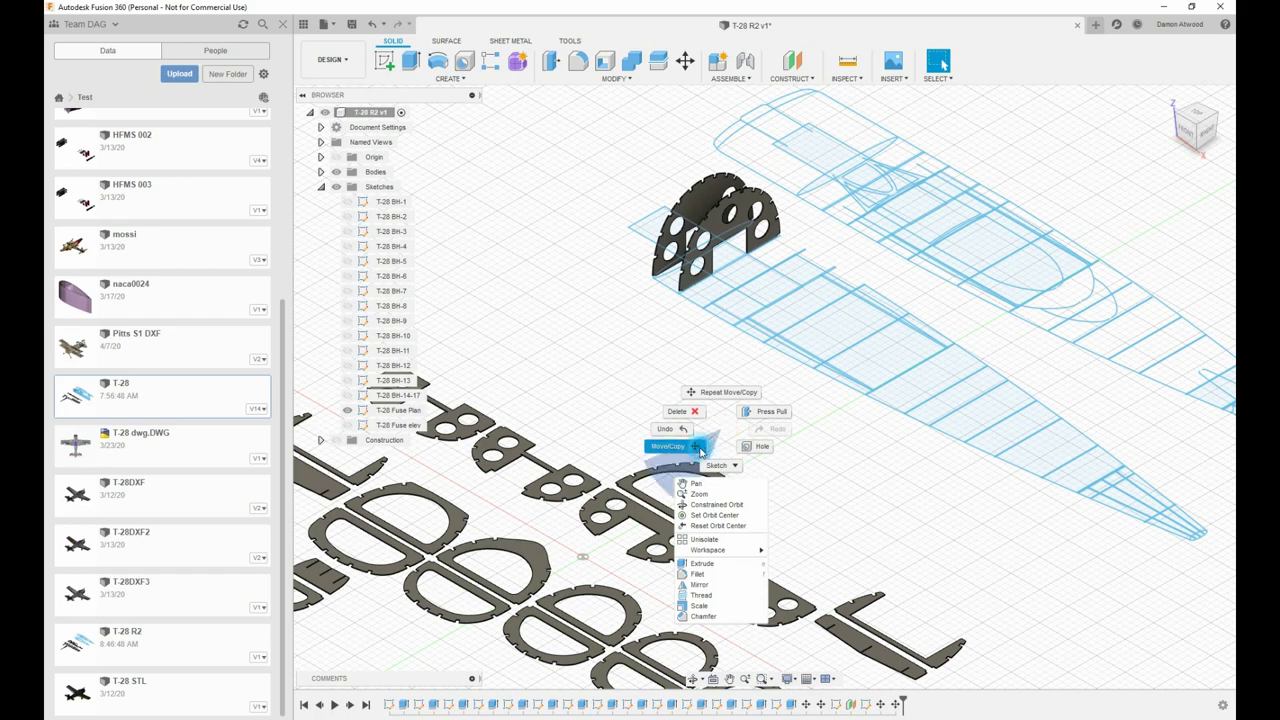
left_click(668, 449)
left_click(600, 512)
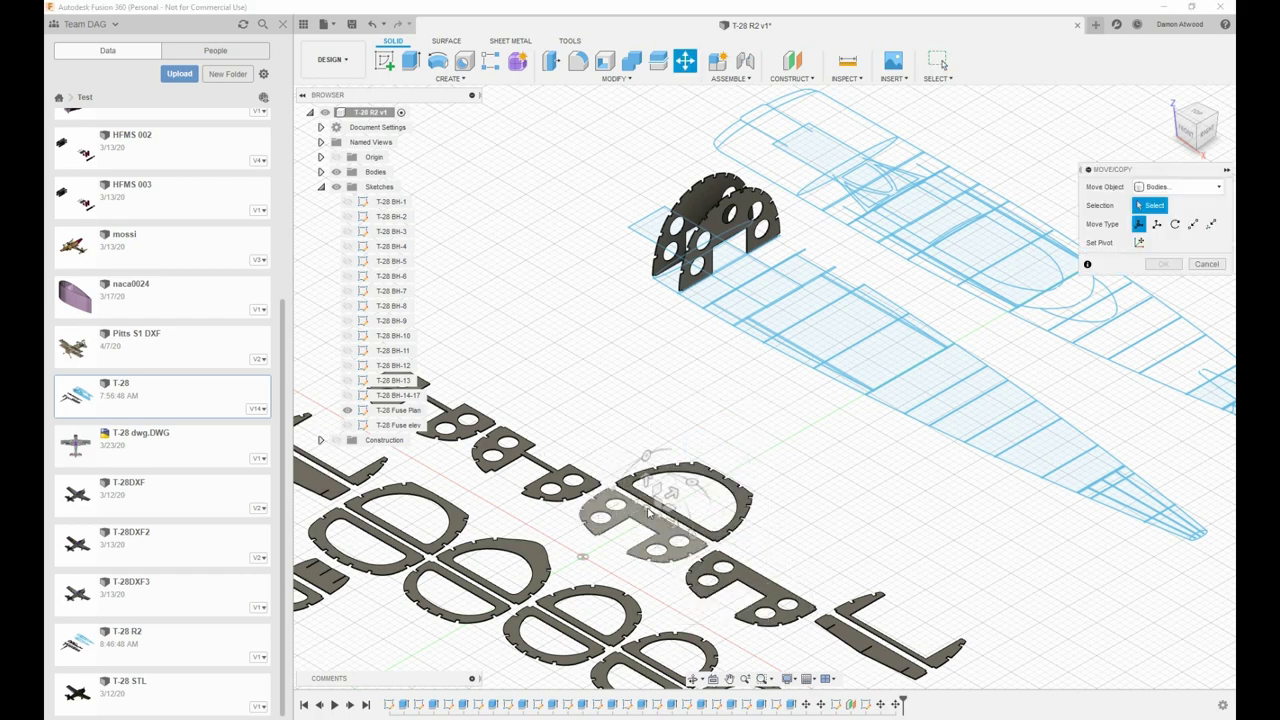
scroll(657, 507, "up", 5)
scroll(657, 507, "up", 3)
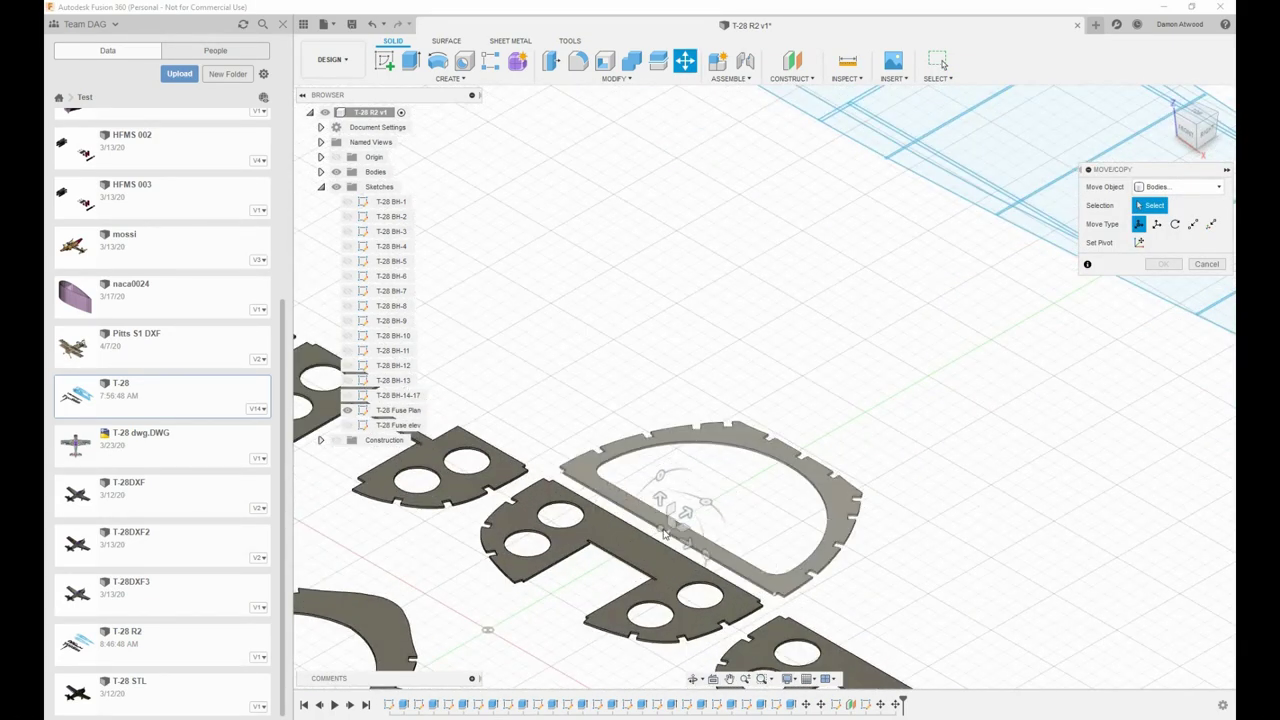
left_click(662, 532)
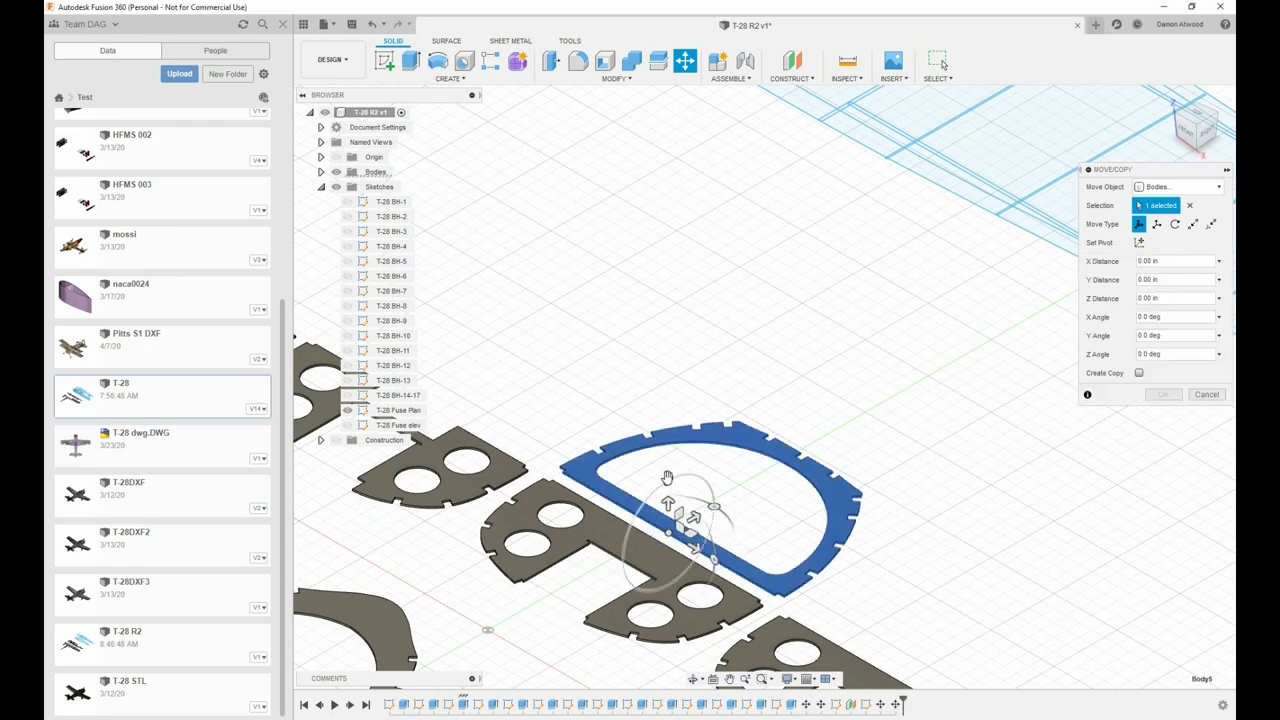
left_click_drag(668, 480, 583, 585)
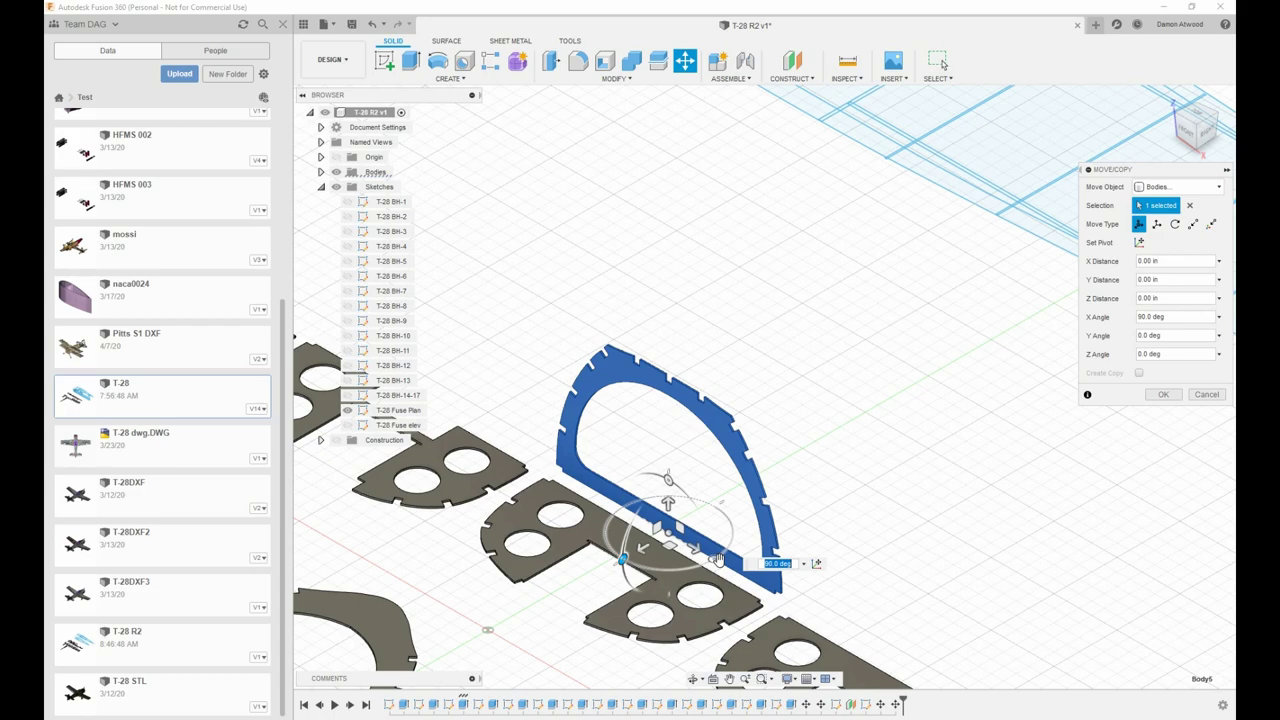
left_click_drag(716, 560, 566, 590)
Step: In Top view, shift the ring -43.412 in X and 27.878 in Z onto its station
left_click(1205, 117)
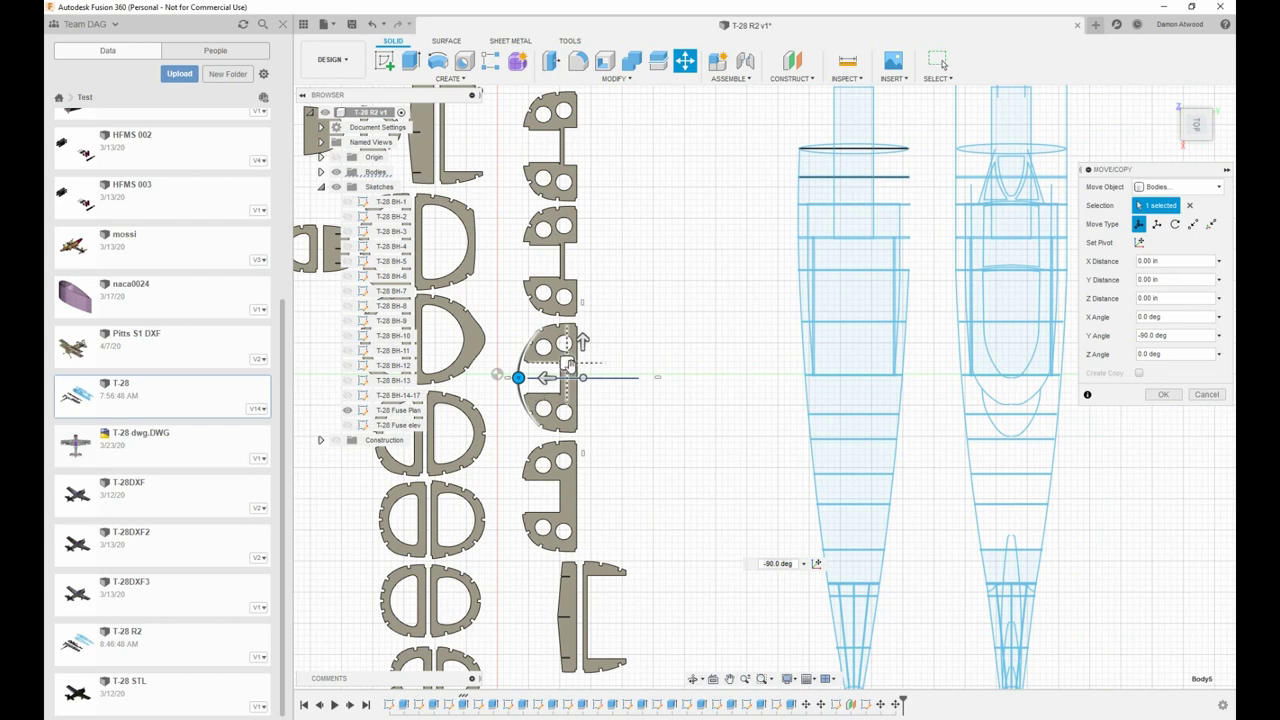
left_click_drag(573, 355, 860, 196)
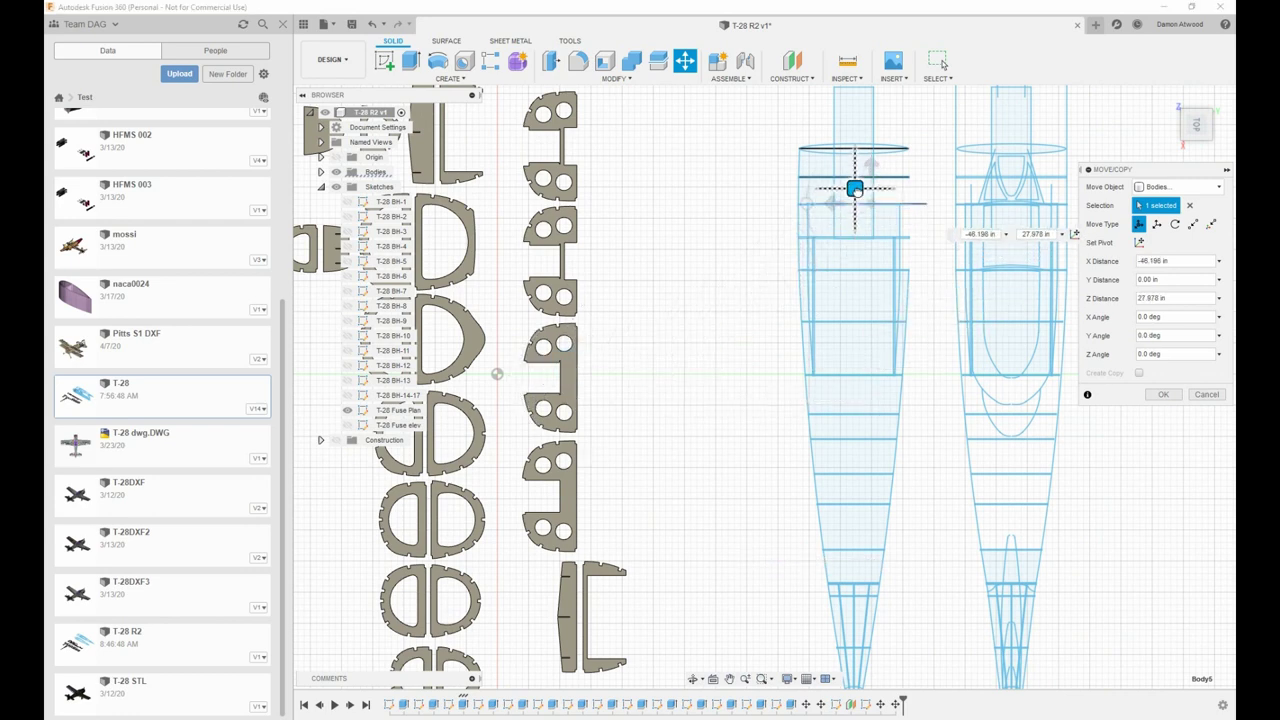
scroll(845, 195, "down", 3)
scroll(850, 192, "up", 6)
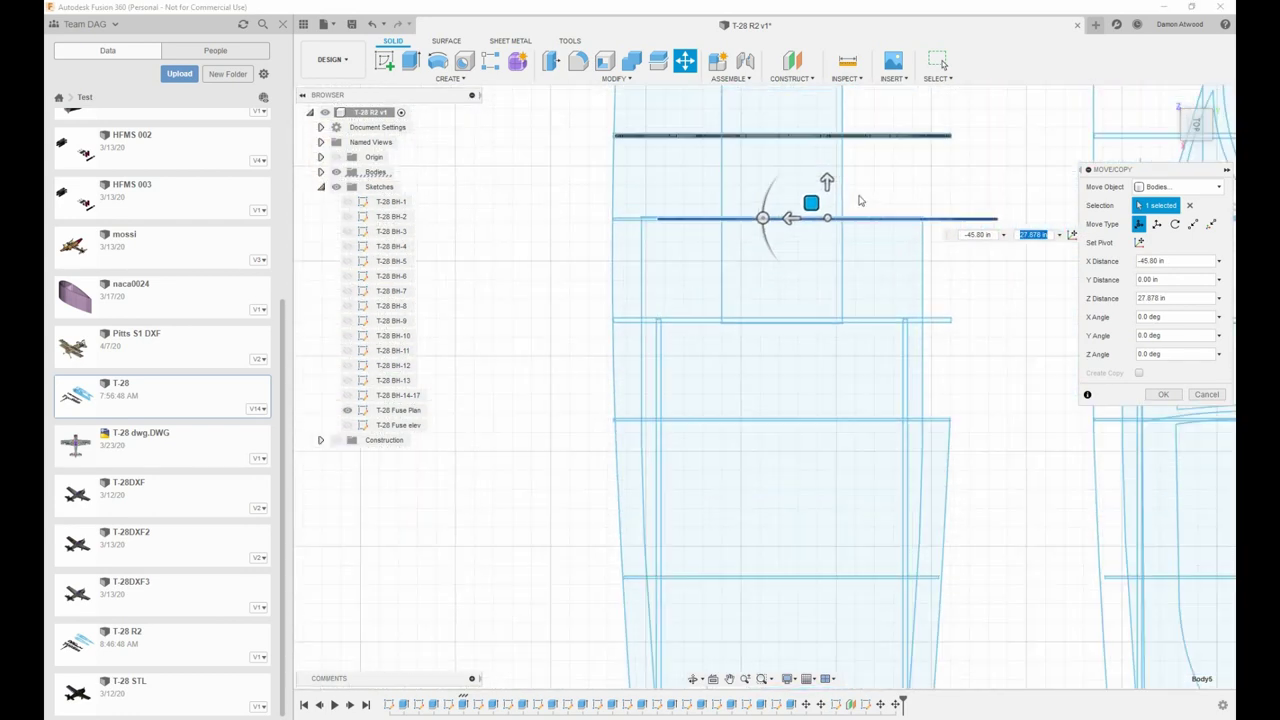
scroll(858, 200, "up", 2)
left_click_drag(796, 213, 724, 216)
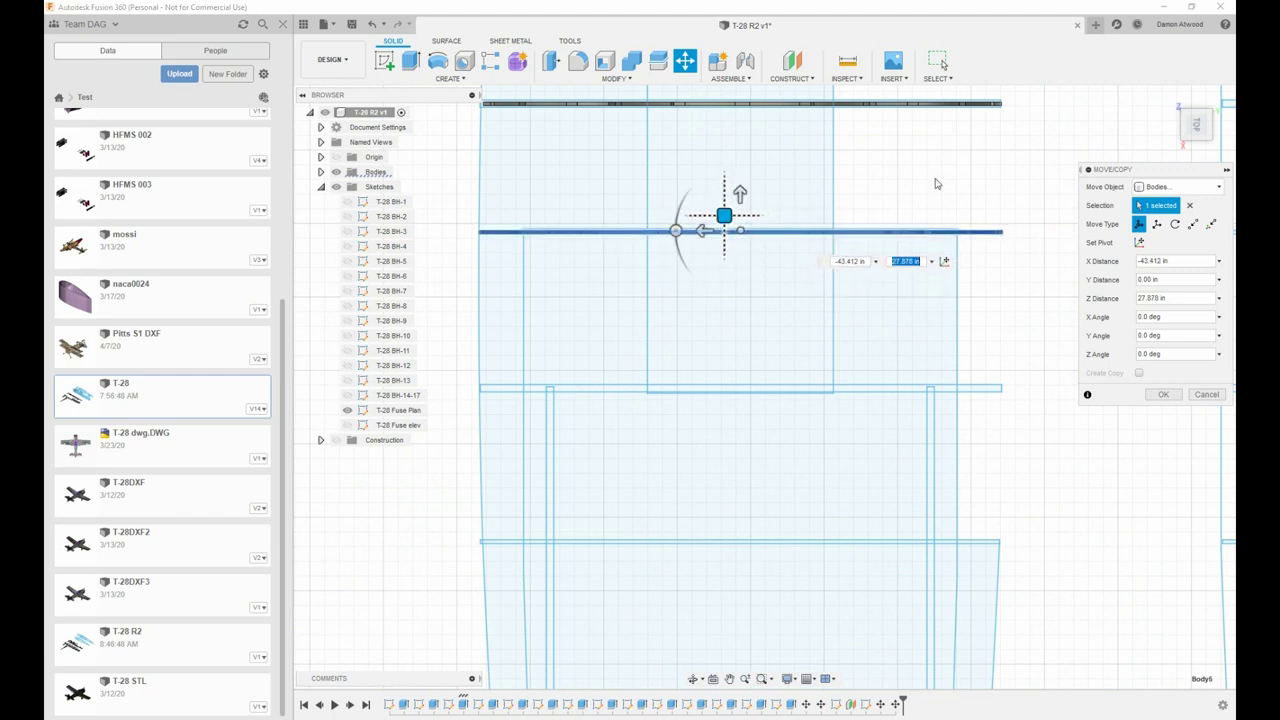
left_click(1160, 394)
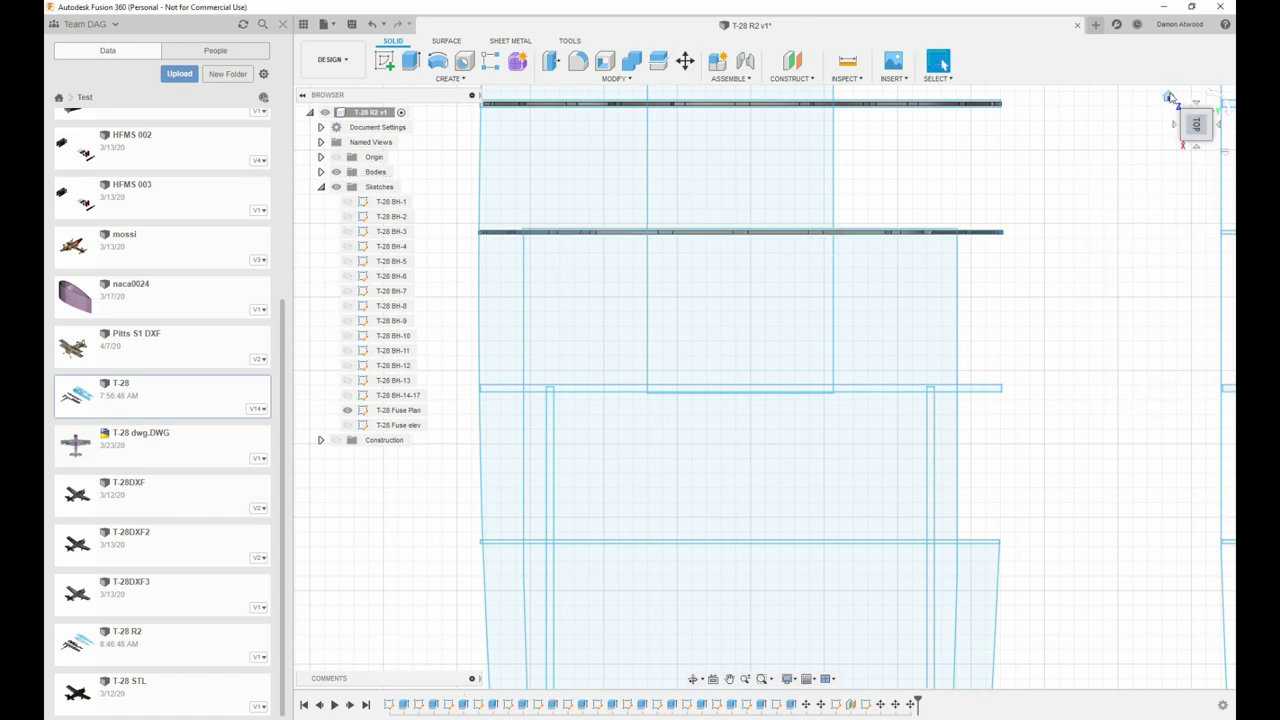
Step: Zoom and orbit from the home view to inspect the bulkheads on the T-28 Fuse Plan sketch
left_click(1168, 97)
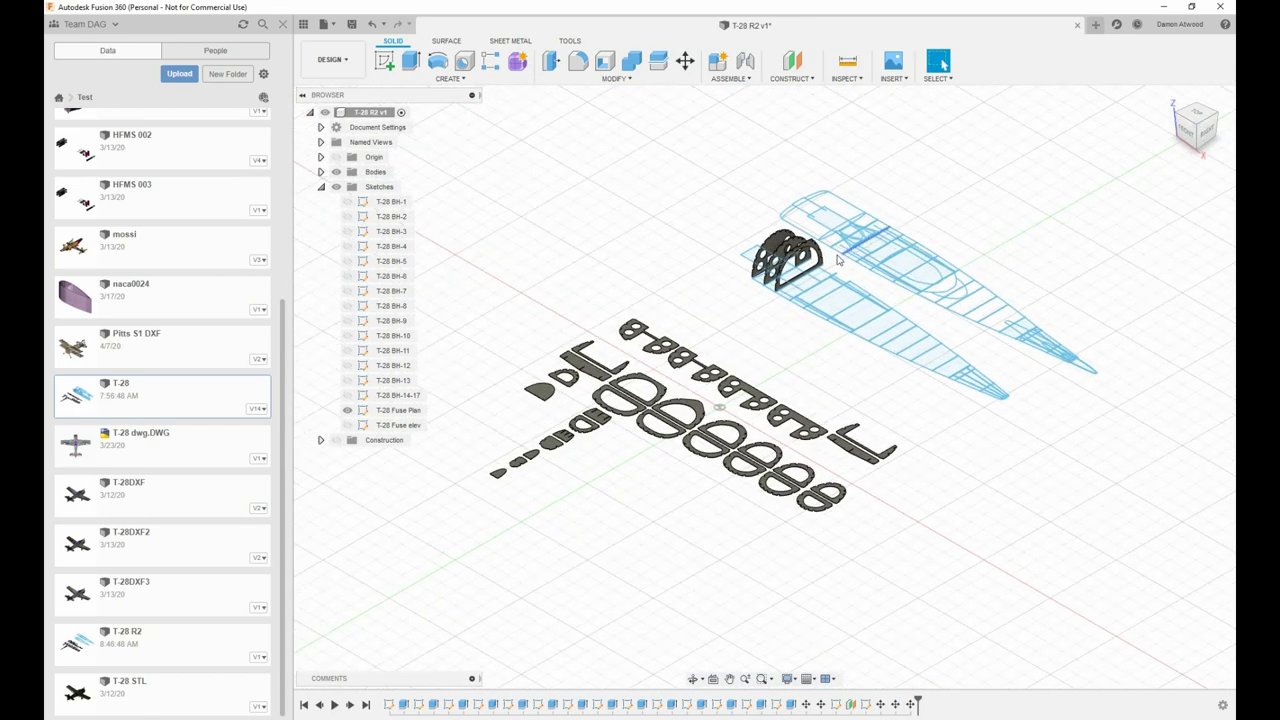
scroll(830, 268, "up", 3)
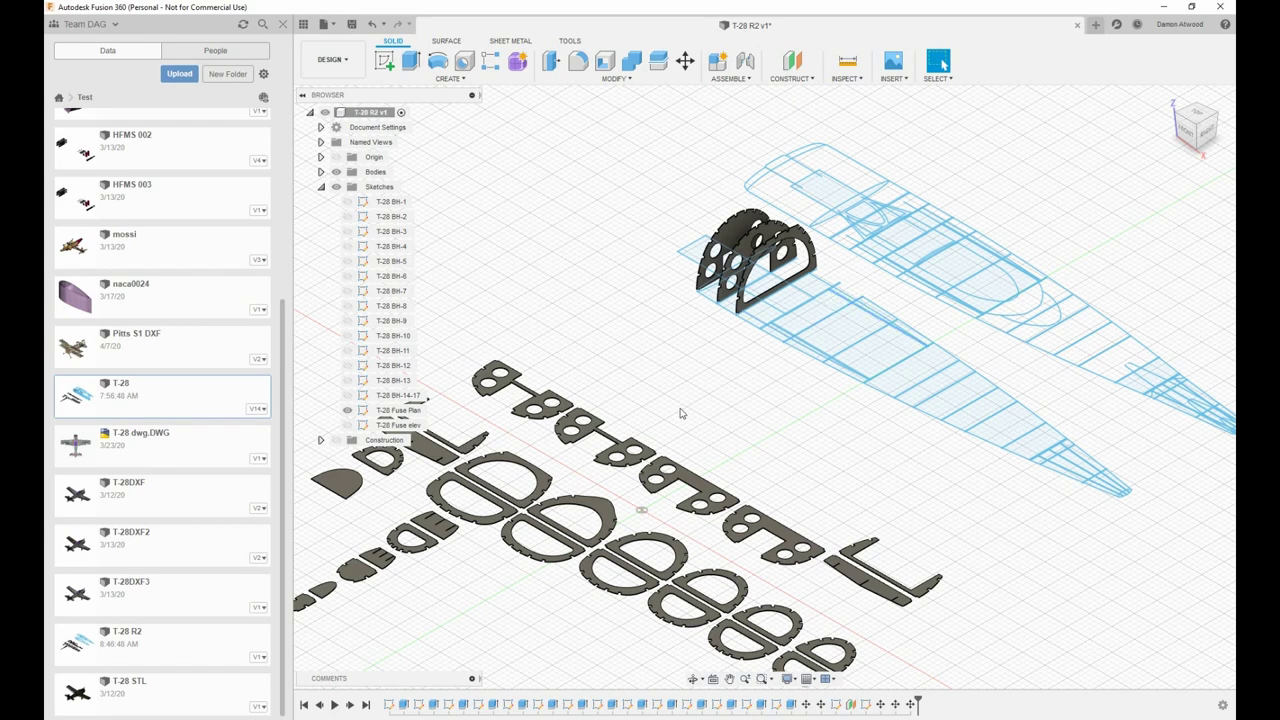
scroll(757, 277, "up", 4)
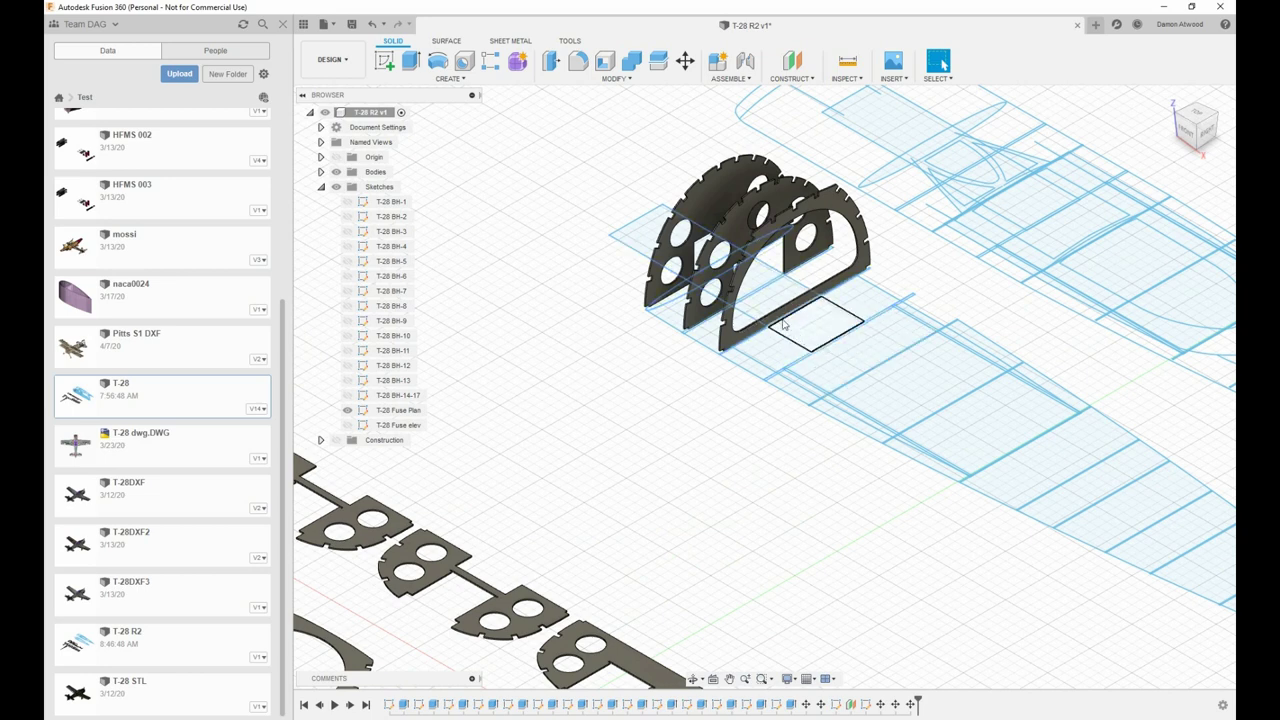
scroll(744, 338, "down", 3)
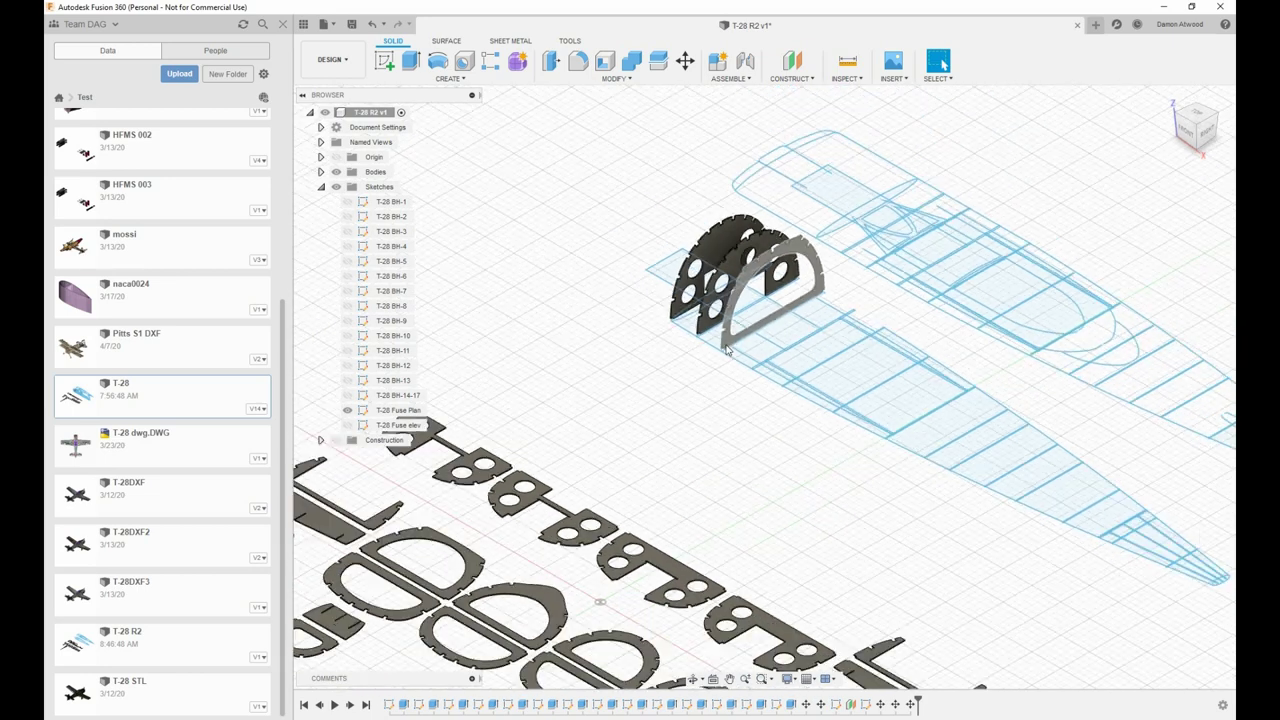
scroll(727, 348, "down", 2)
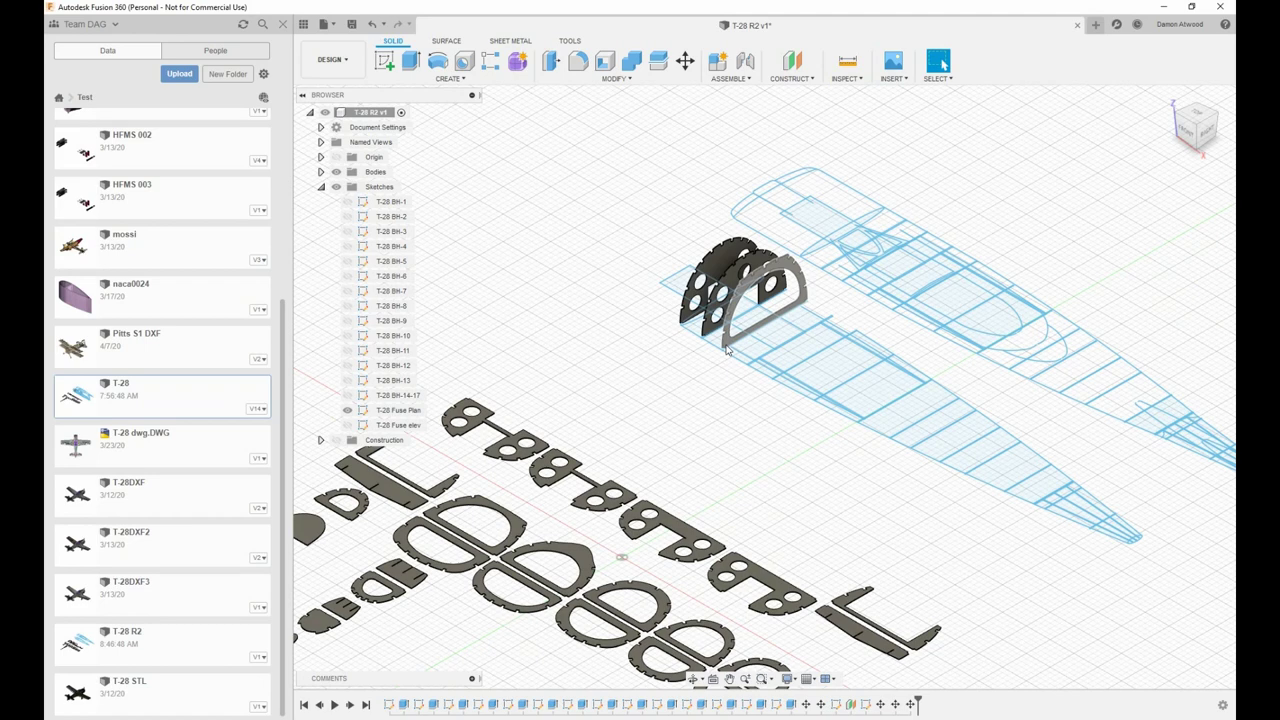
scroll(727, 348, "up", 3)
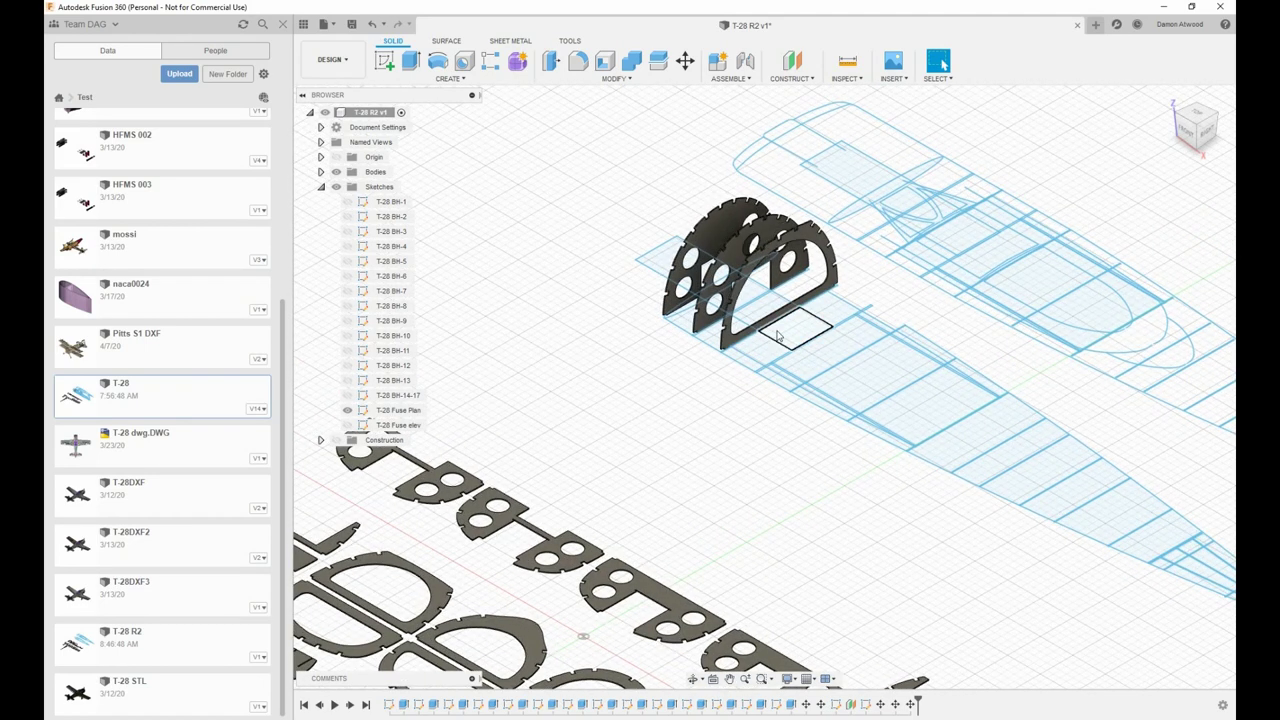
scroll(778, 336, "up", 2)
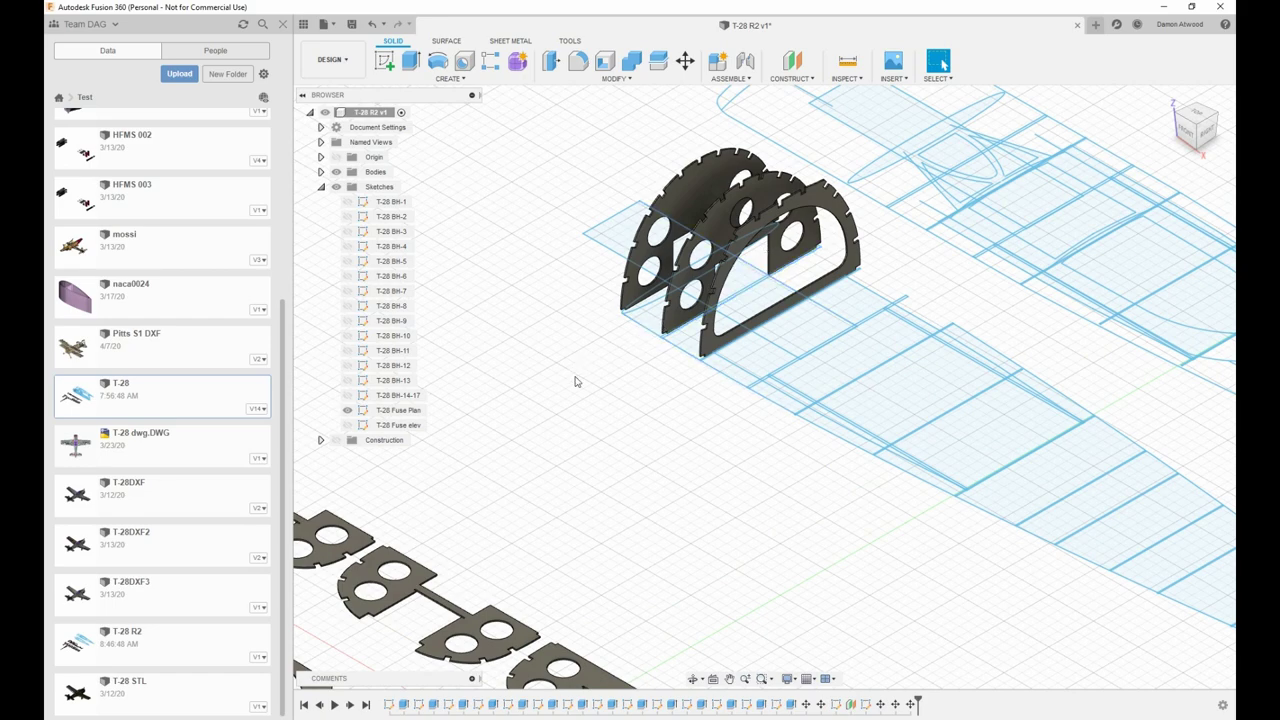
middle_click_drag(643, 420, 930, 358, "shift")
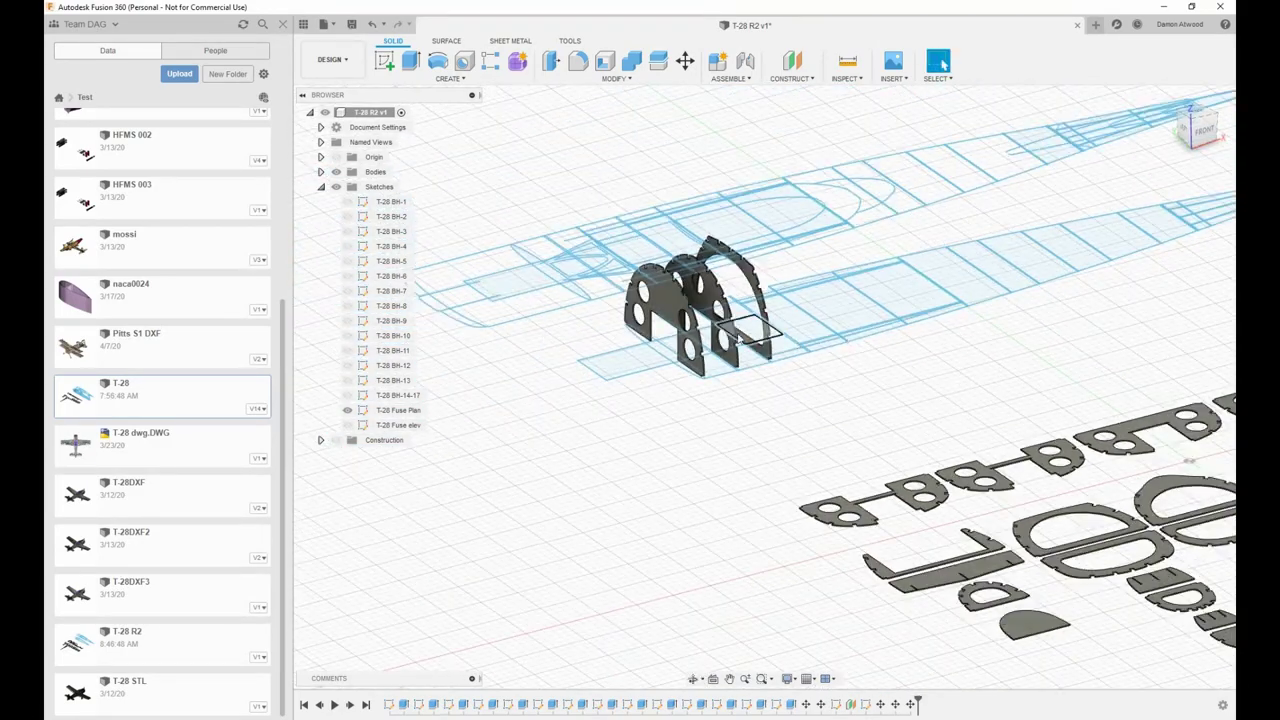
scroll(732, 338, "up", 3)
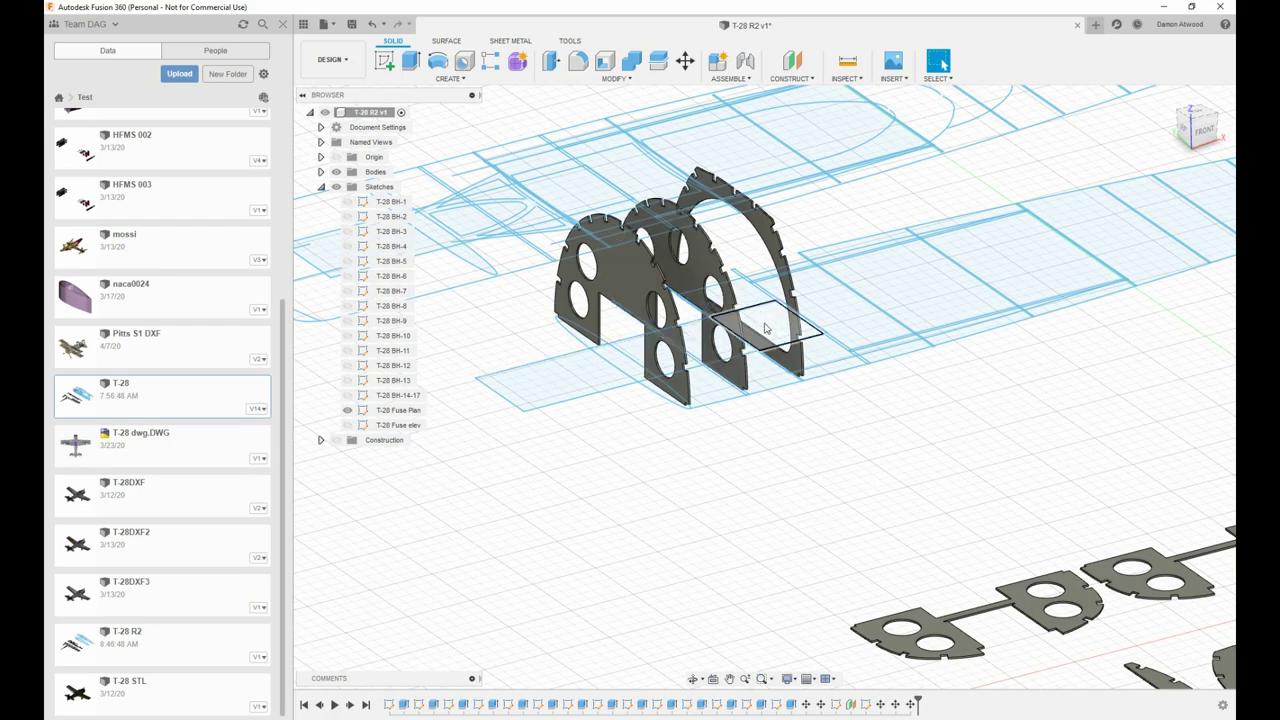
mouse_move(765, 328)
middle_mouse_down("shift")
mouse_move(743, 406)
mouse_move(728, 407)
mouse_move(920, 320)
middle_mouse_up("shift")
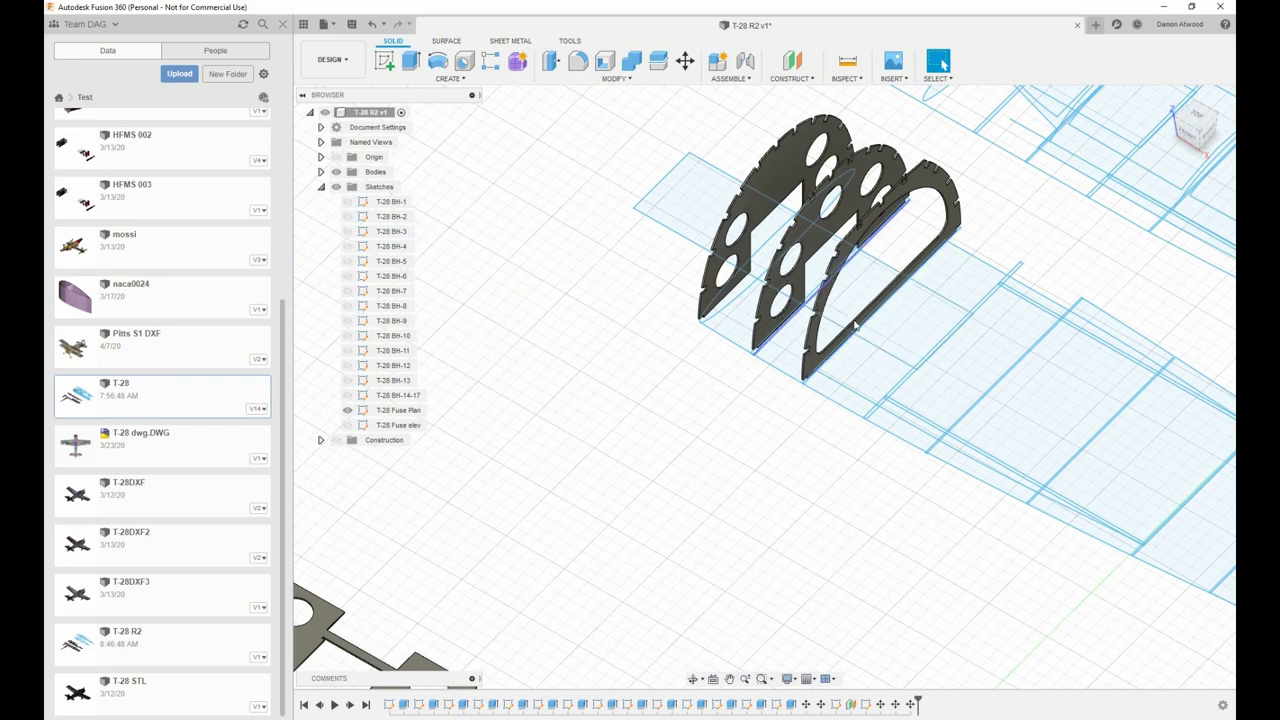
scroll(900, 350, "down", 5)
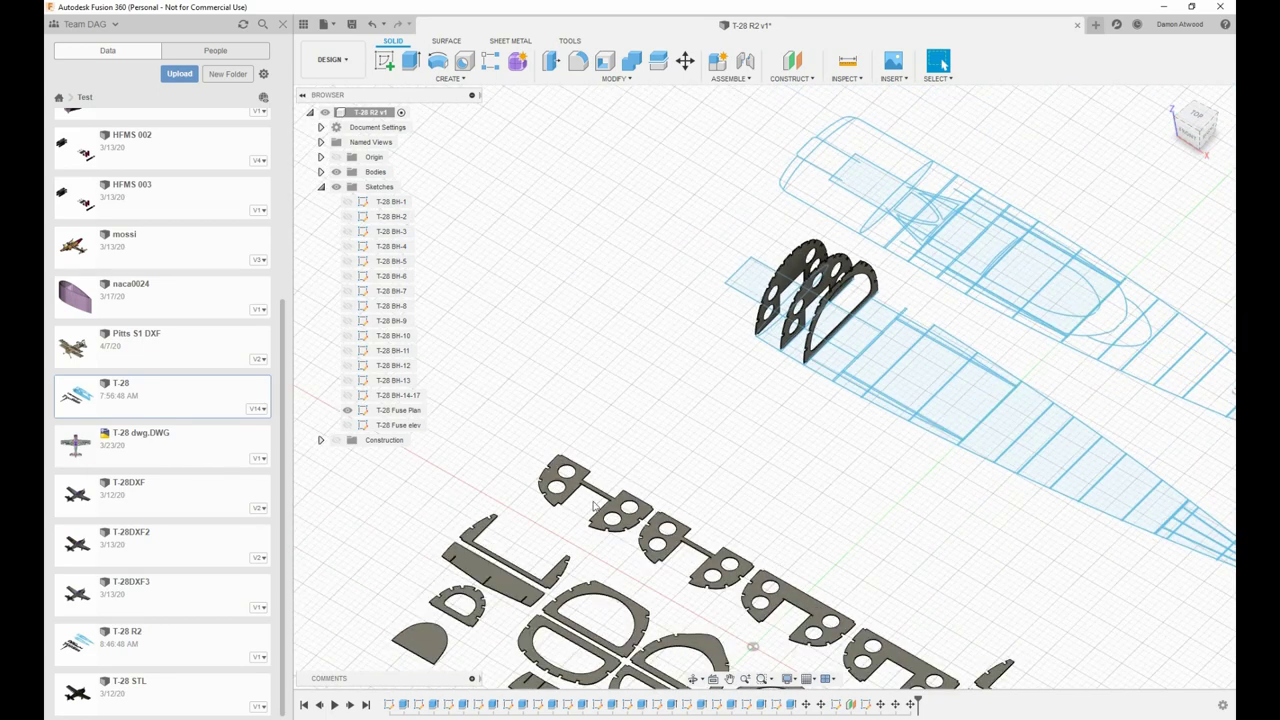
scroll(682, 440, "down", 5)
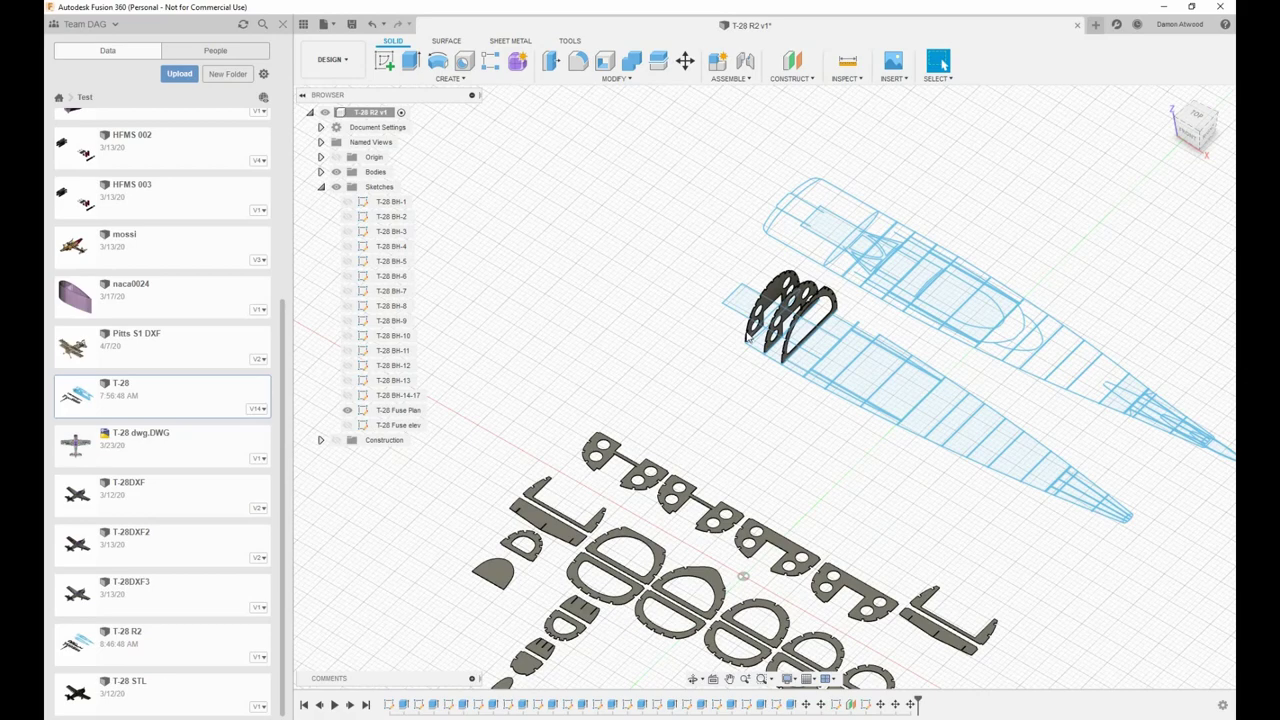
Step: Open the finished T-28DXF model from the Data panel
middle_click_drag(762, 440, 942, 63, "shift")
left_click(942, 63)
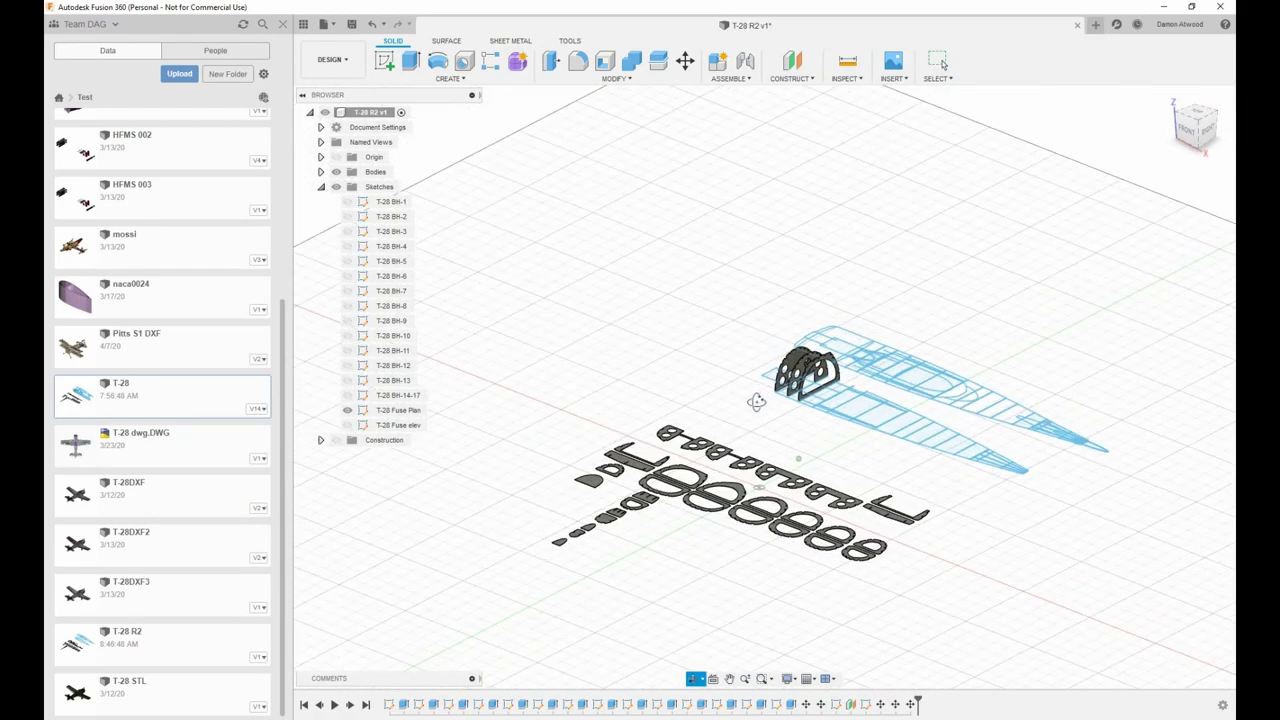
scroll(798, 393, "up", 5)
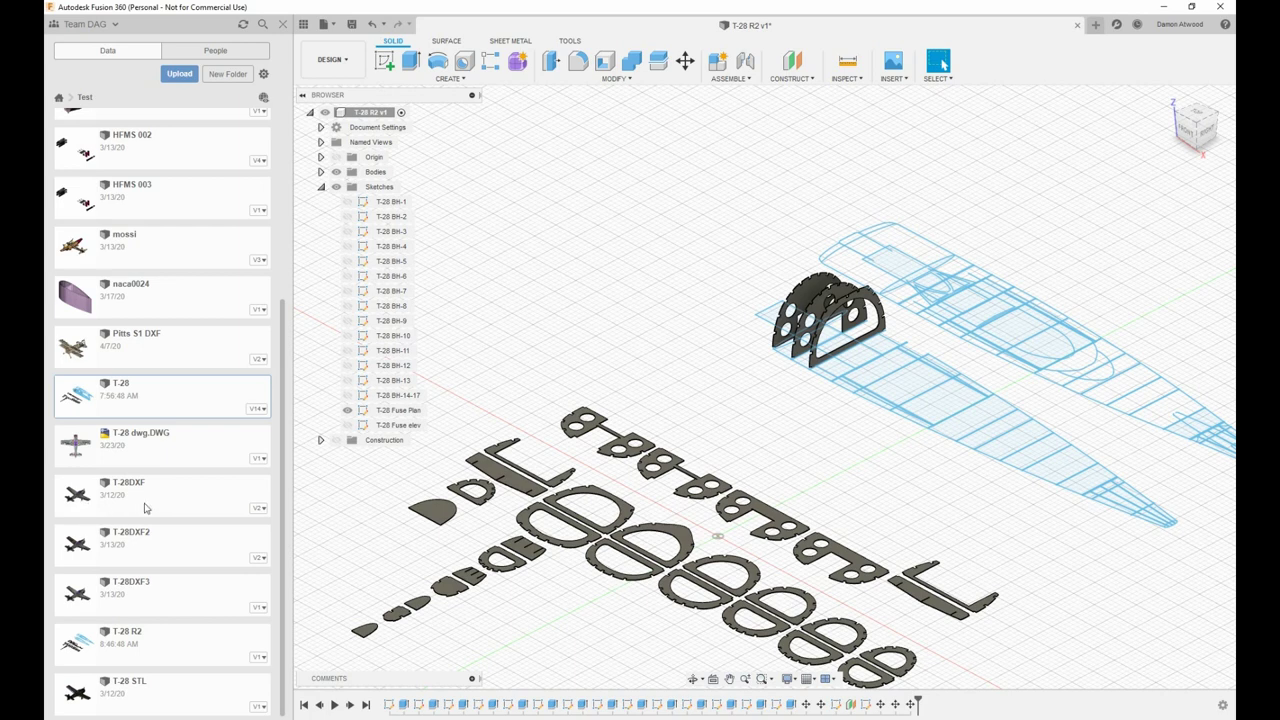
double_click(85, 500)
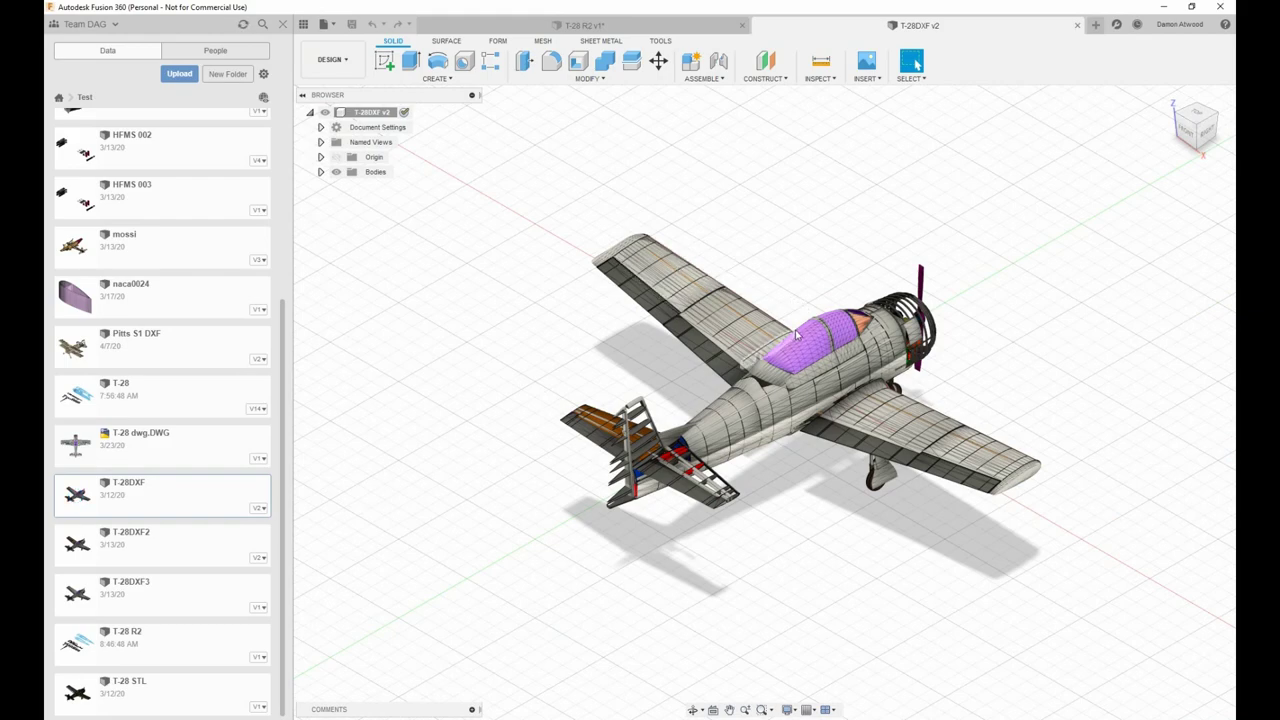
Step: Orbit and zoom around the T-28DXF model to inspect its wing ribs, spars and underside
middle_click_drag(802, 308, 975, 300, "shift")
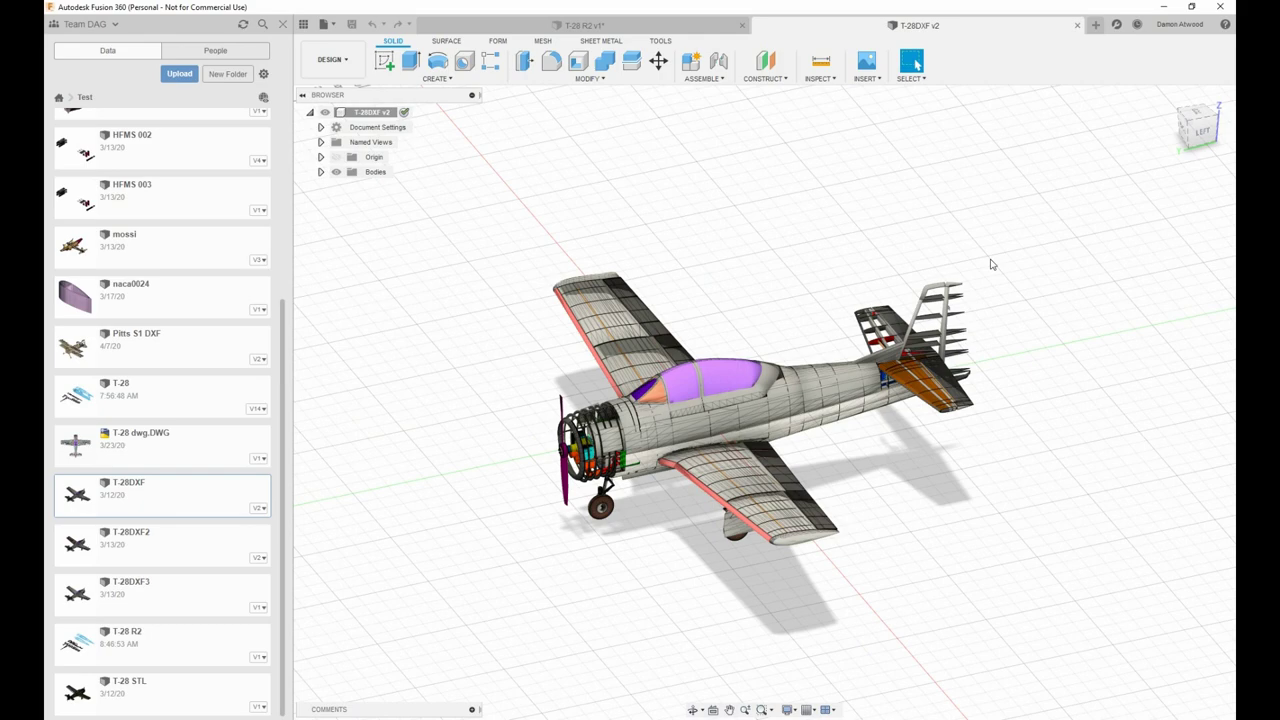
scroll(757, 410, "down", 2)
scroll(757, 410, "up", 5)
middle_click_drag(757, 410, 735, 355, "shift")
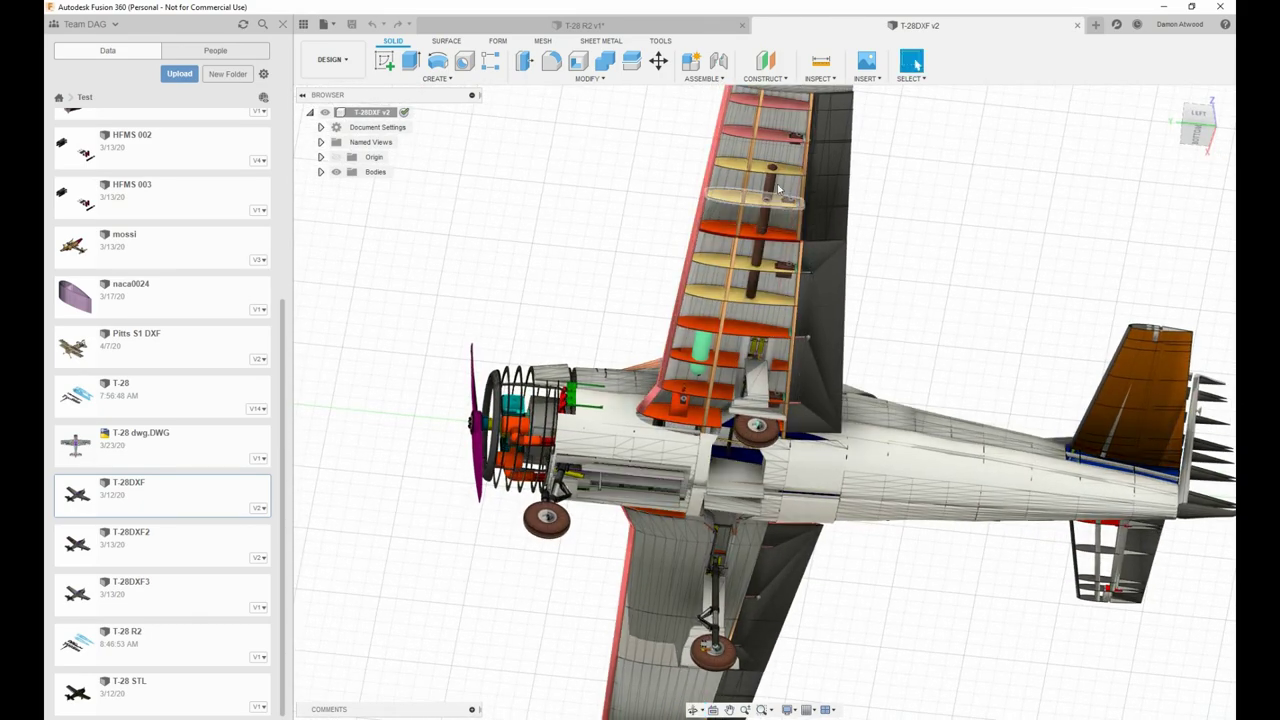
scroll(800, 118, "up", 4)
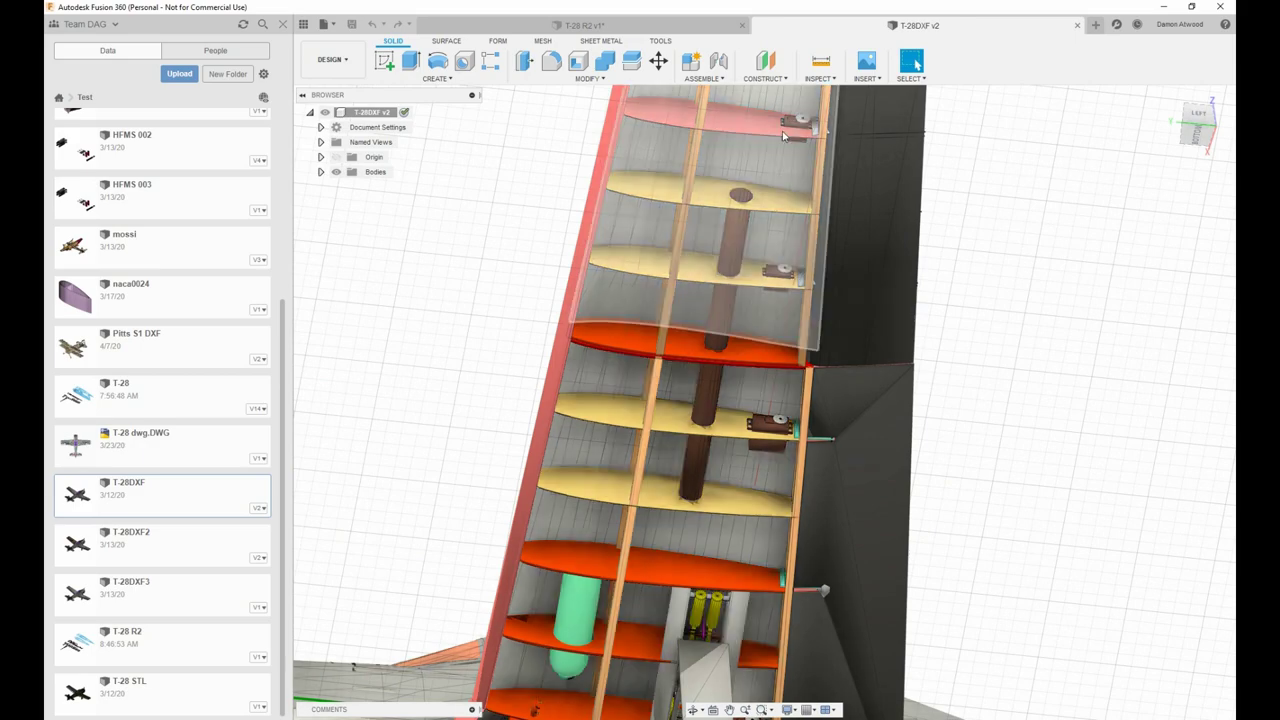
scroll(782, 180, "up", 2)
scroll(763, 338, "down", 5)
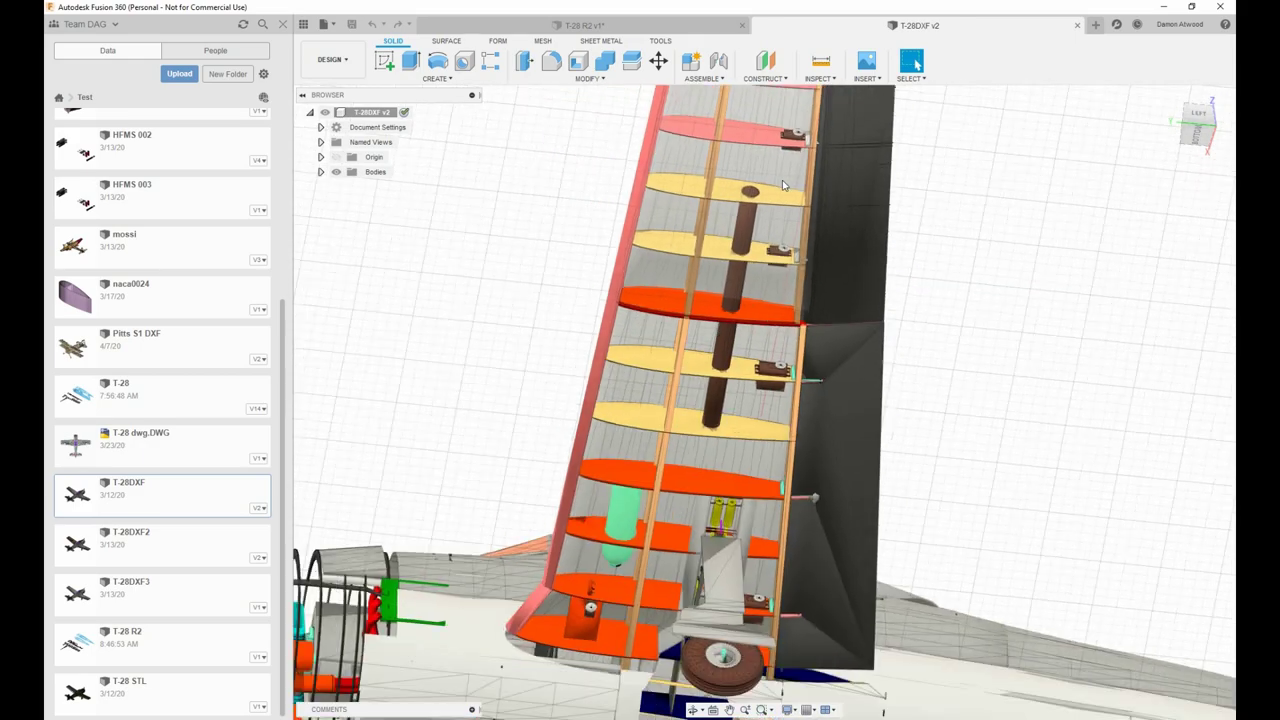
scroll(763, 338, "up", 3)
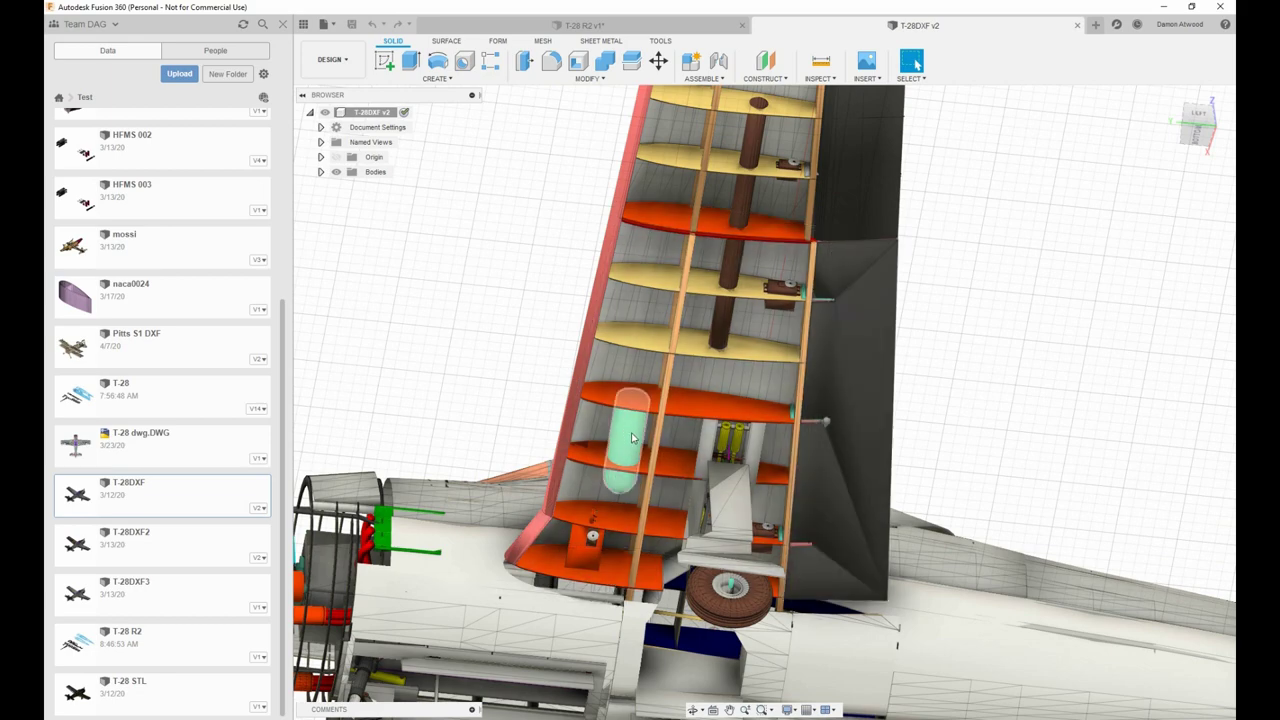
scroll(632, 438, "down", 5)
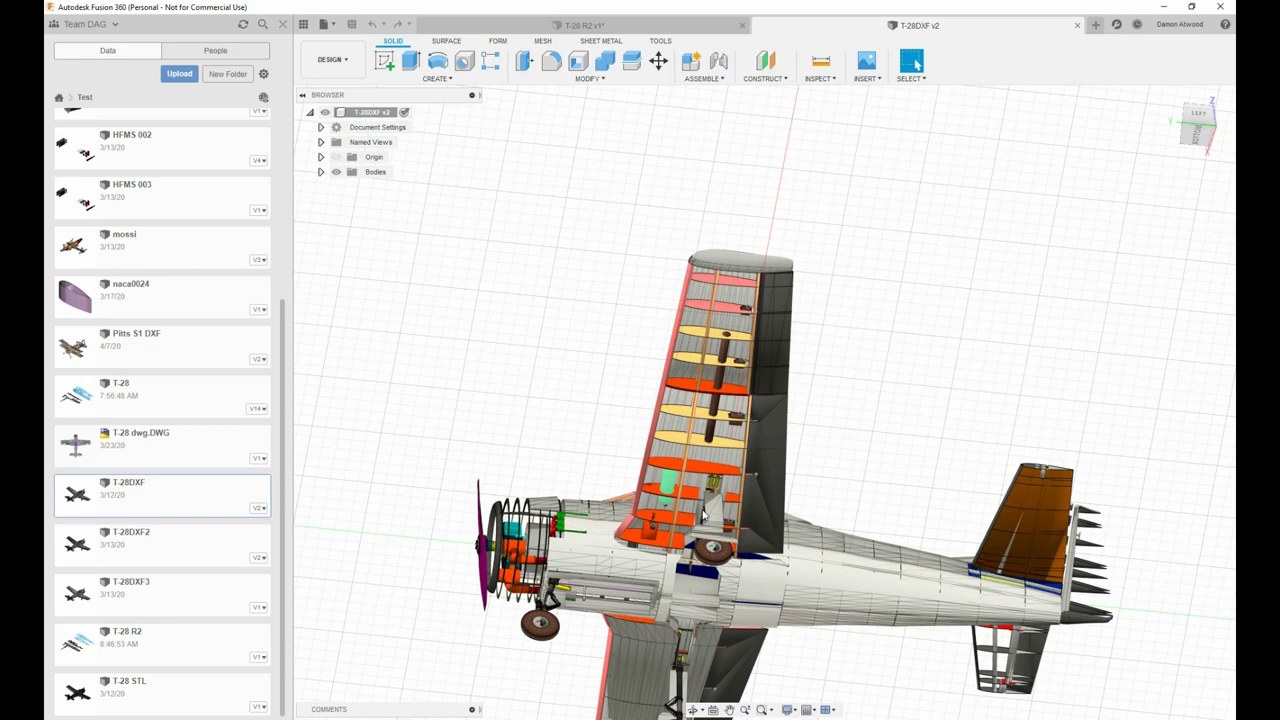
scroll(703, 515, "up", 2)
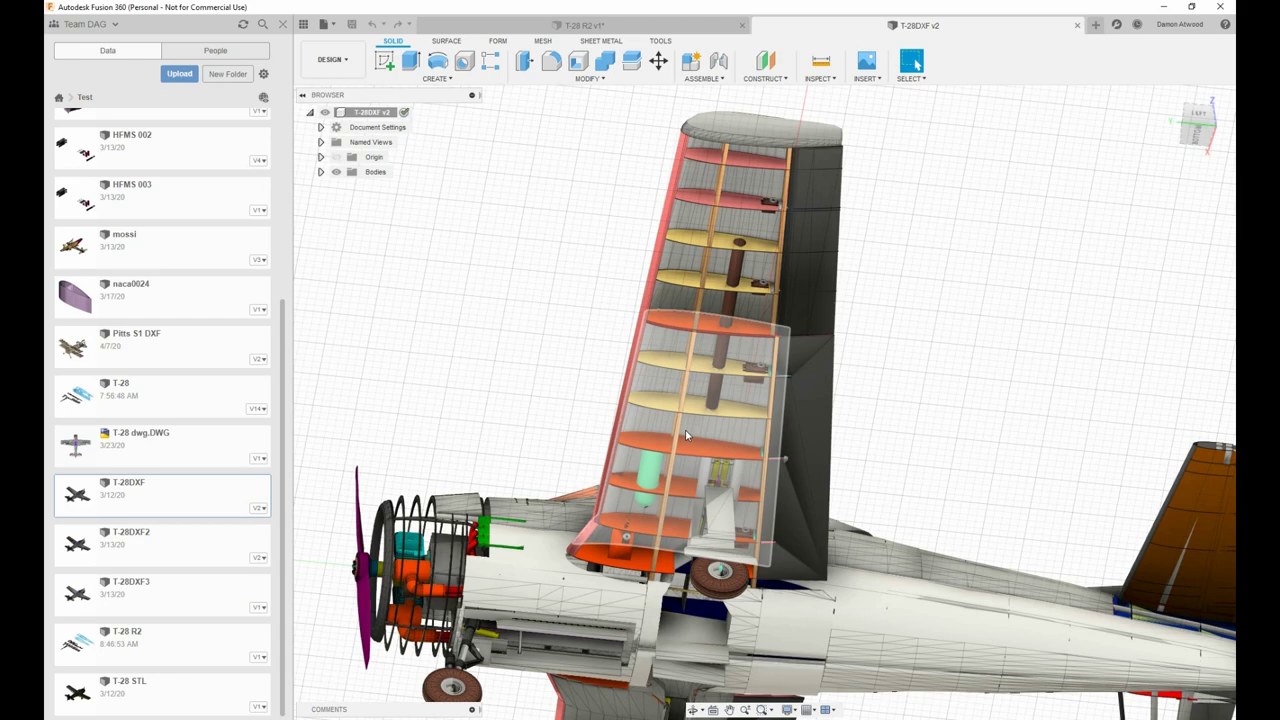
scroll(690, 431, "down", 5)
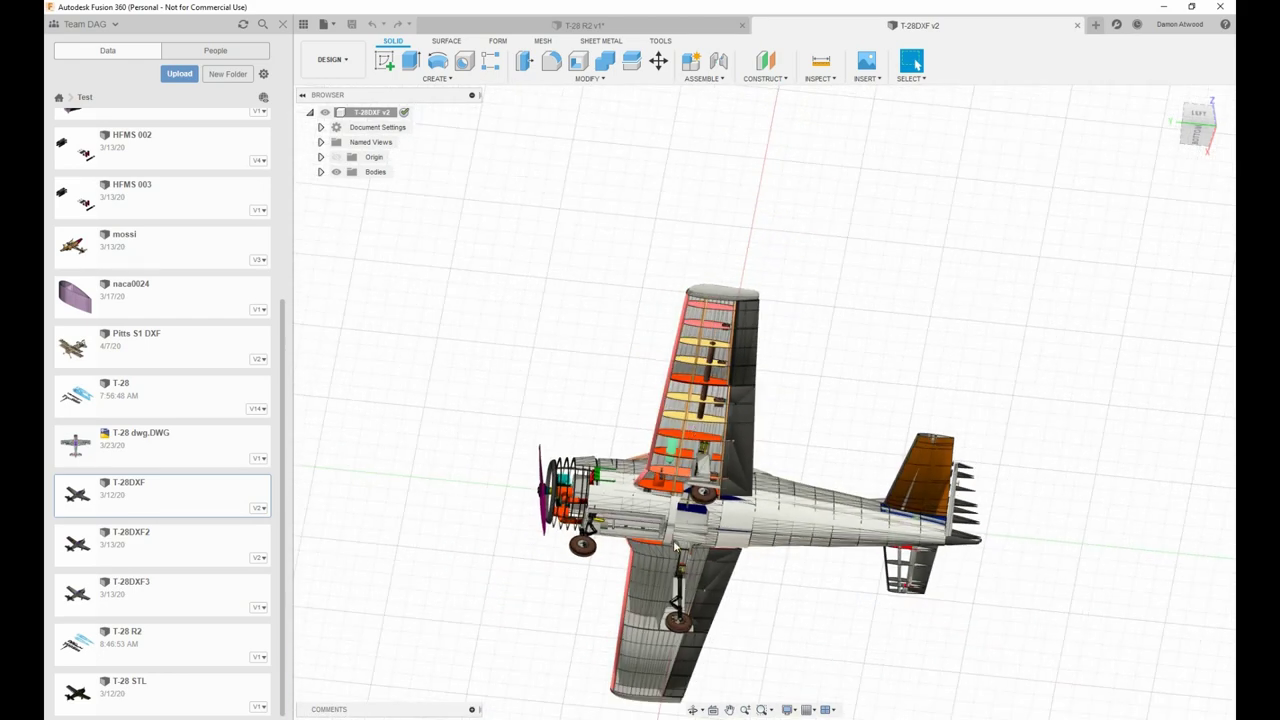
scroll(673, 540, "up", 1)
scroll(634, 695, "up", 2)
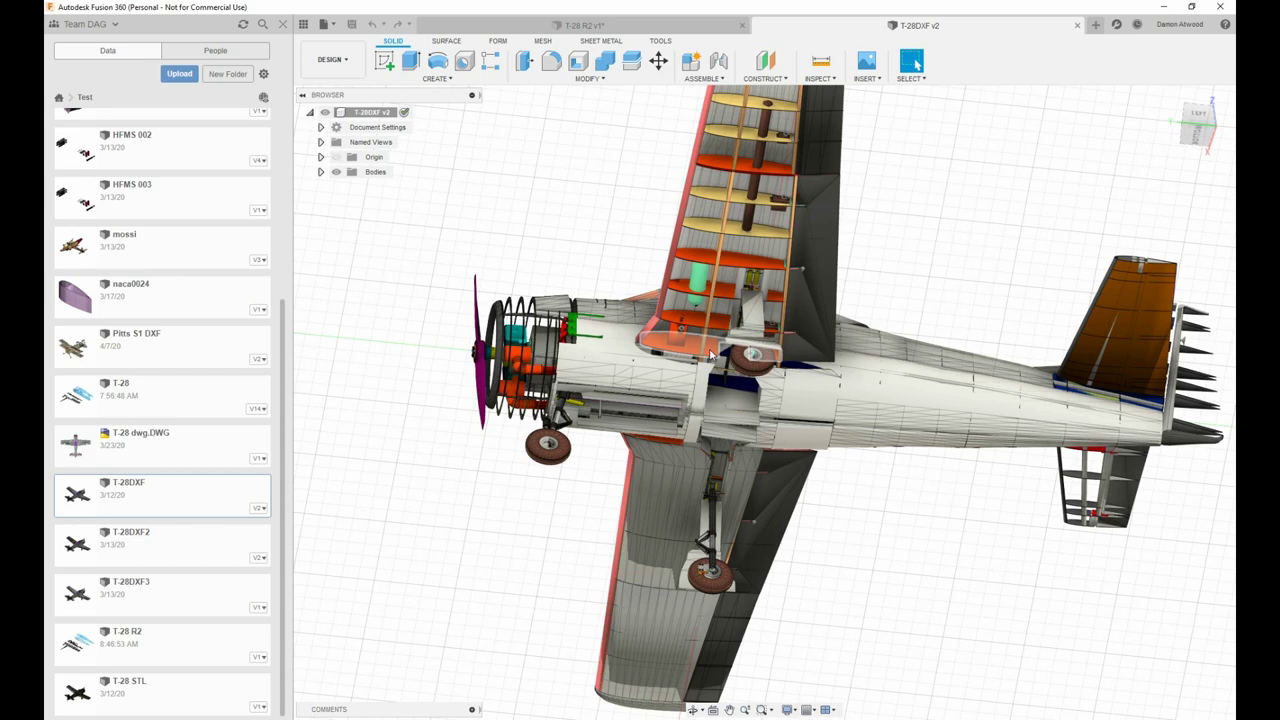
scroll(740, 368, "down", 4)
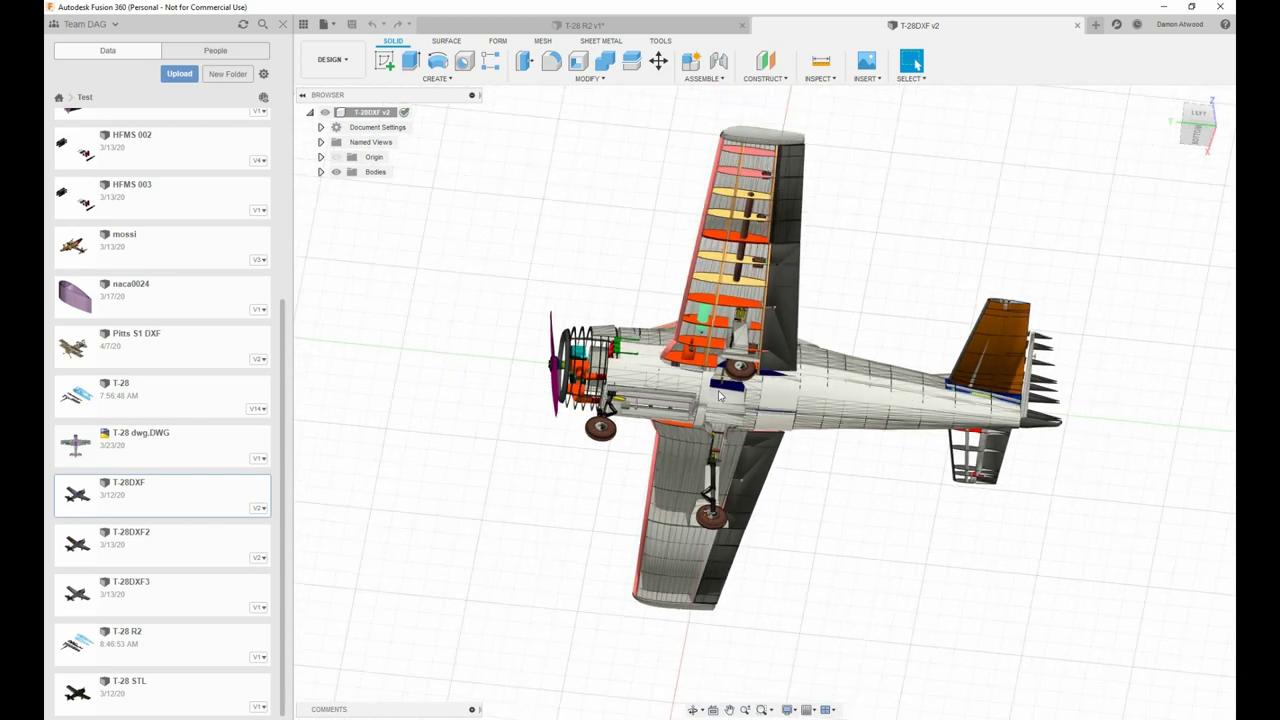
scroll(735, 230, "up", 3)
scroll(733, 230, "up", 1)
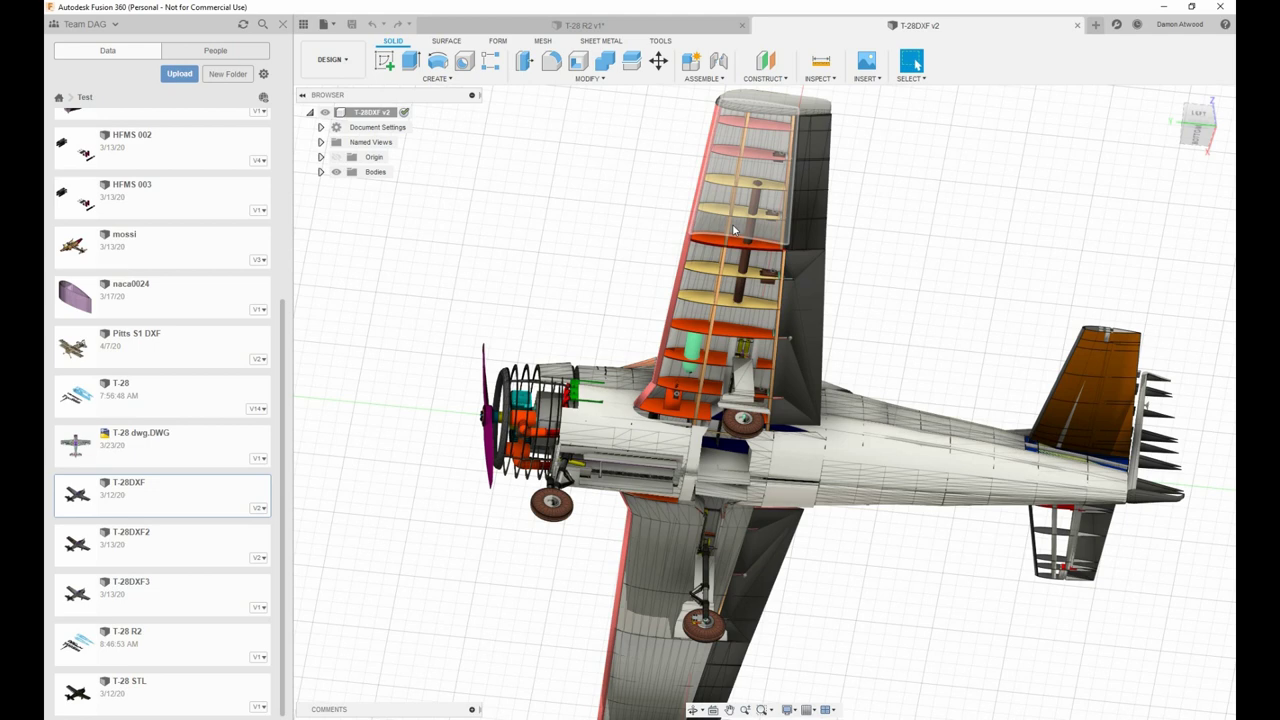
scroll(735, 230, "up", 2)
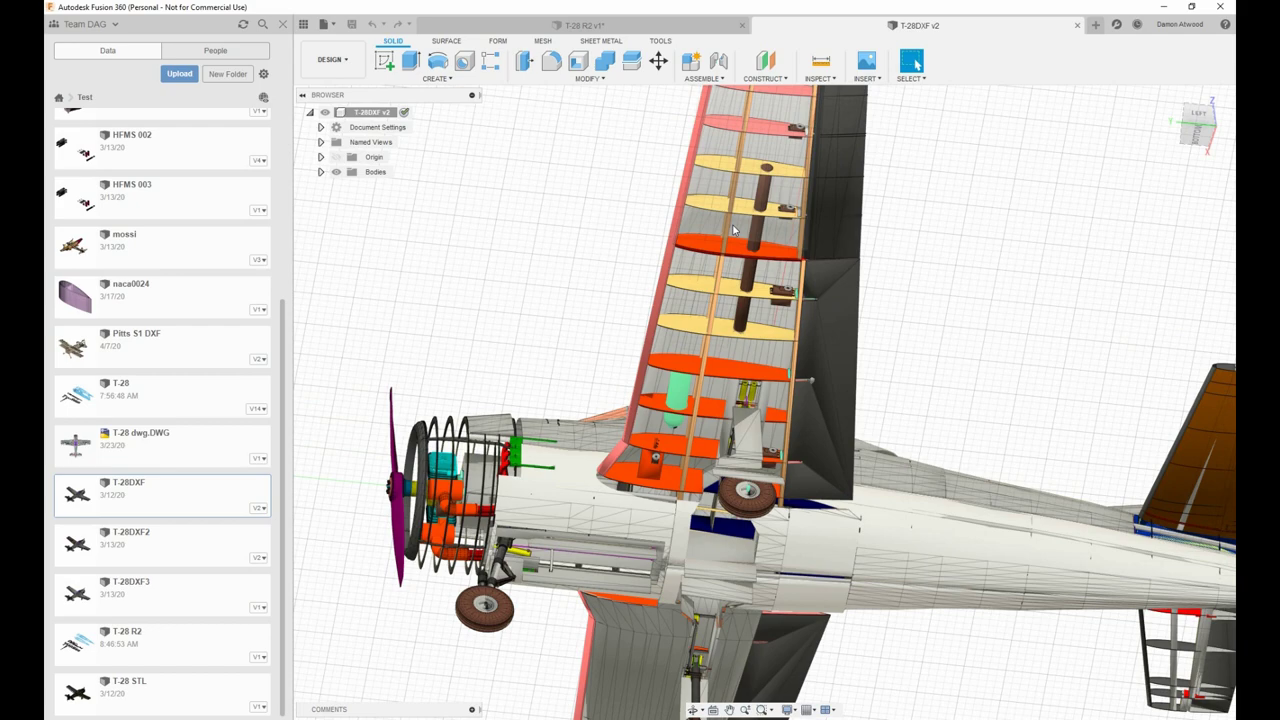
scroll(735, 230, "down", 3)
middle_click_drag(520, 250, 516, 220, "shift")
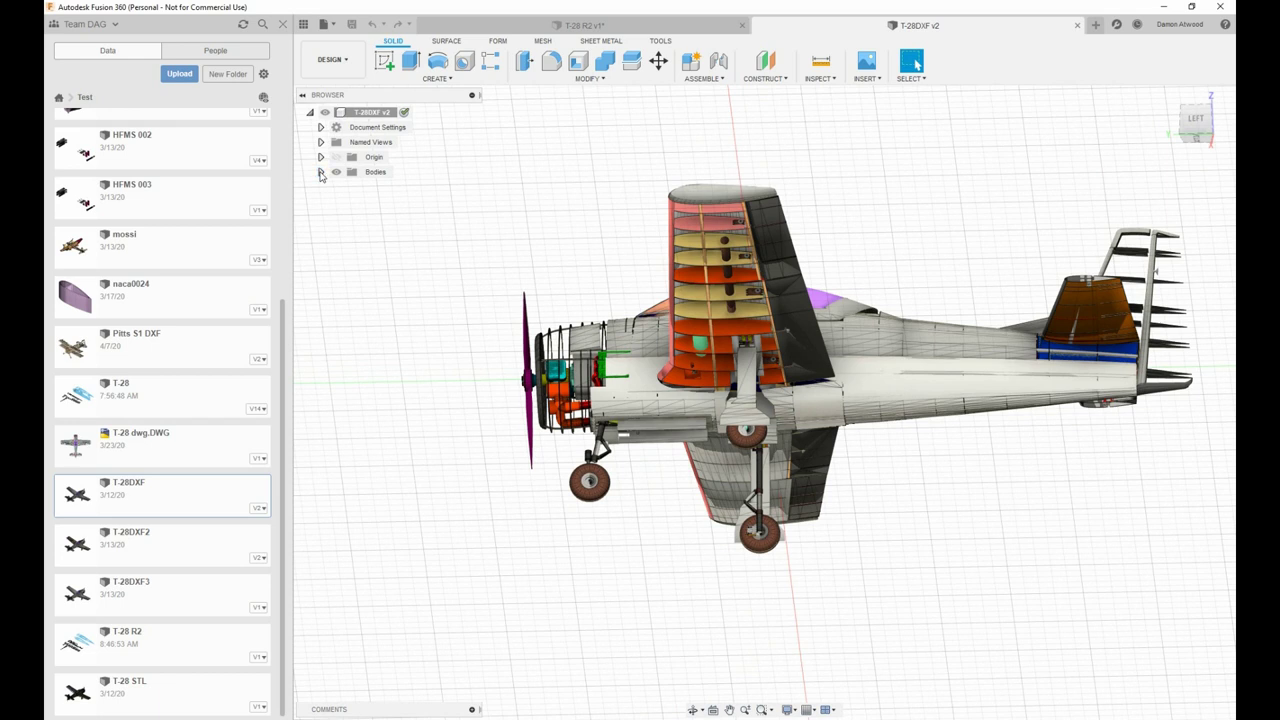
Step: Hide the fuselage skin bodies MeshBody646–648 to reveal the T-28DXF formers and stringers
left_click(321, 173)
scroll(379, 233, "up", 2)
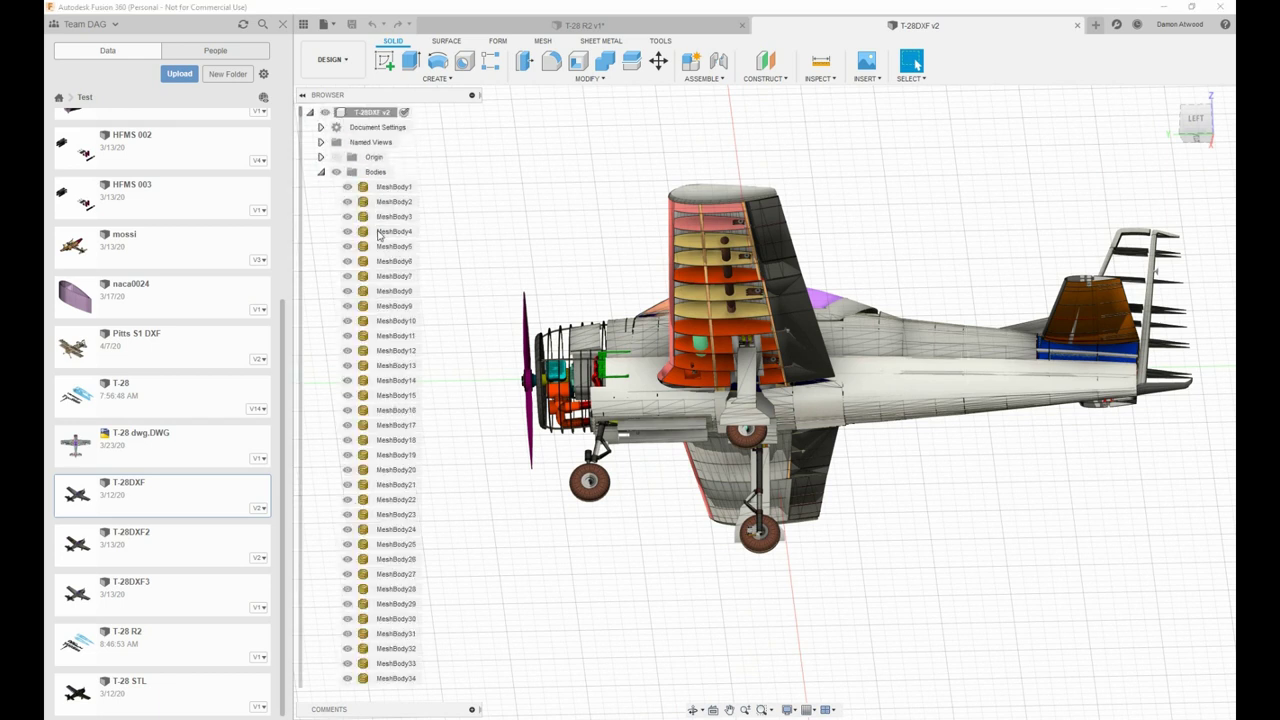
scroll(379, 234, "down", 2)
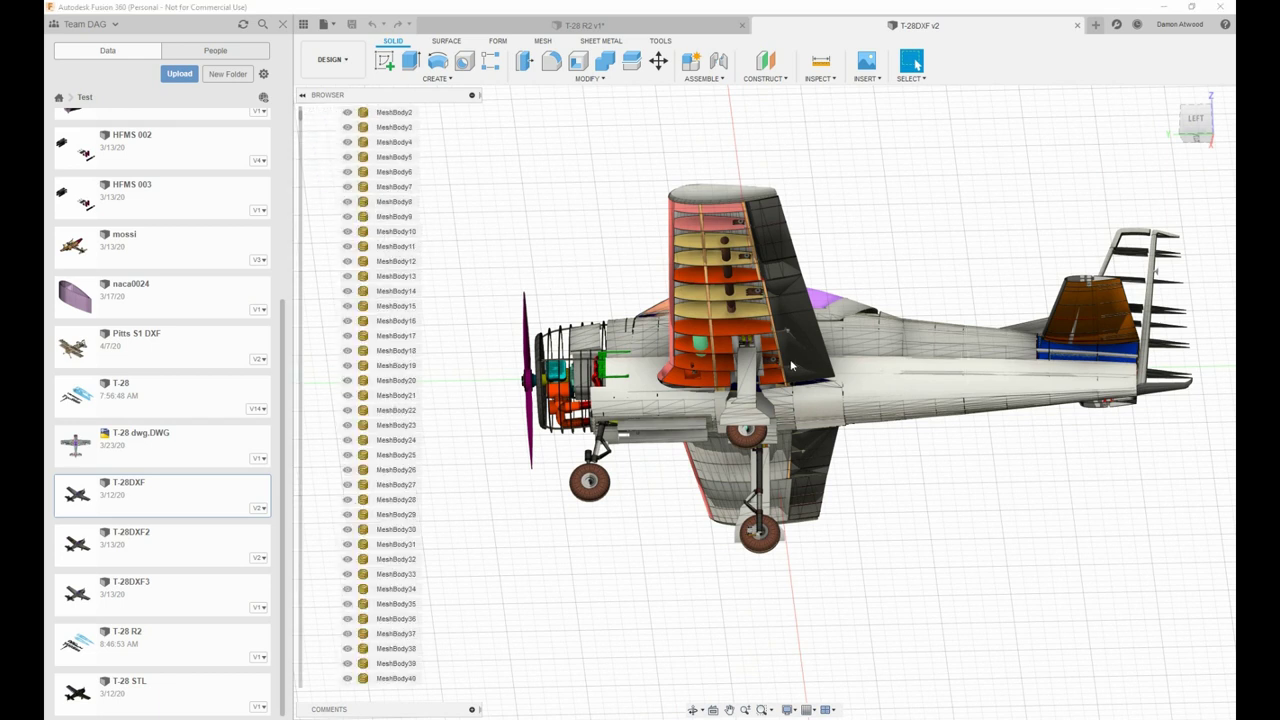
left_click(920, 350, "ctrl")
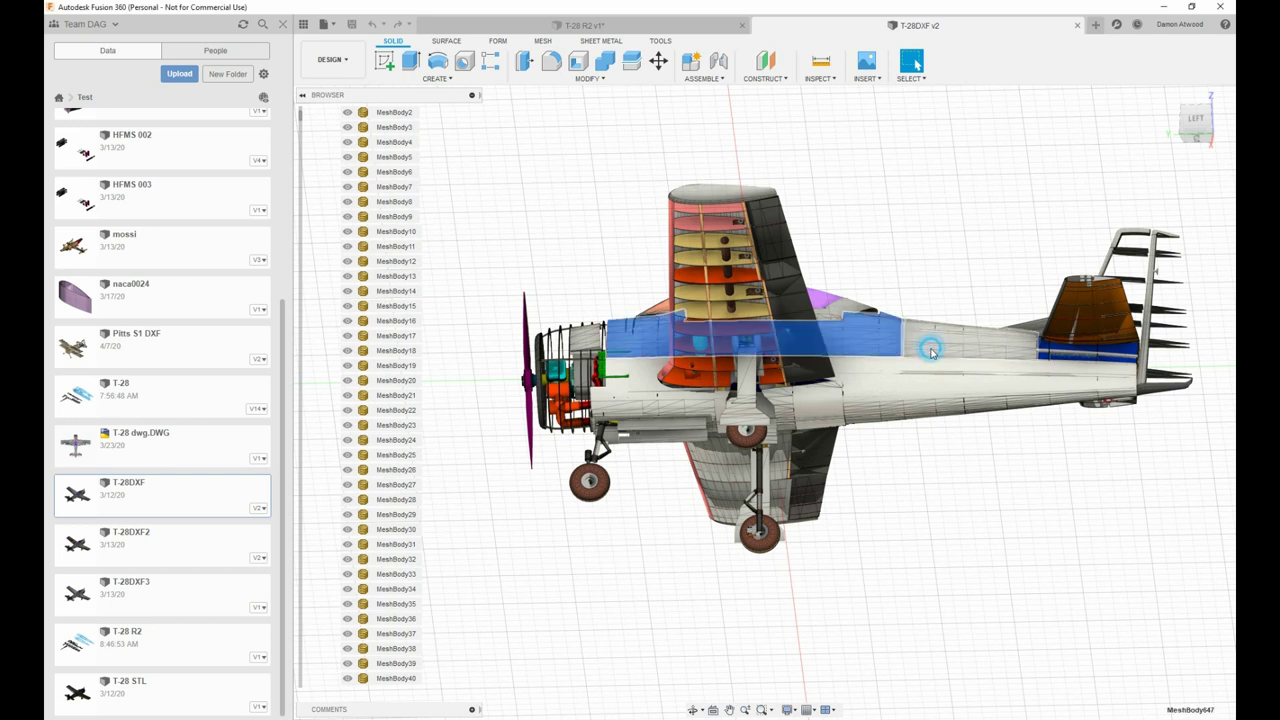
left_click(874, 372, "ctrl")
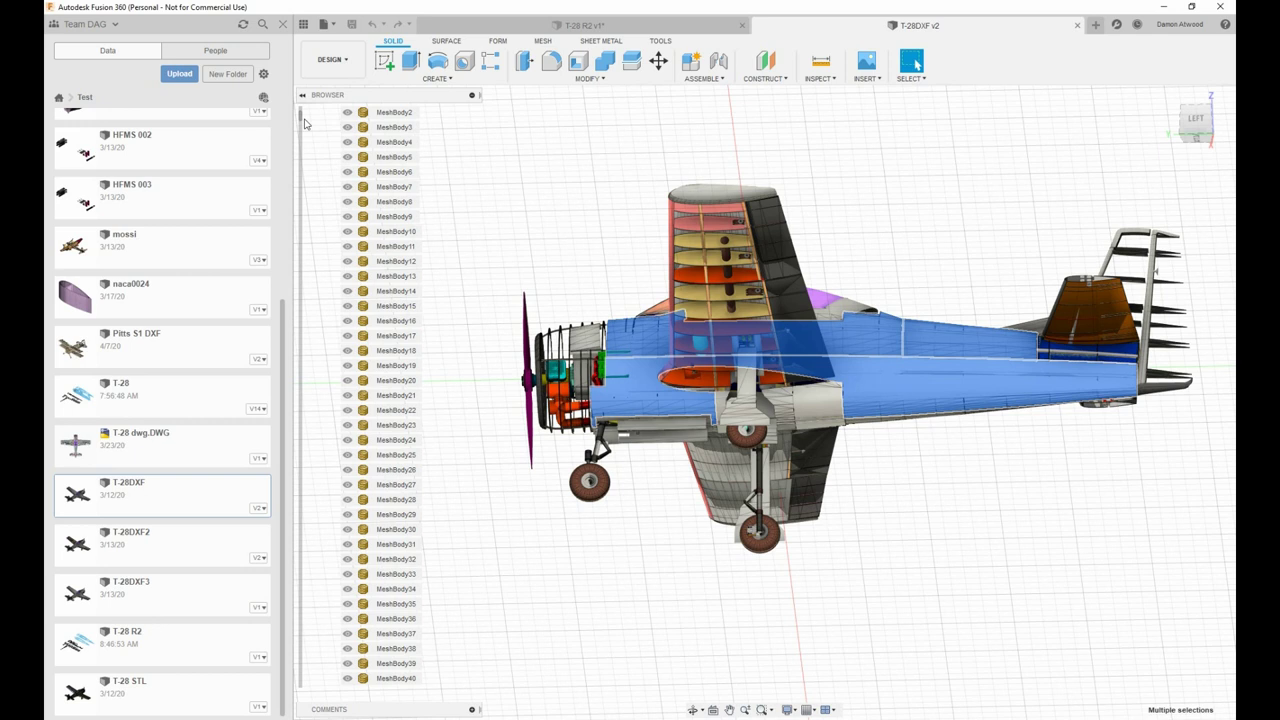
left_click_drag(302, 118, 277, 557)
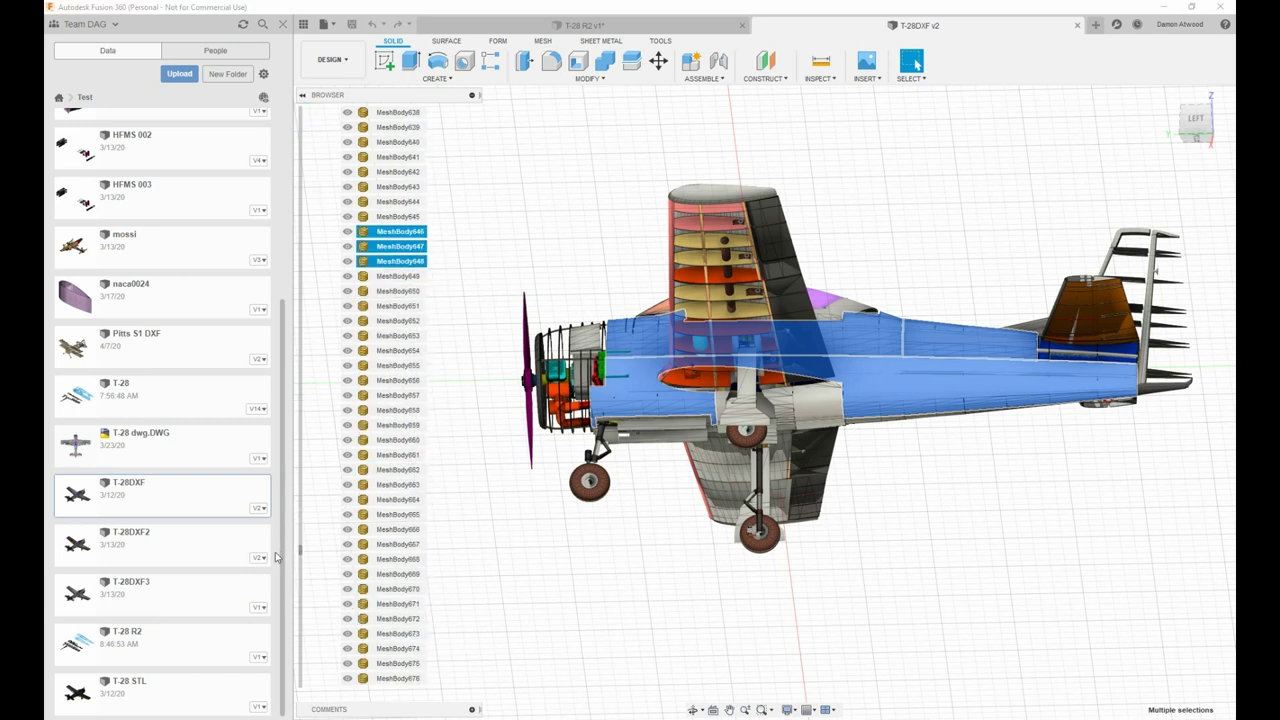
left_click(347, 246)
left_click(908, 227)
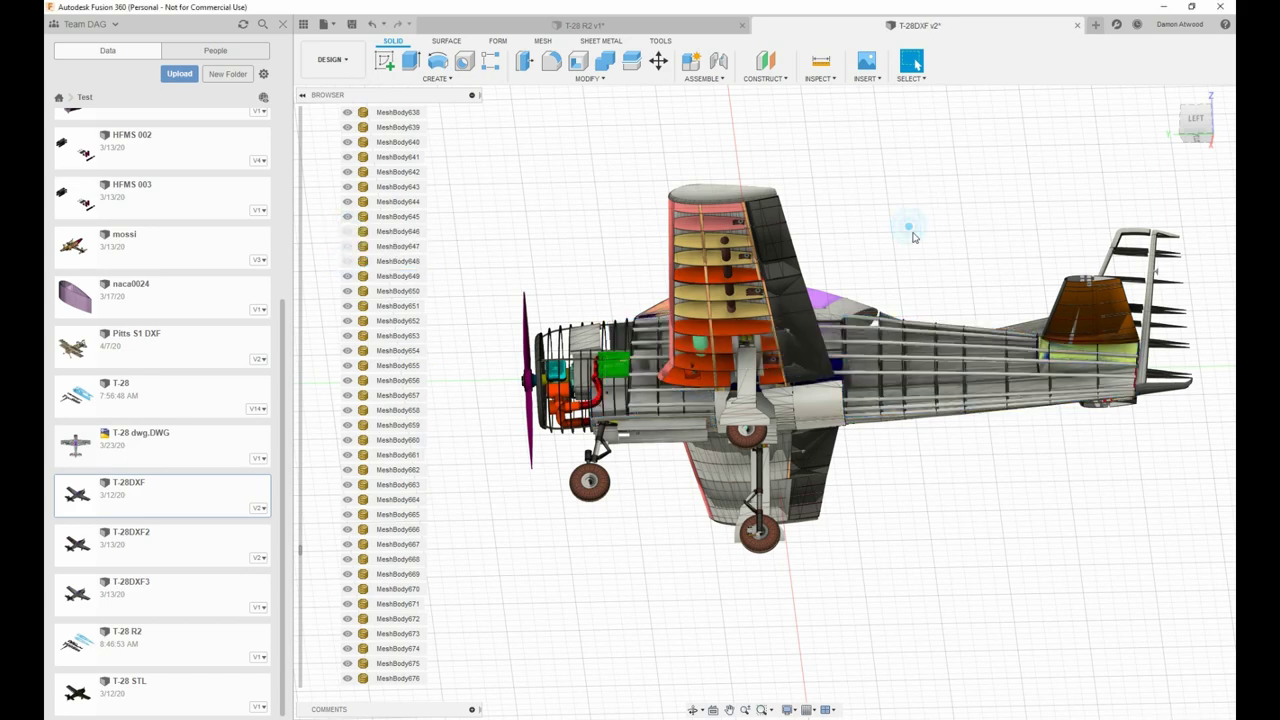
middle_click_drag(917, 238, 846, 332, "shift")
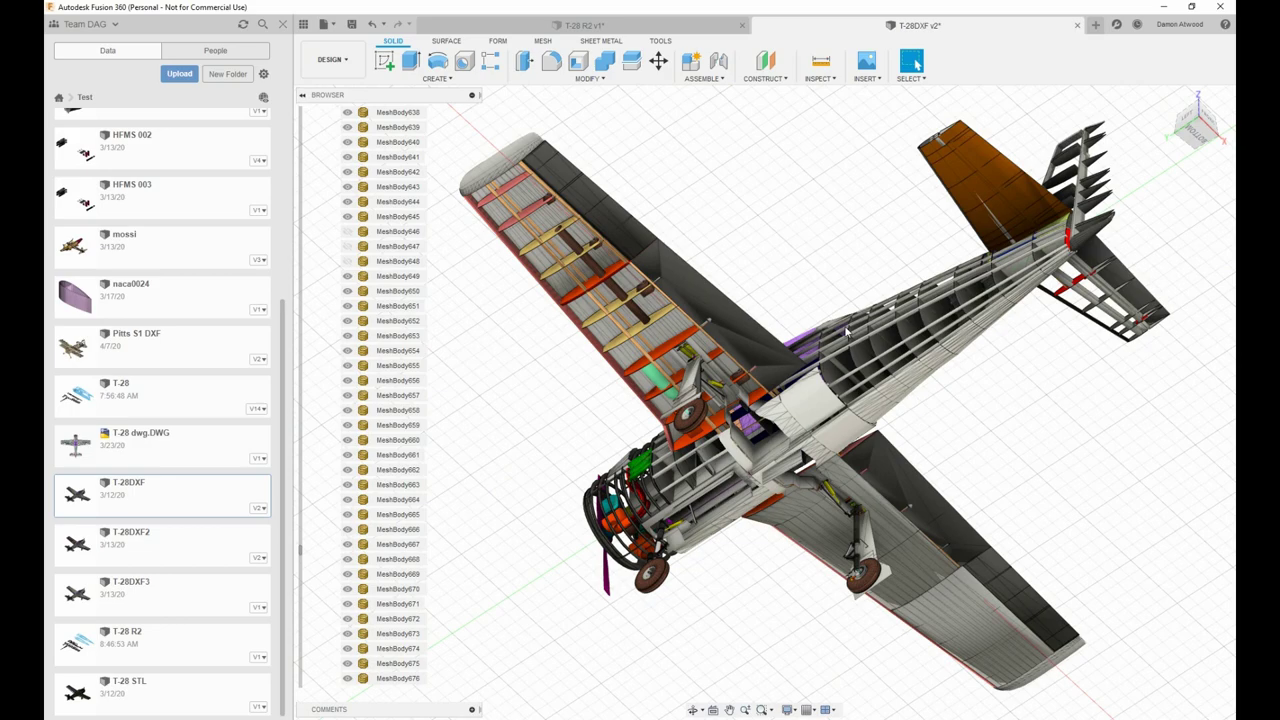
scroll(688, 566, "up", 8)
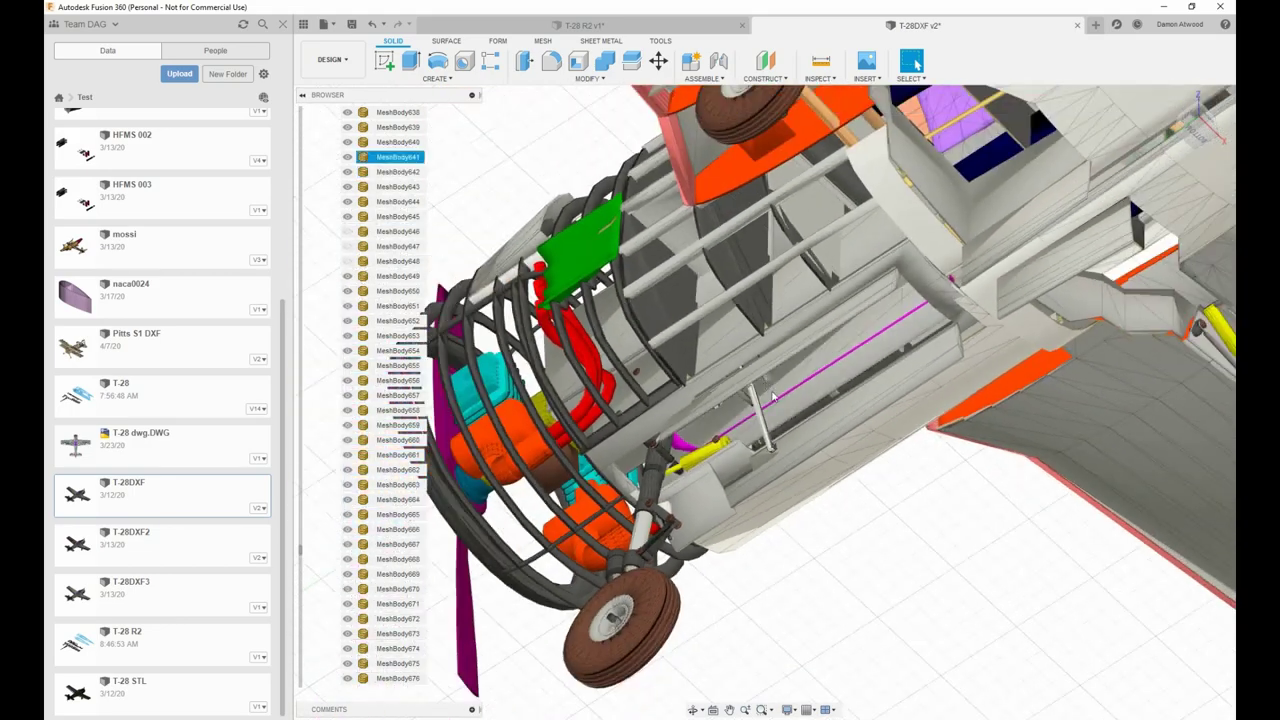
middle_click_drag(772, 397, 758, 320, "shift")
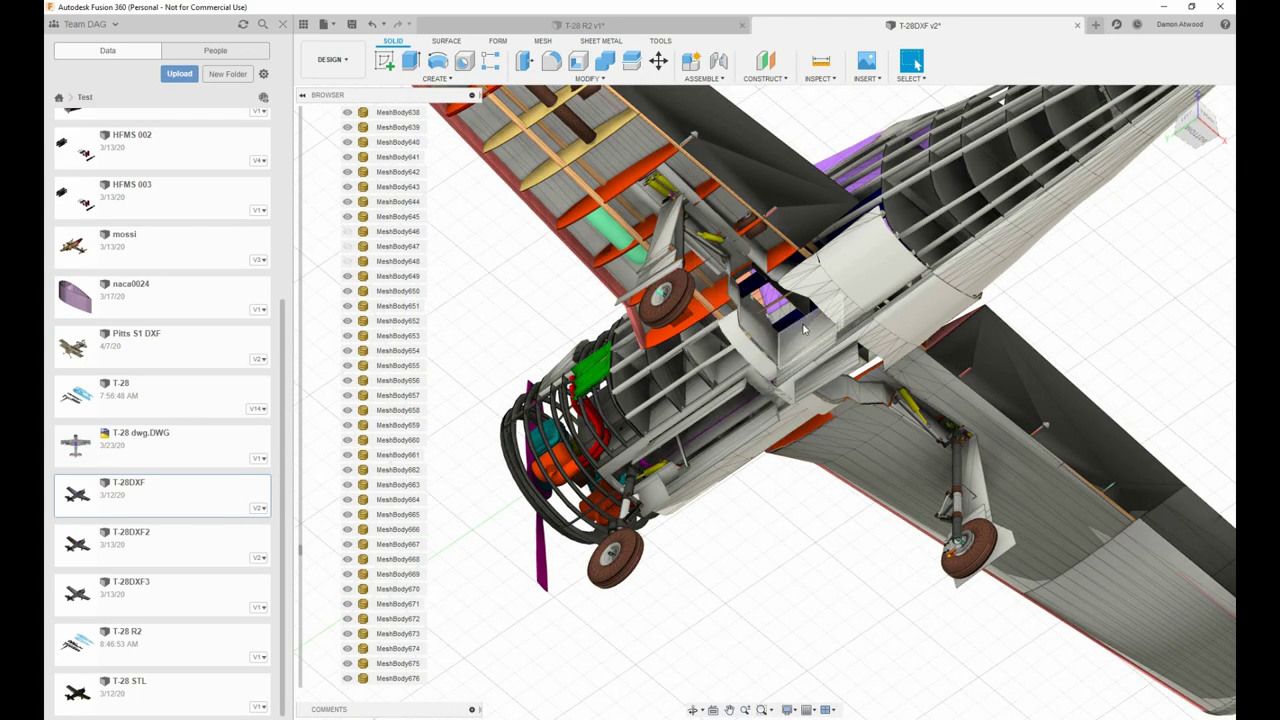
scroll(803, 328, "down", 3)
scroll(811, 305, "up", 2)
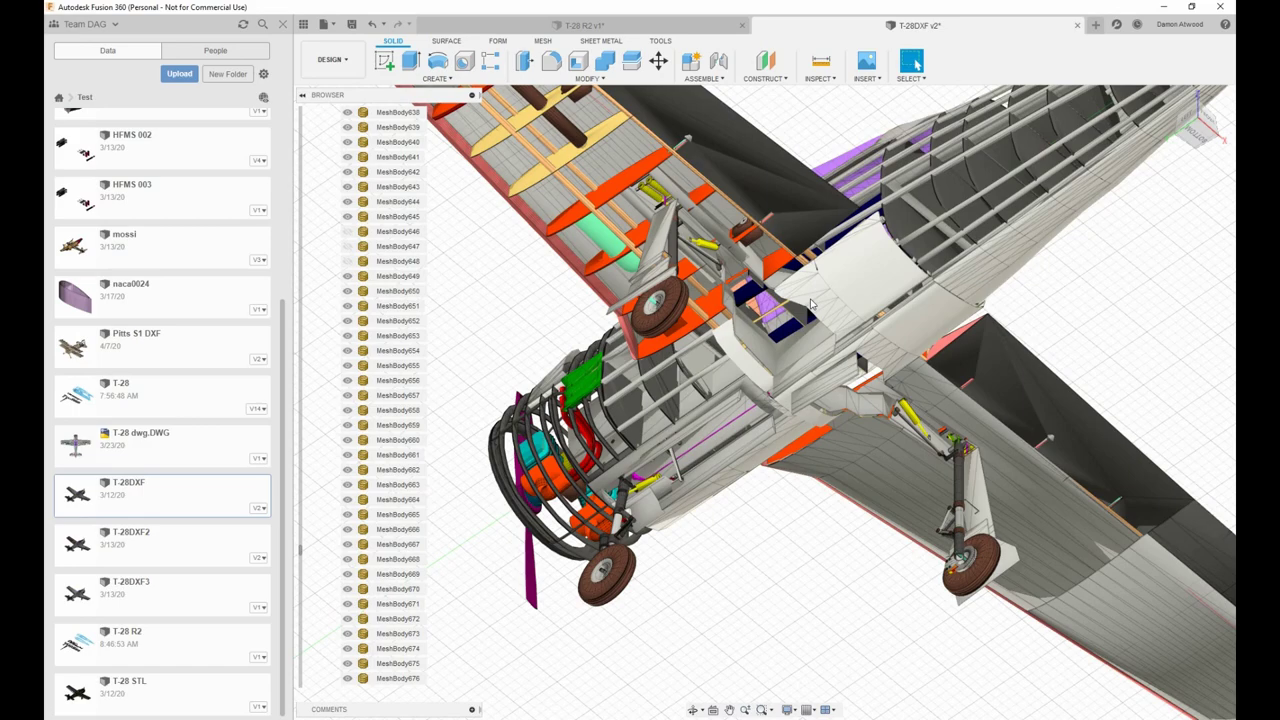
middle_click_drag(831, 290, 1000, 352, "shift")
scroll(660, 298, "up", 5)
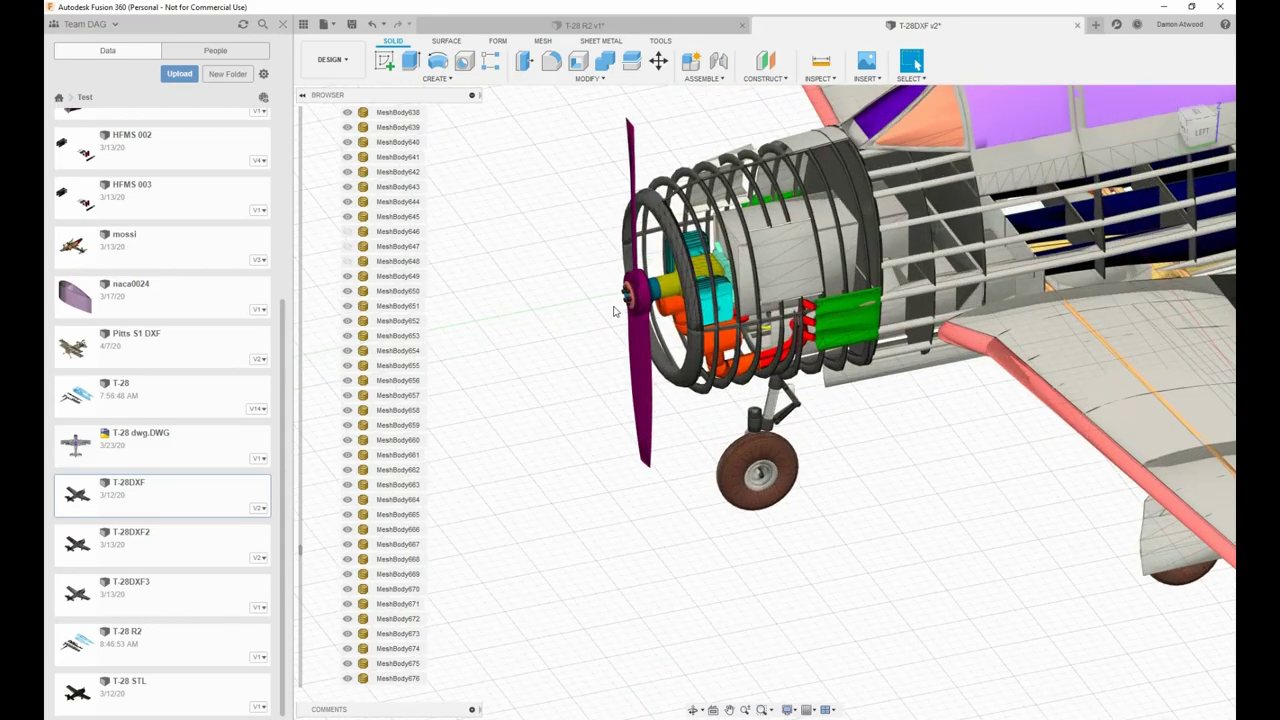
scroll(660, 298, "down", 4)
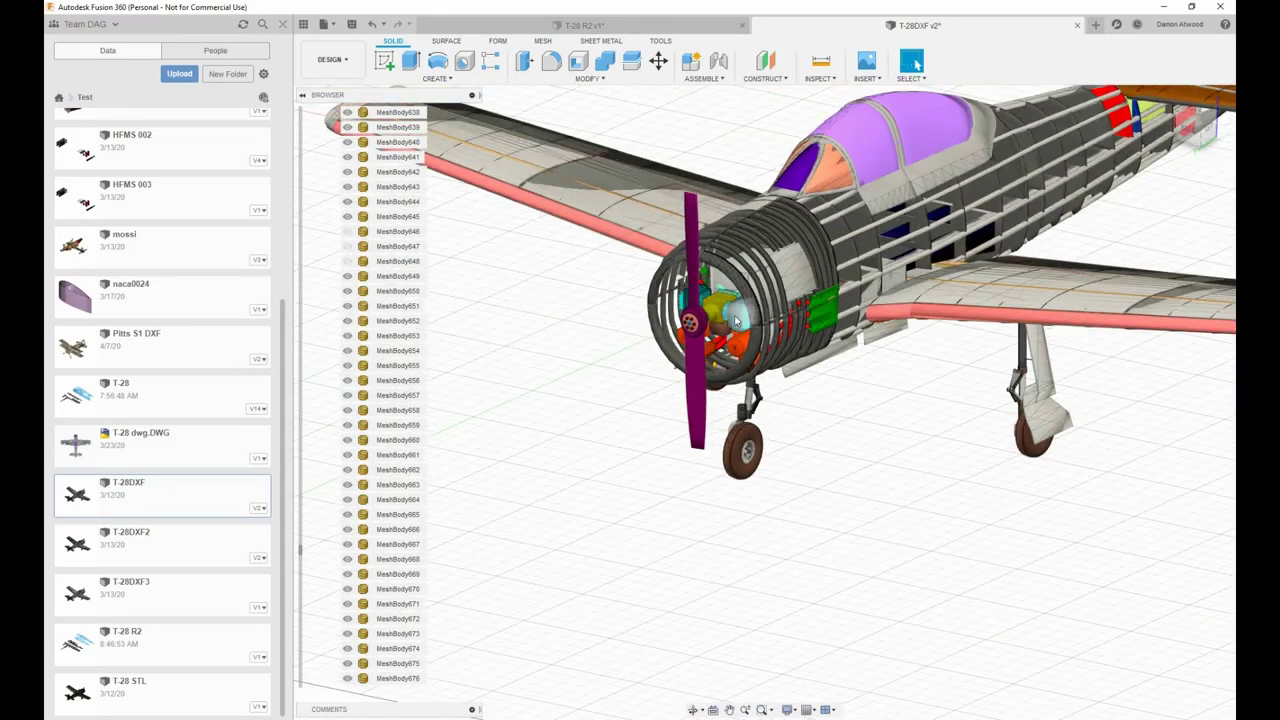
scroll(720, 302, "up", 6)
scroll(720, 302, "up", 3)
scroll(735, 320, "down", 4)
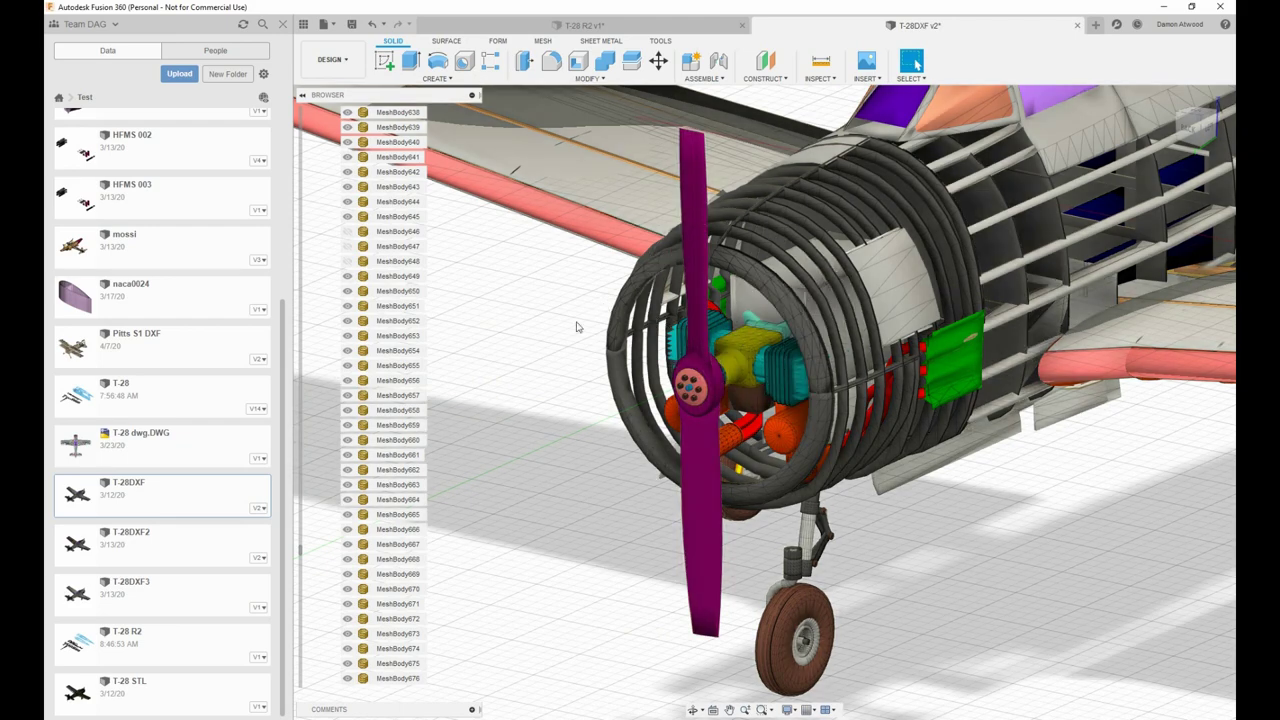
scroll(714, 484, "down", 5)
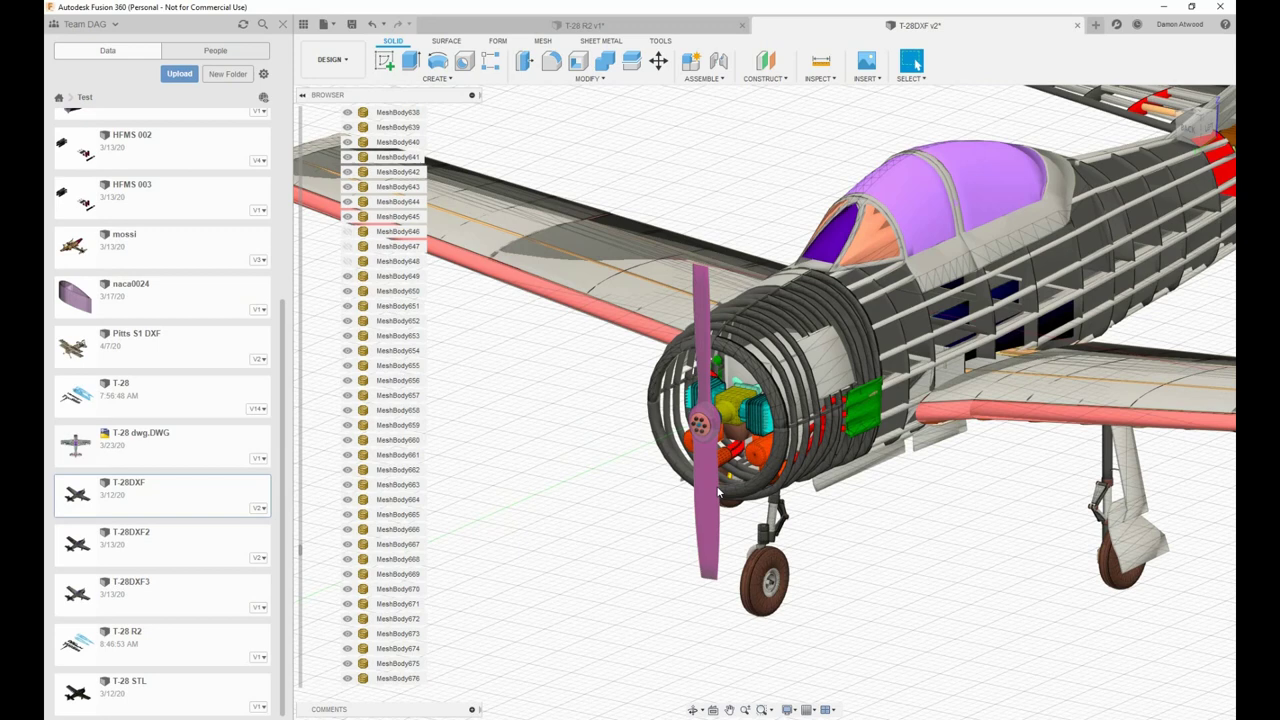
scroll(978, 387, "up", 1)
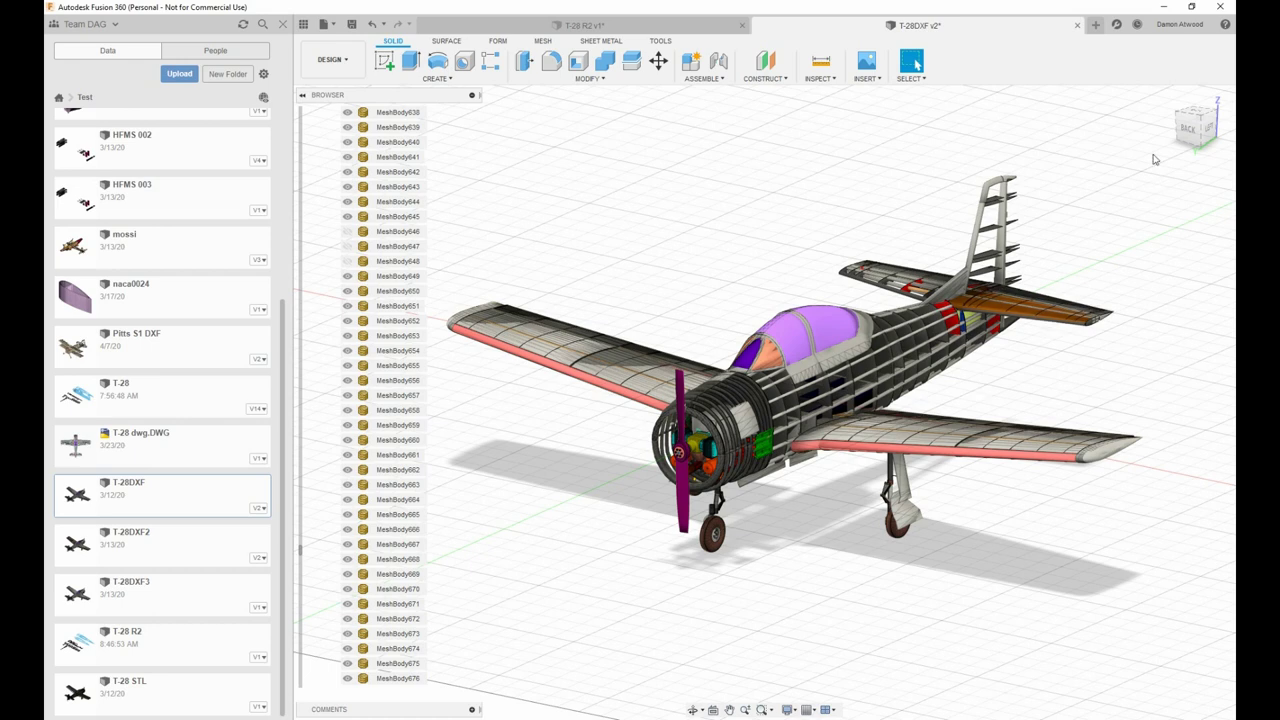
left_click(651, 27)
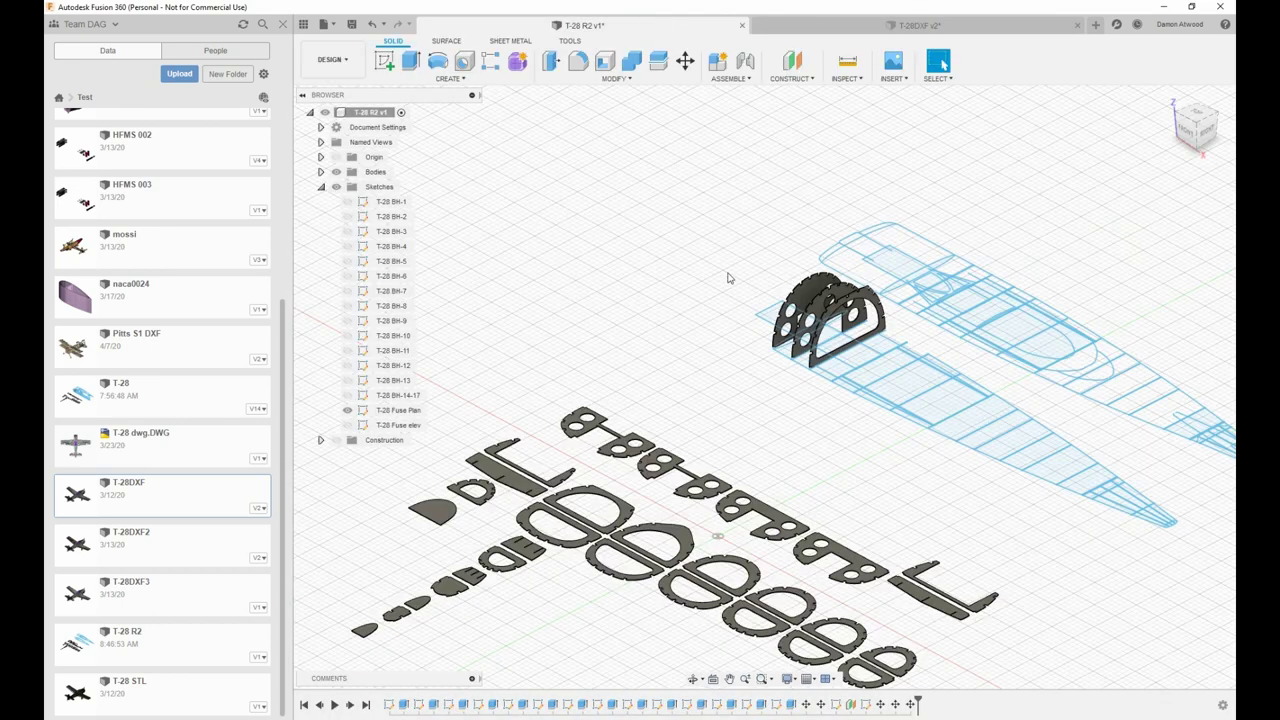
scroll(757, 298, "down", 3)
scroll(687, 484, "up", 3)
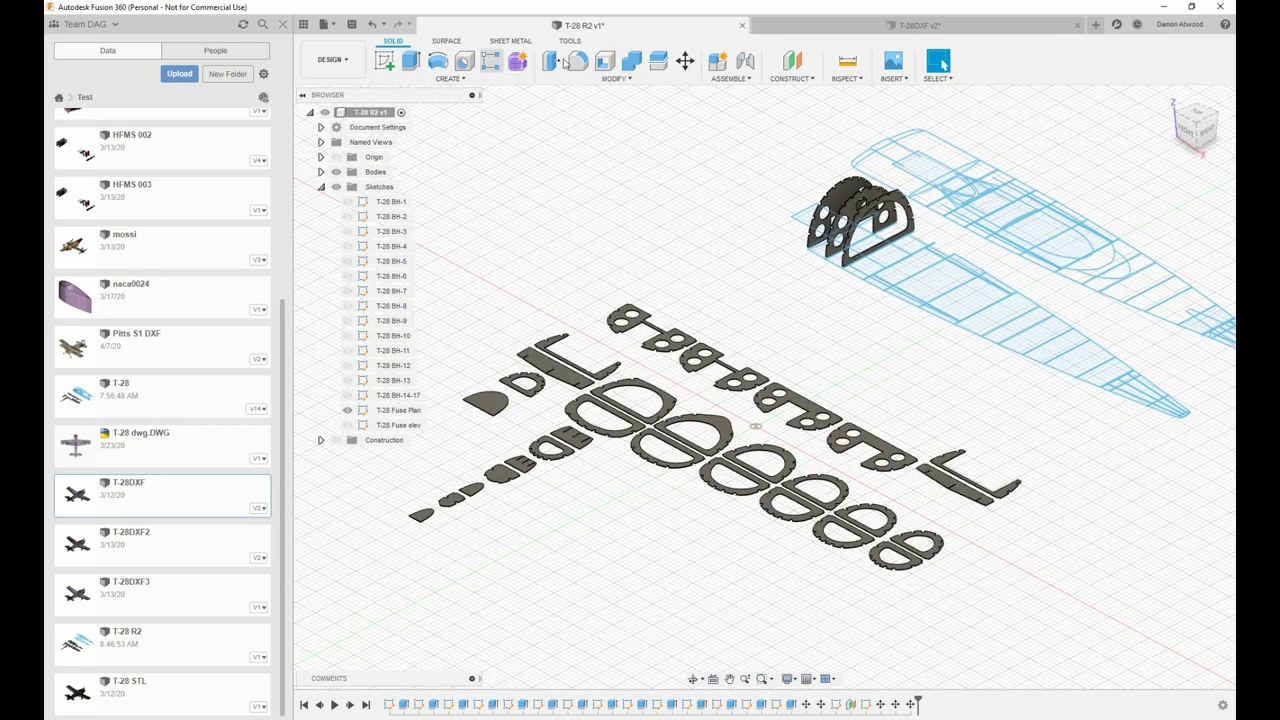
left_click(858, 27)
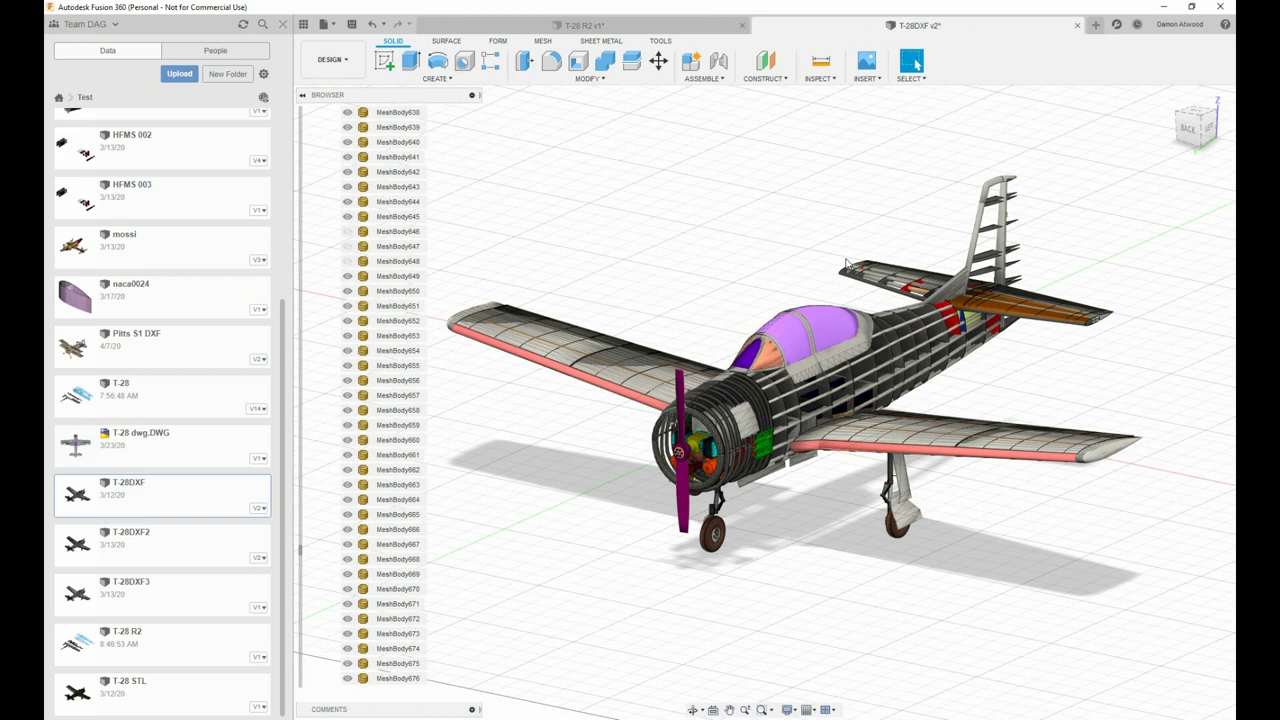
scroll(846, 264, "up", 2)
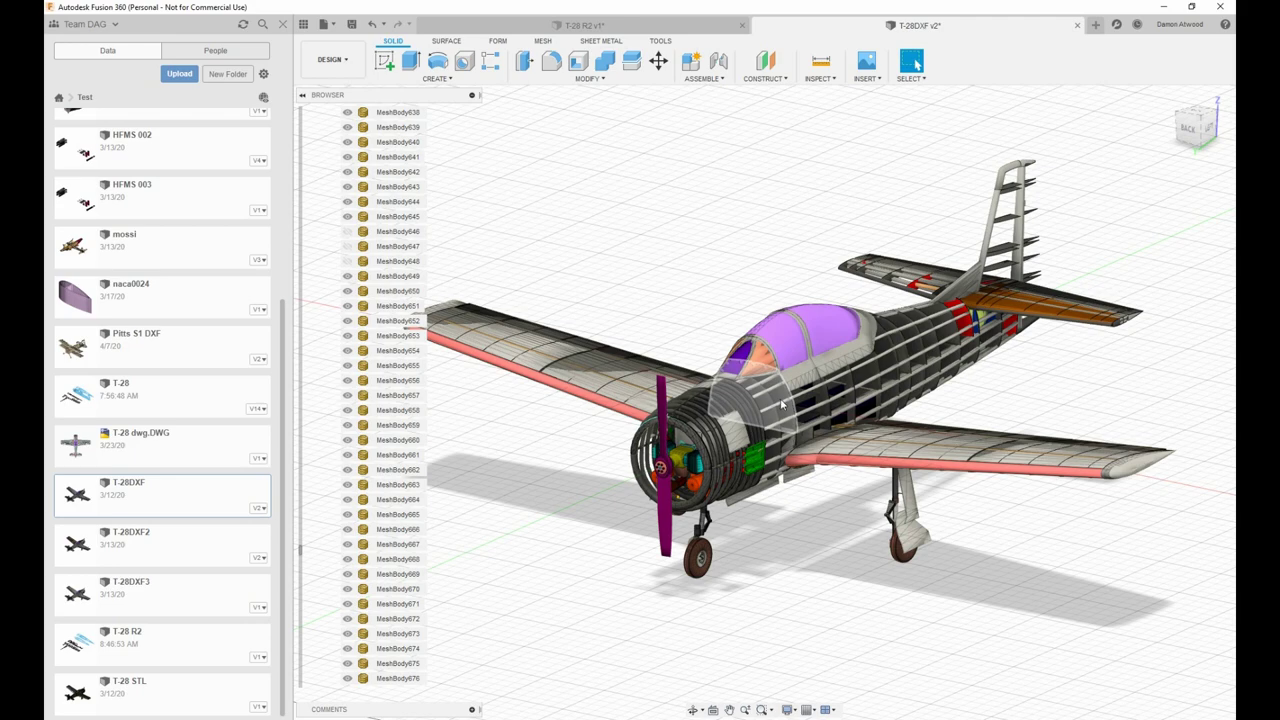
scroll(787, 505, "up", 3)
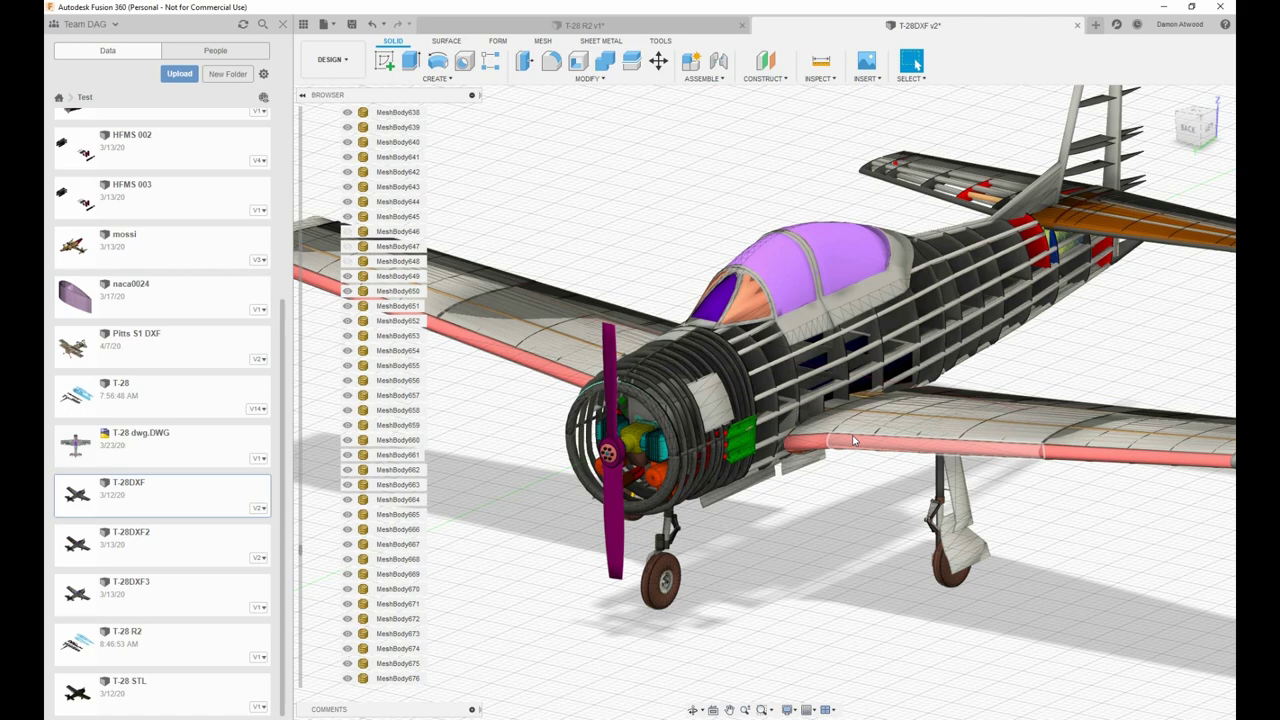
middle_click_drag(853, 441, 795, 463, "shift")
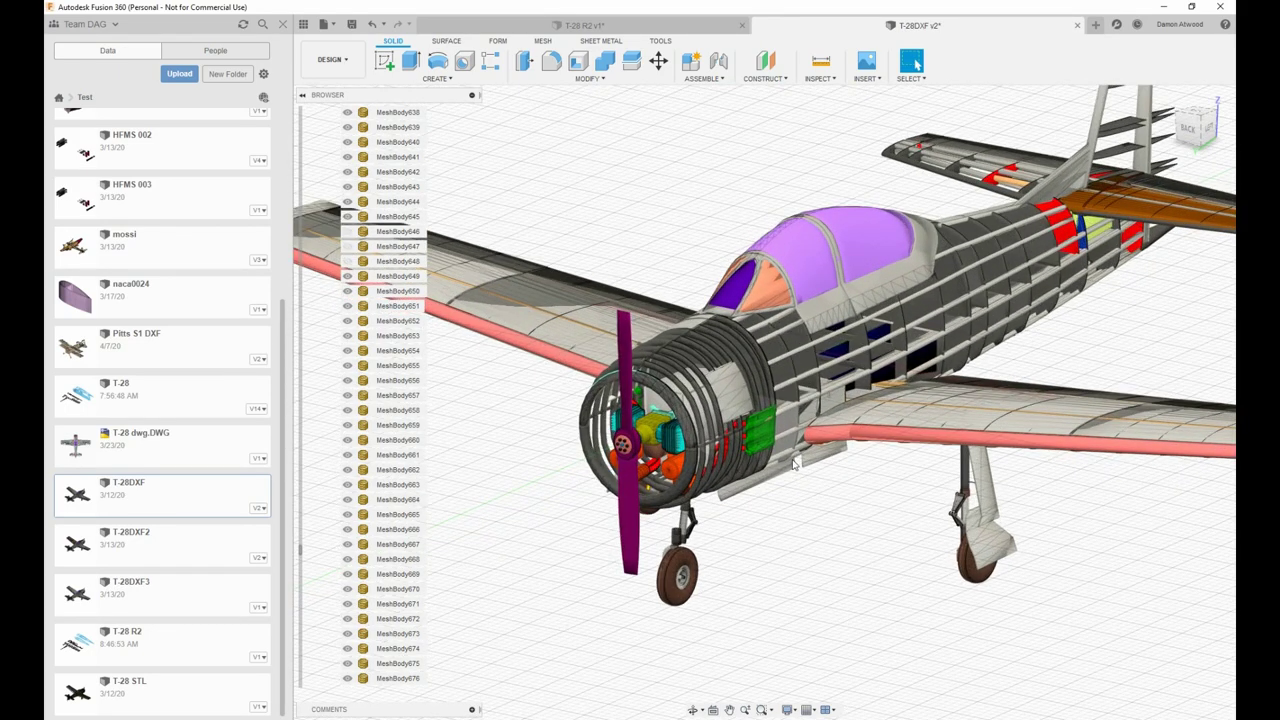
scroll(890, 365, "up", 2)
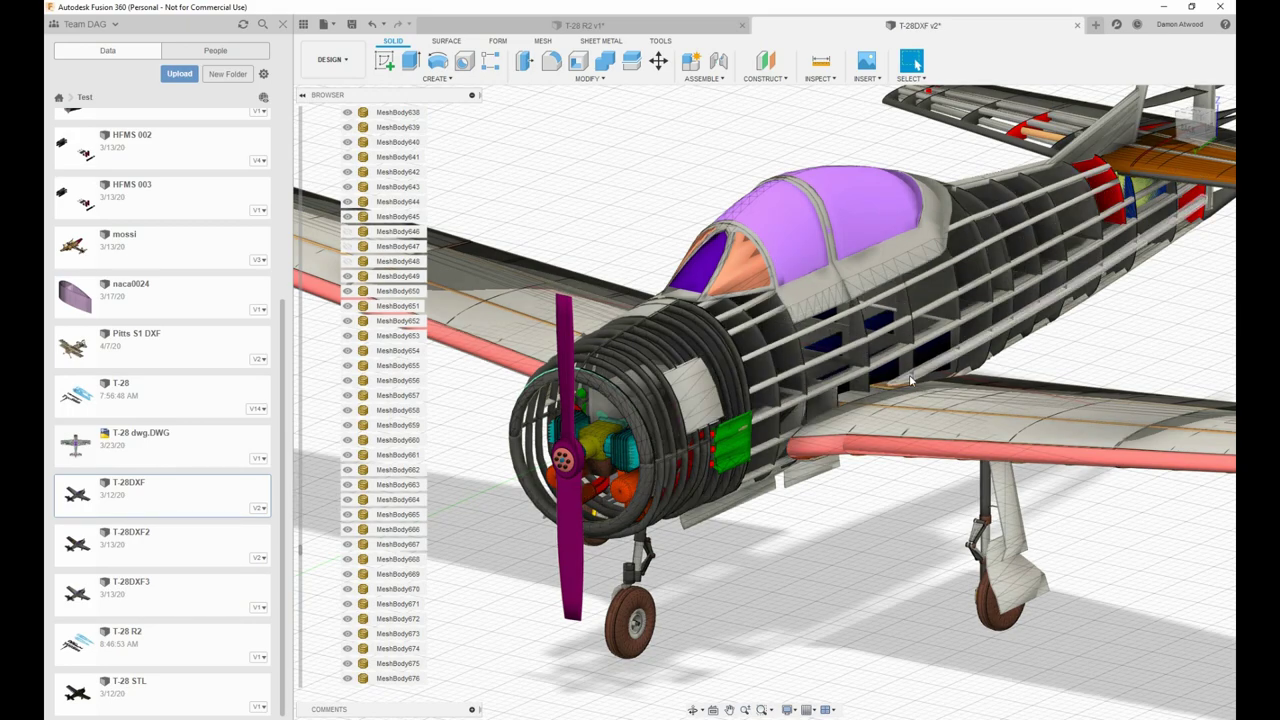
middle_click_drag(919, 371, 809, 381, "shift")
scroll(760, 421, "down", 4)
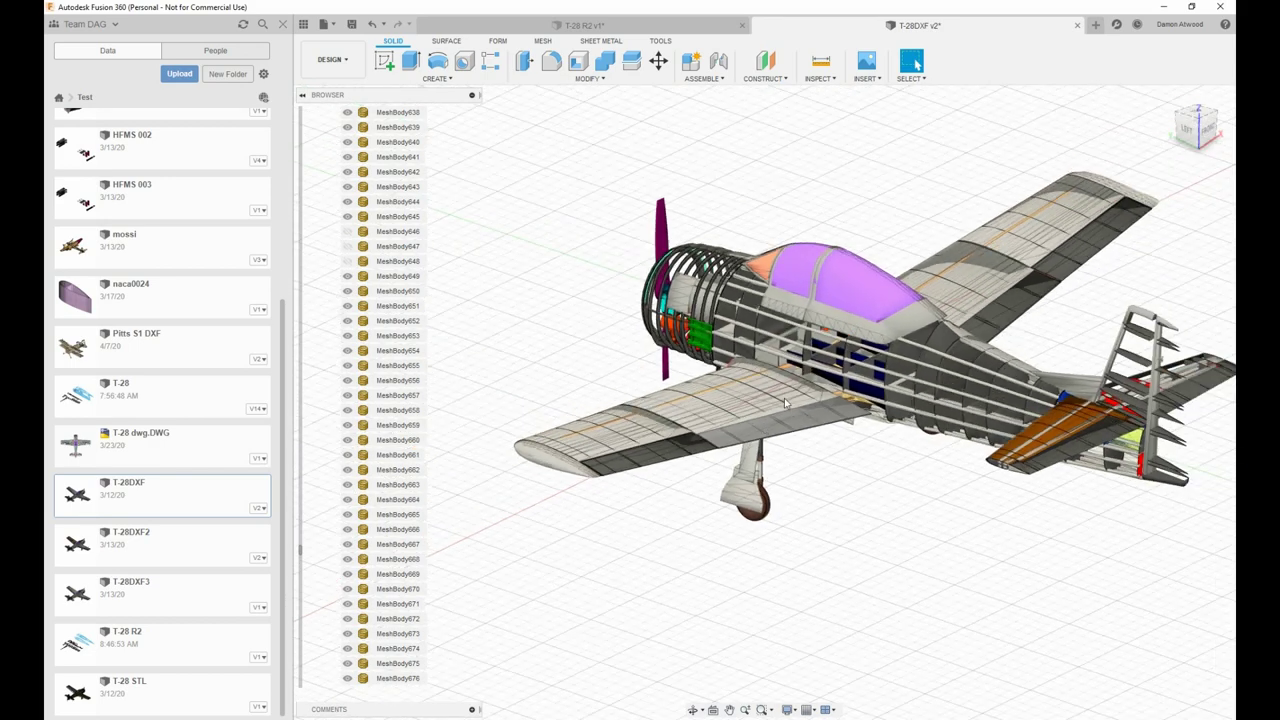
scroll(857, 242, "up", 2)
scroll(857, 242, "down", 2)
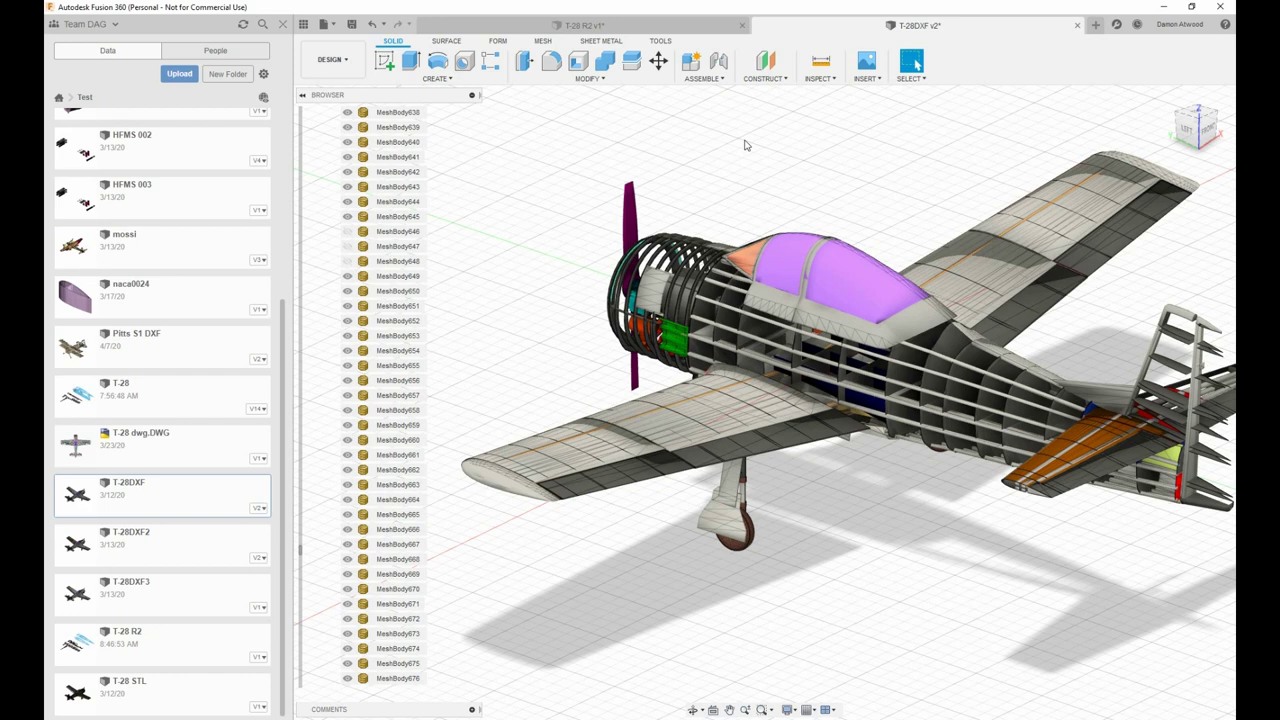
Step: Switch to the T-28 R2 v1 tab and zoom in on the three upright bulkheads
left_click(615, 27)
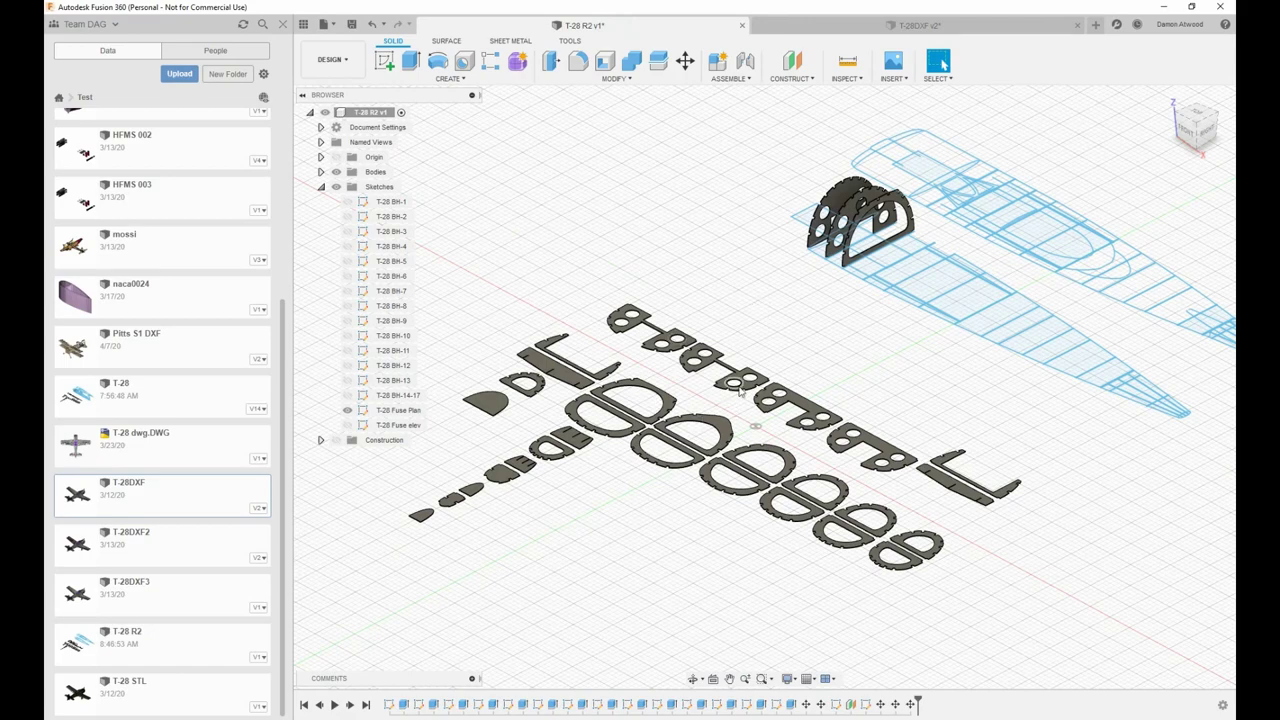
scroll(740, 392, "up", 4)
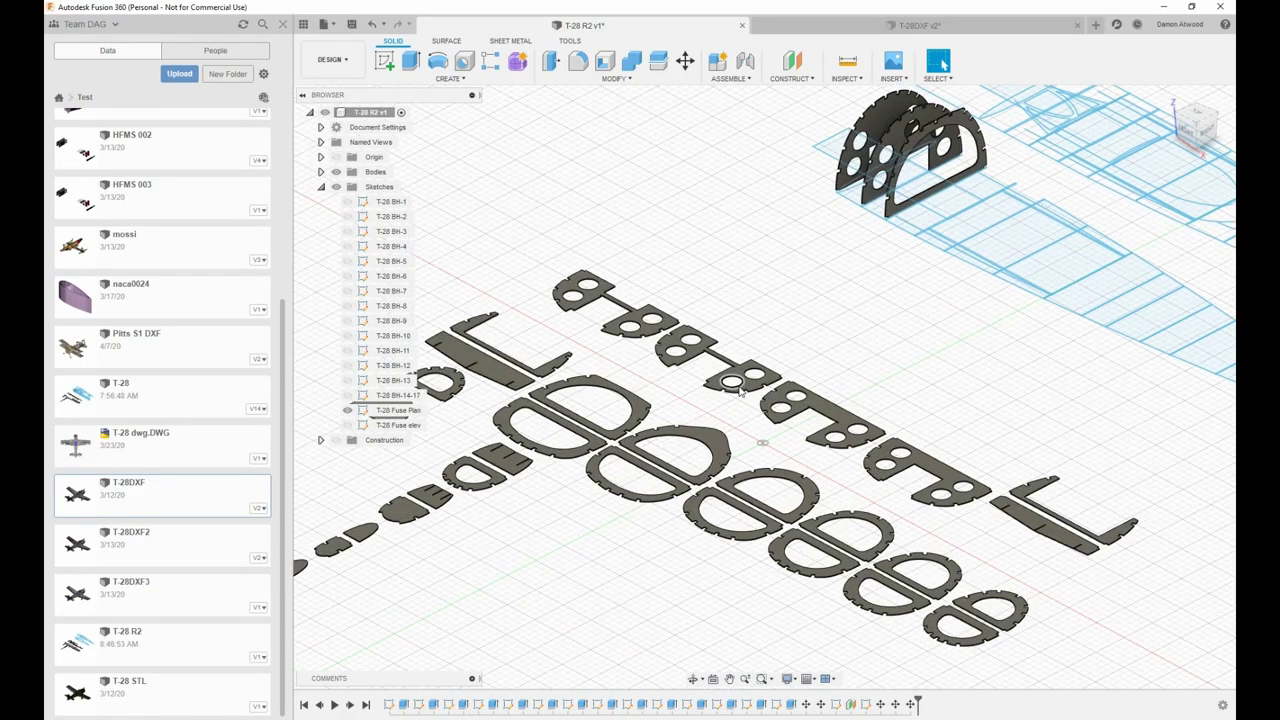
scroll(733, 390, "down", 2)
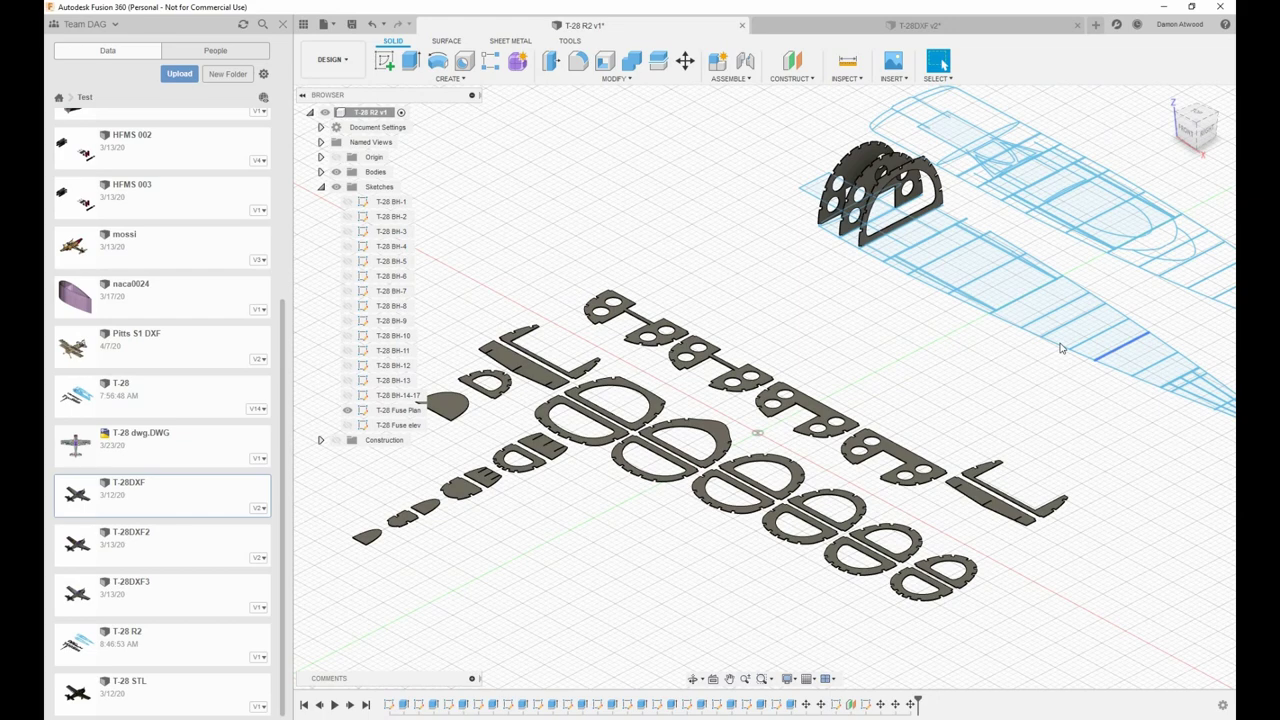
scroll(942, 180, "up", 3)
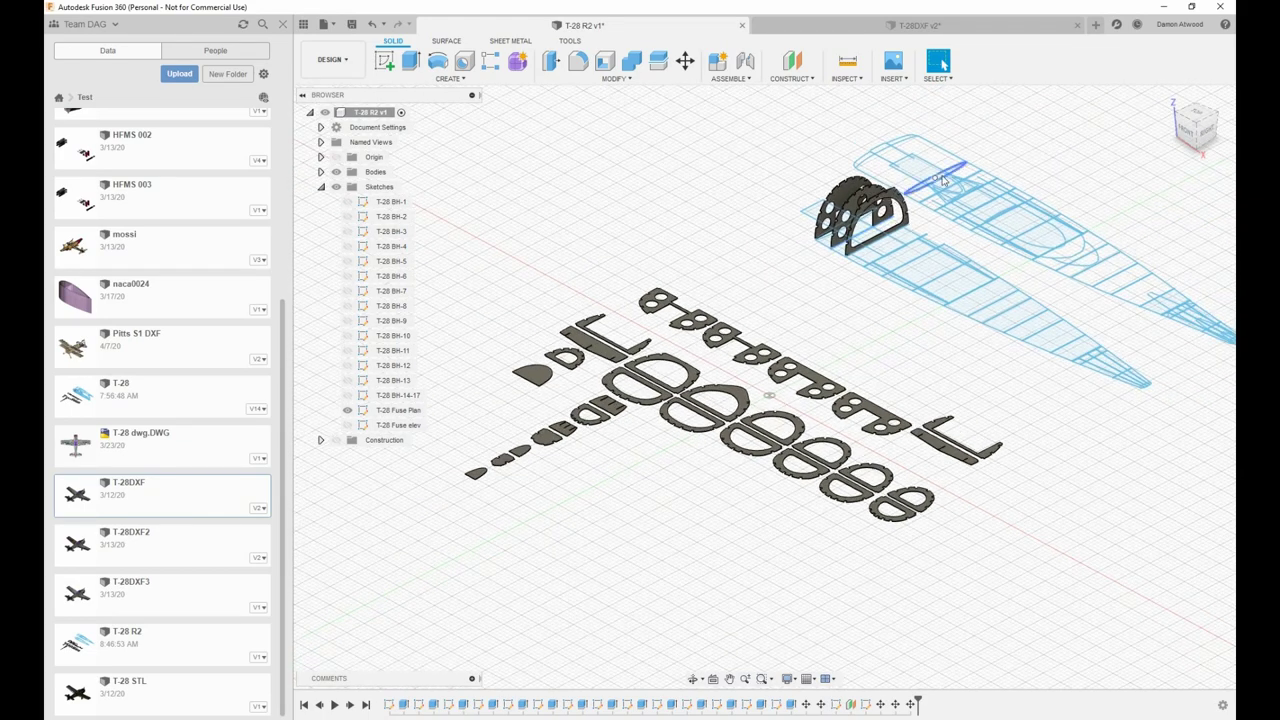
scroll(942, 180, "up", 2)
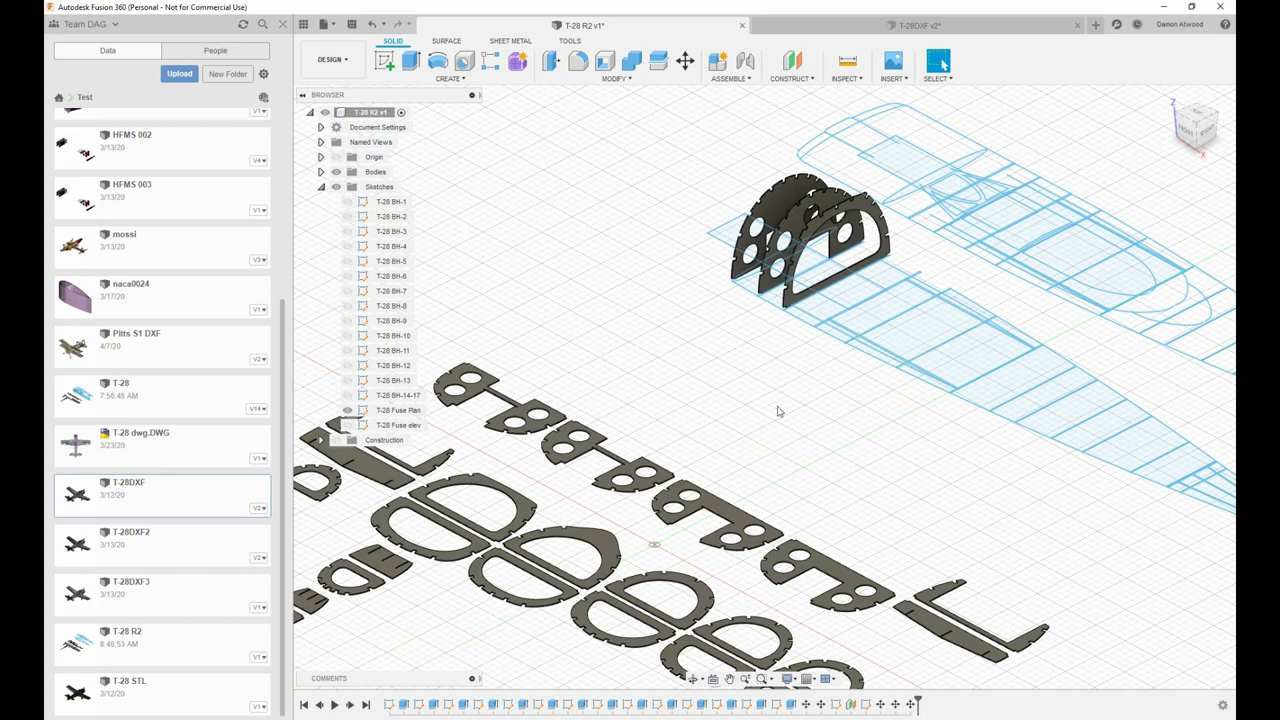
scroll(778, 411, "up", 2)
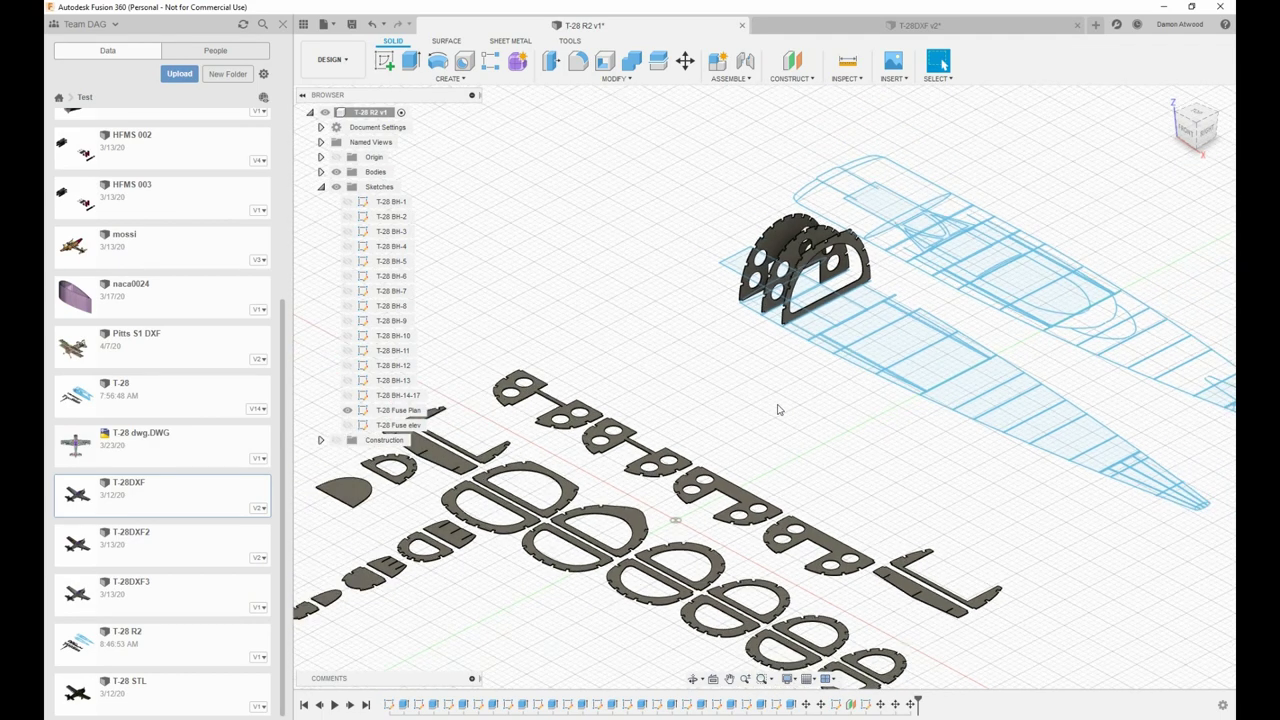
scroll(1020, 315, "up", 1)
scroll(972, 318, "up", 2)
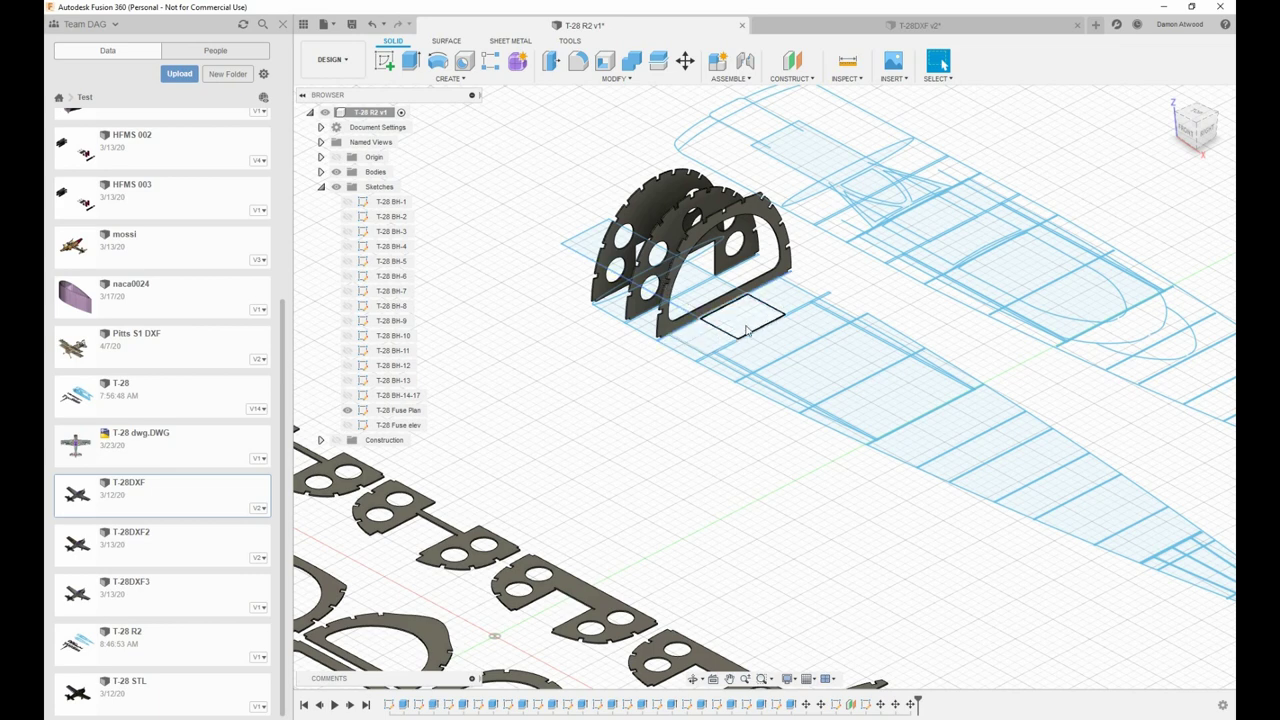
scroll(746, 331, "down", 2)
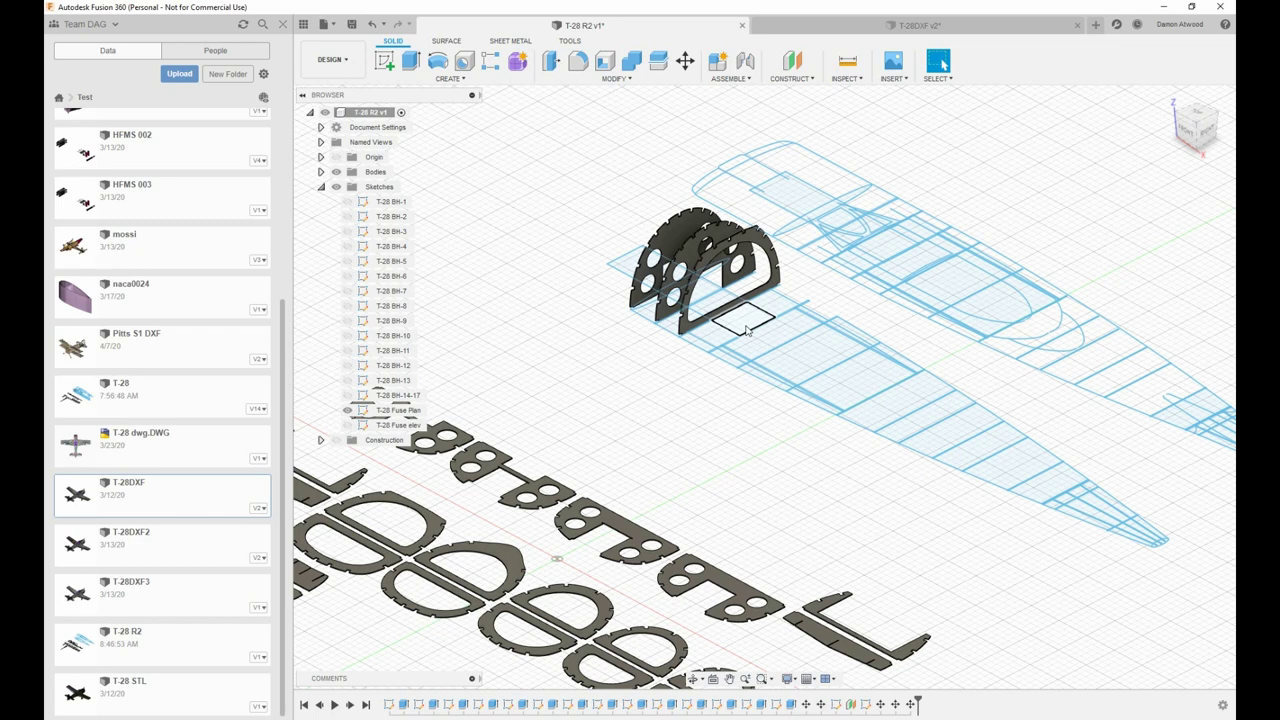
scroll(746, 331, "up", 2)
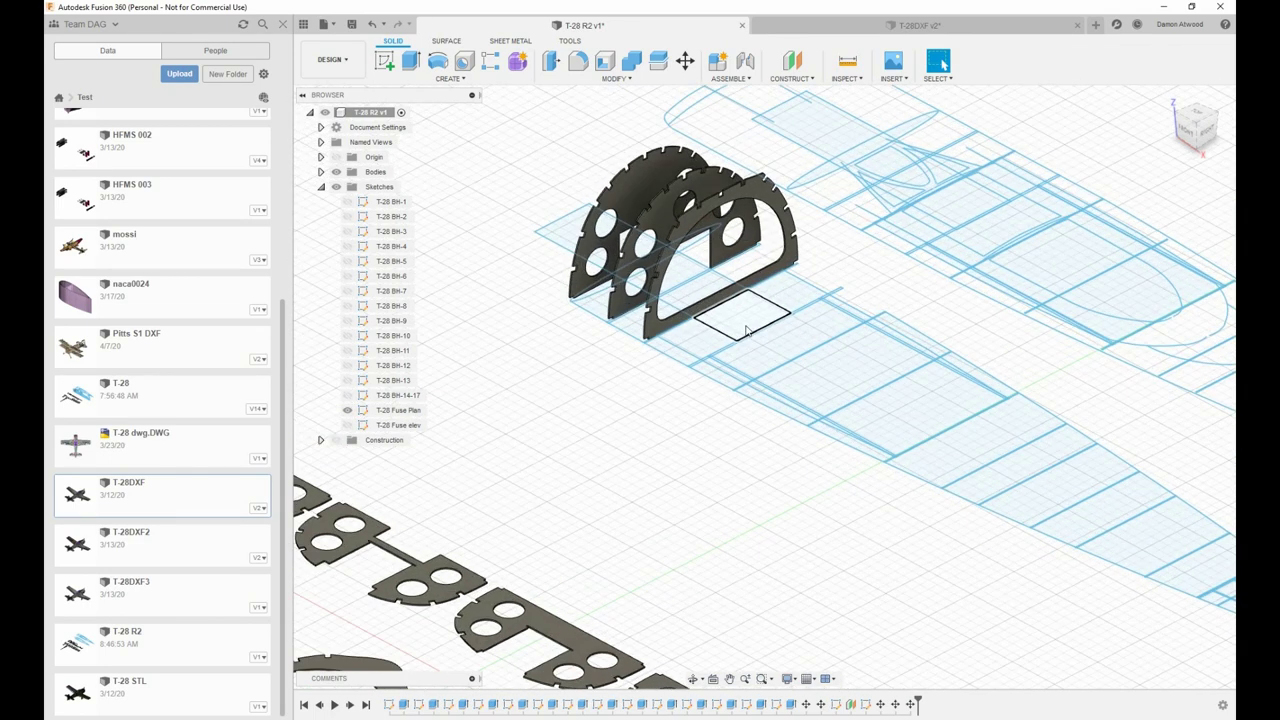
scroll(168, 584, "up", 3)
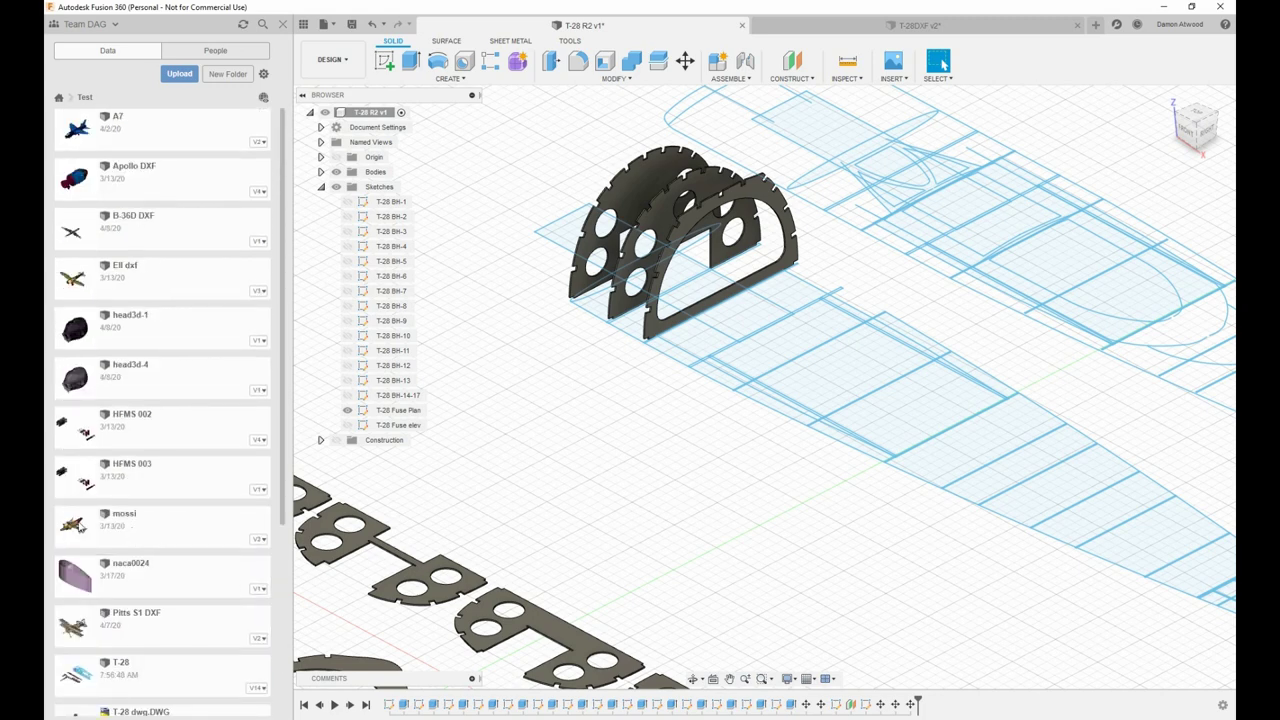
Step: Open the mossi design, then orbit, fit it with F6 and zoom around the Mosquito
left_click(80, 527)
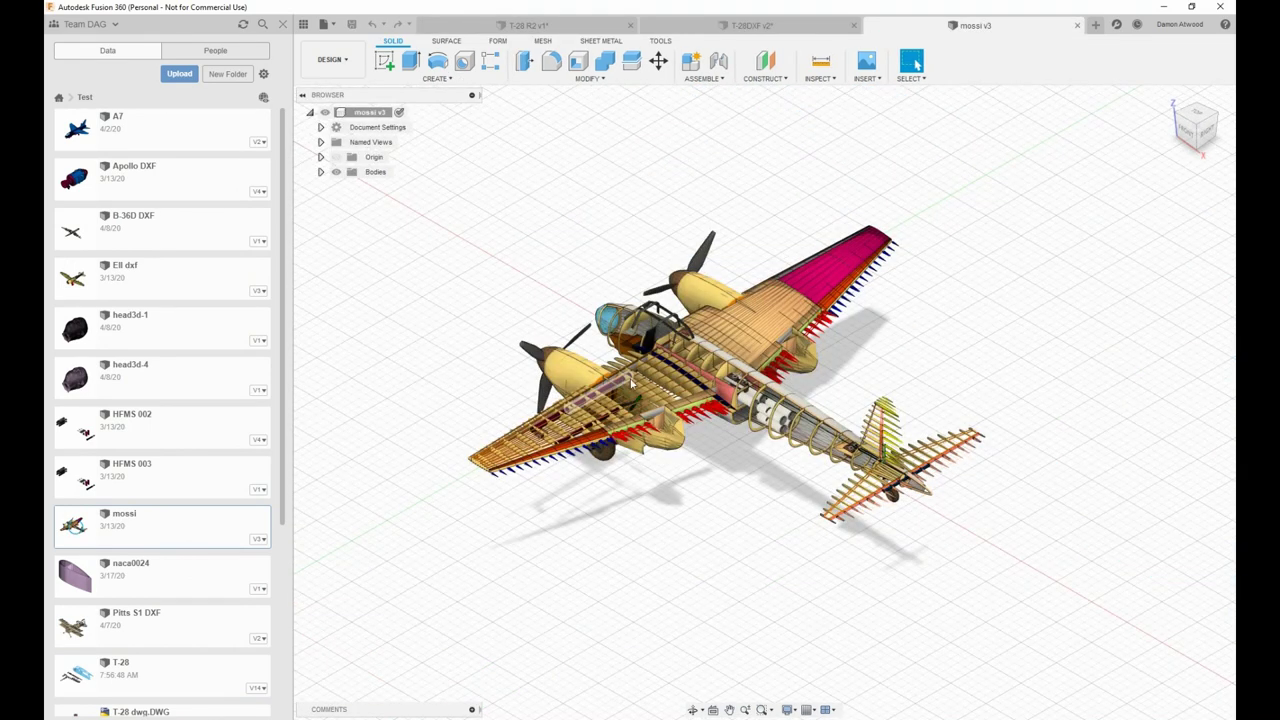
scroll(622, 383, "up", 5)
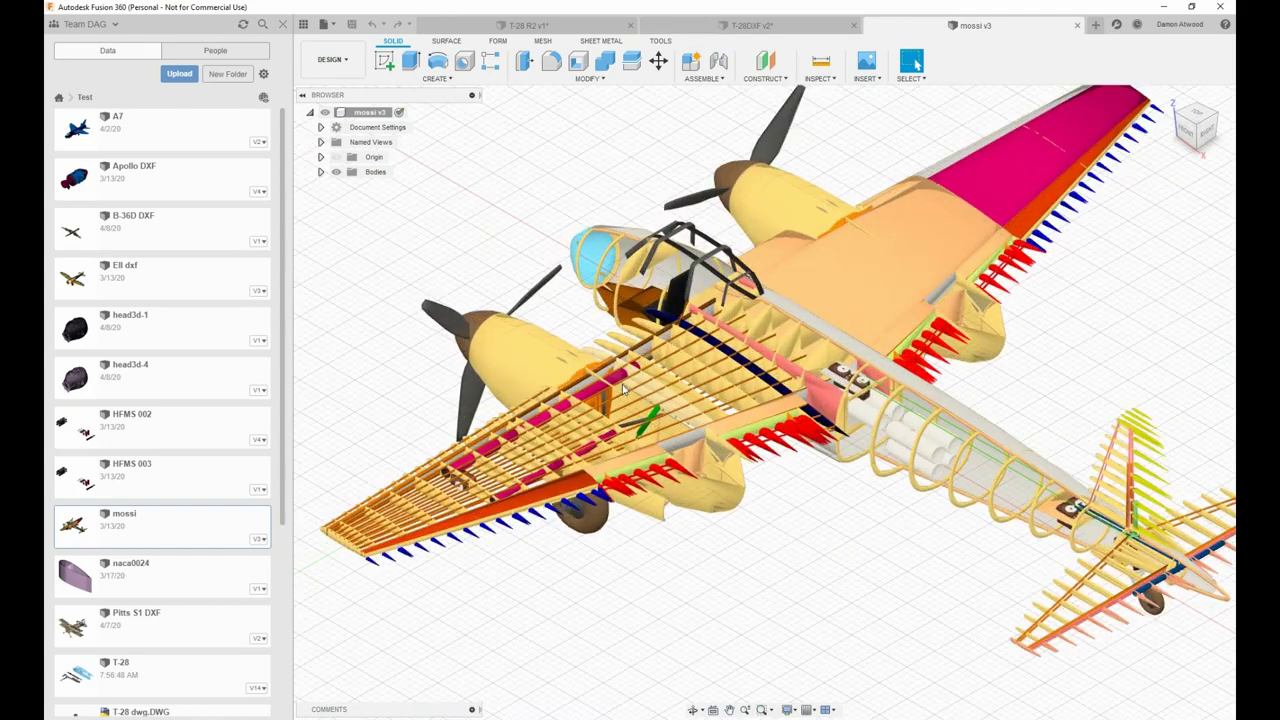
middle_click_drag(622, 383, 993, 398, "shift")
key("F6")
scroll(680, 350, "up", 6)
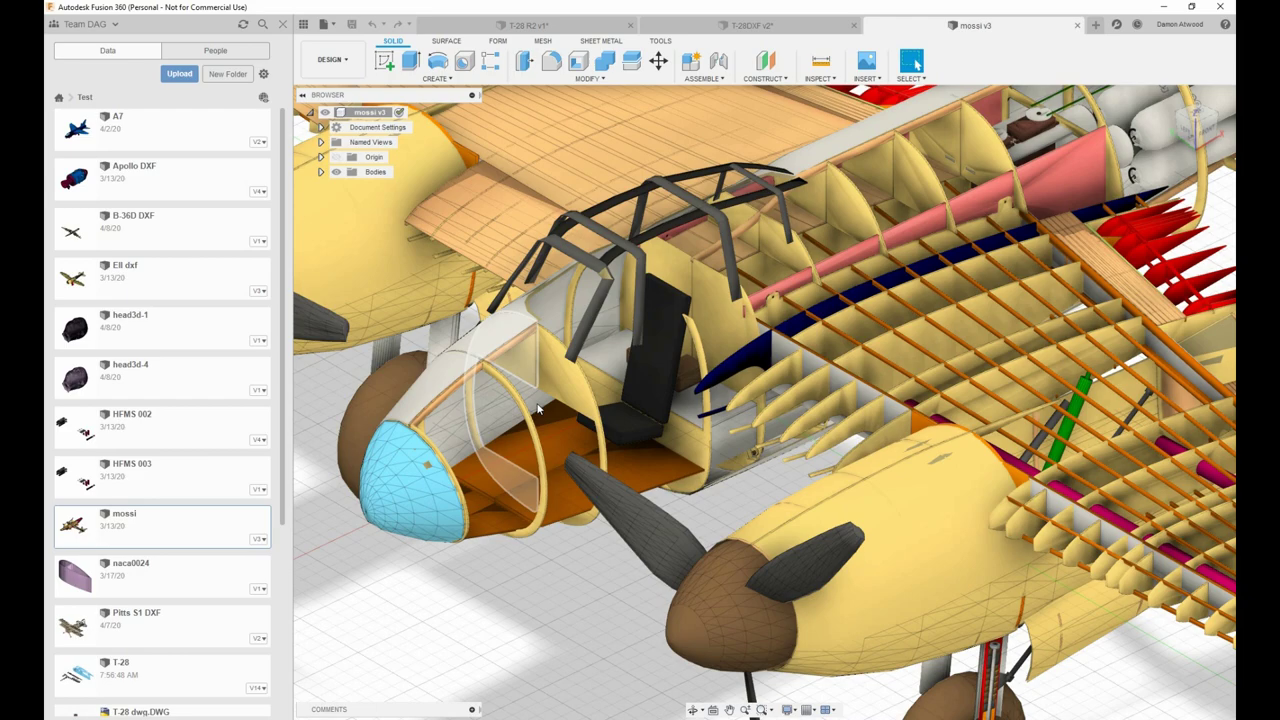
scroll(673, 383, "down", 8)
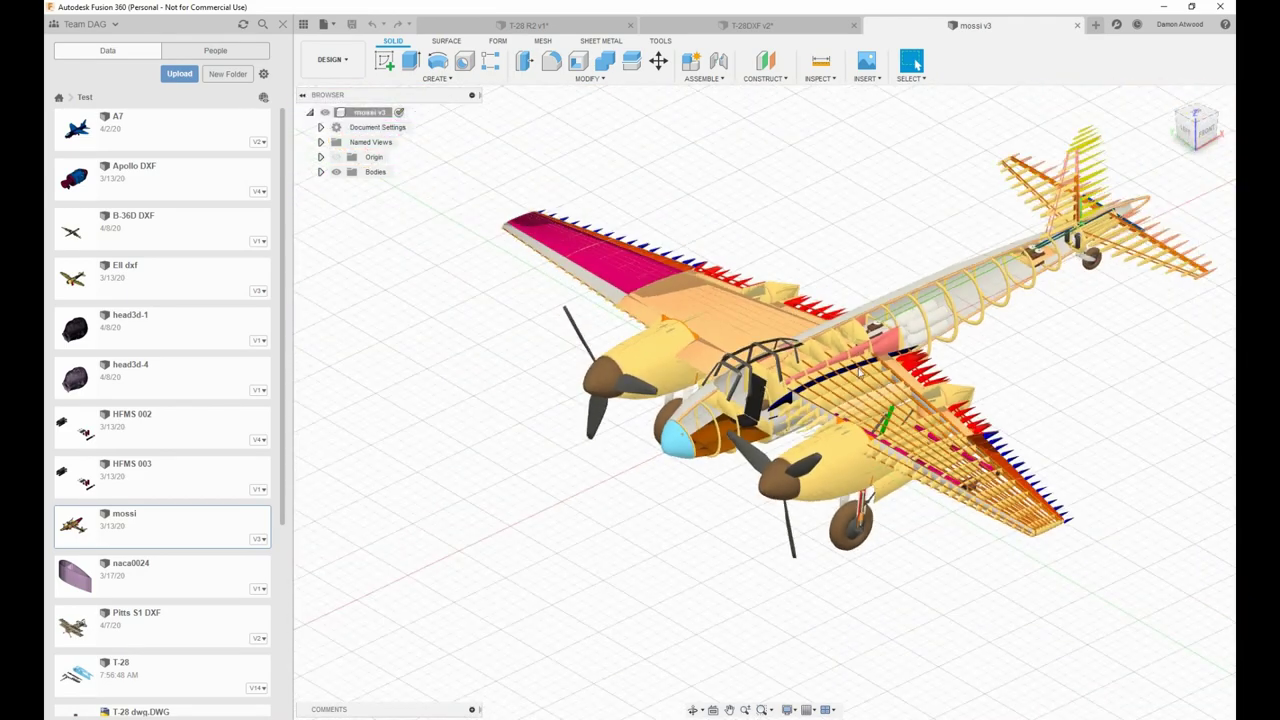
scroll(825, 327, "down", 3)
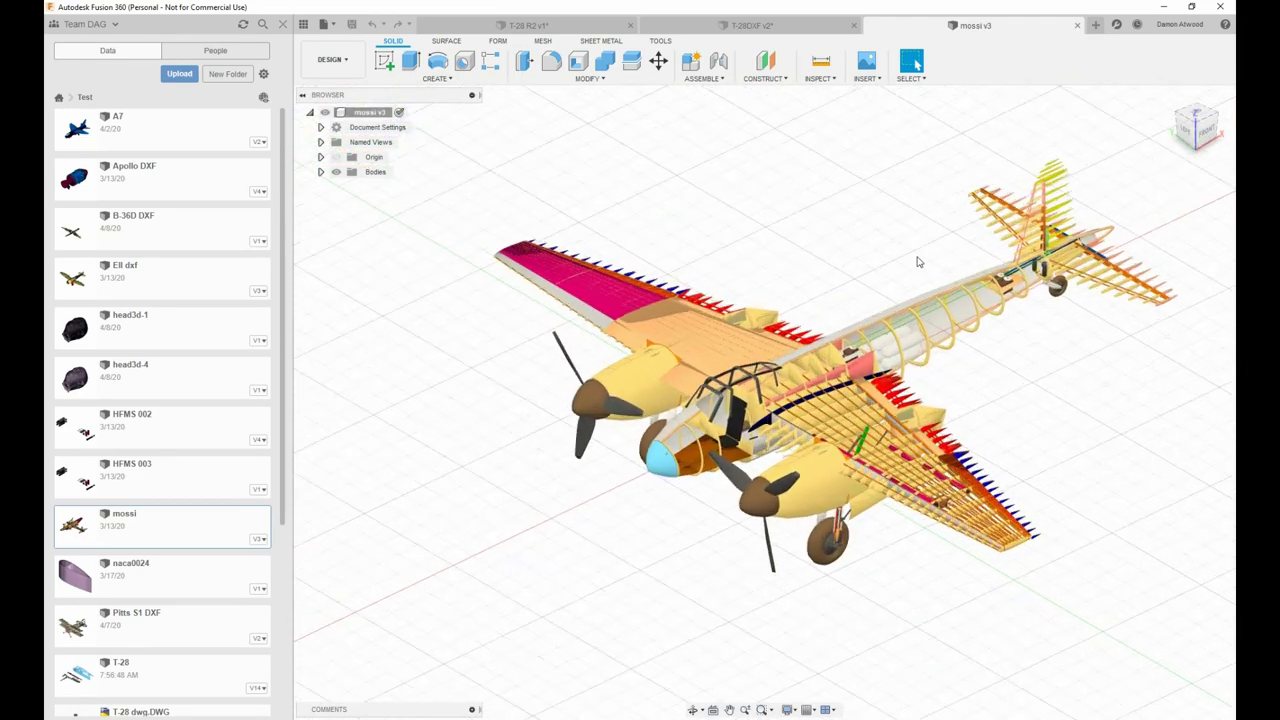
scroll(831, 285, "down", 1)
scroll(1074, 403, "up", 3)
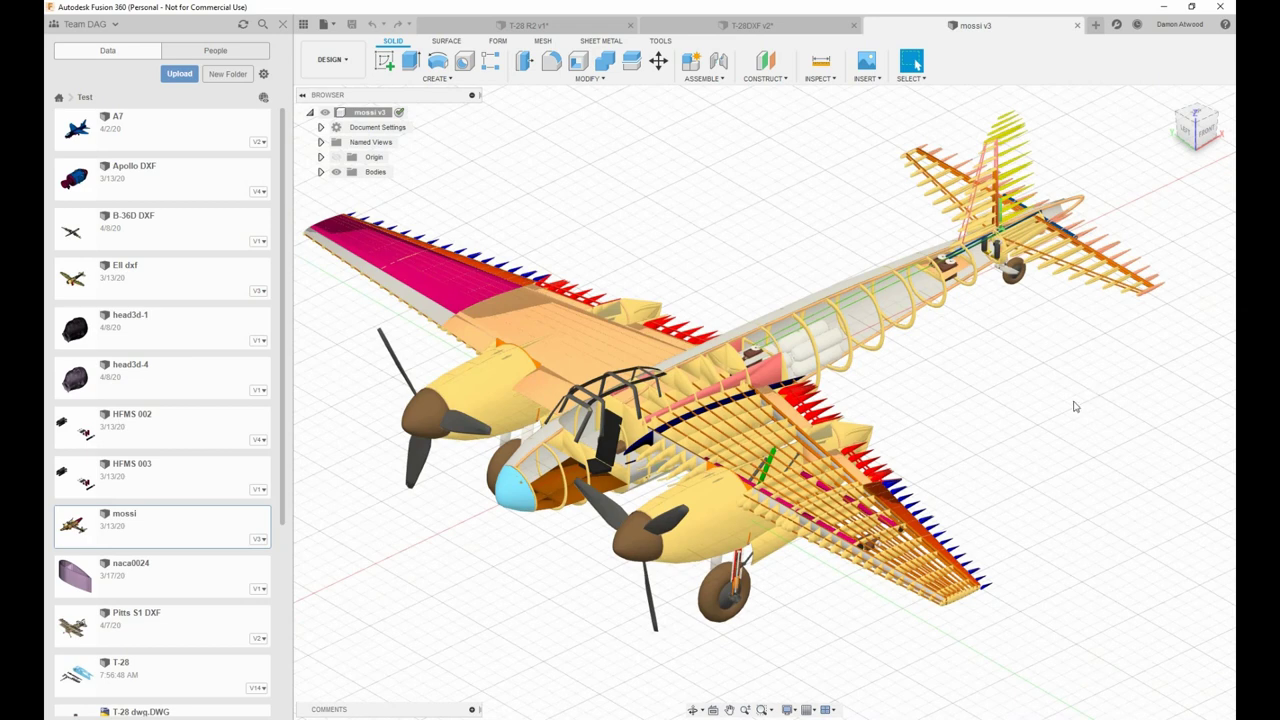